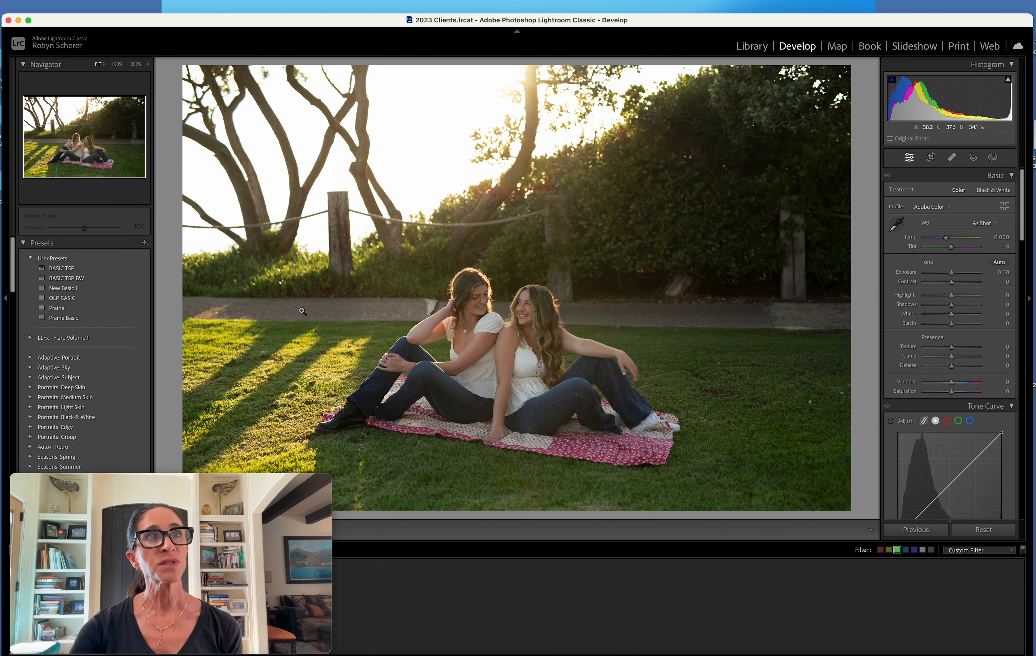
Apply the BASIC TSP preset and set the white balance by sampling the white top of the woman on the right
click(113, 269)
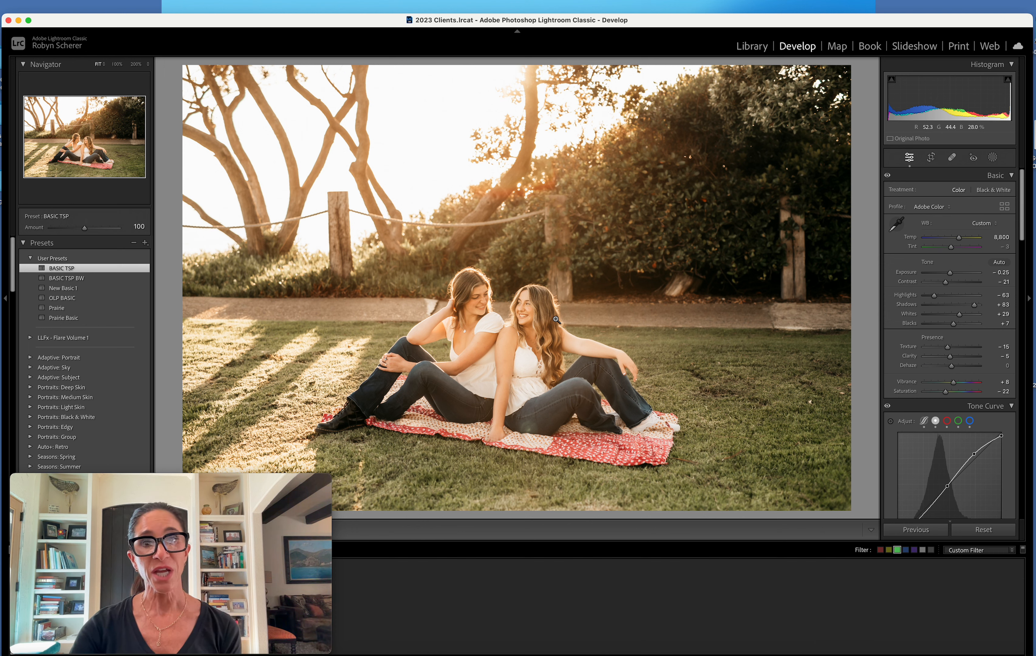
click(897, 224)
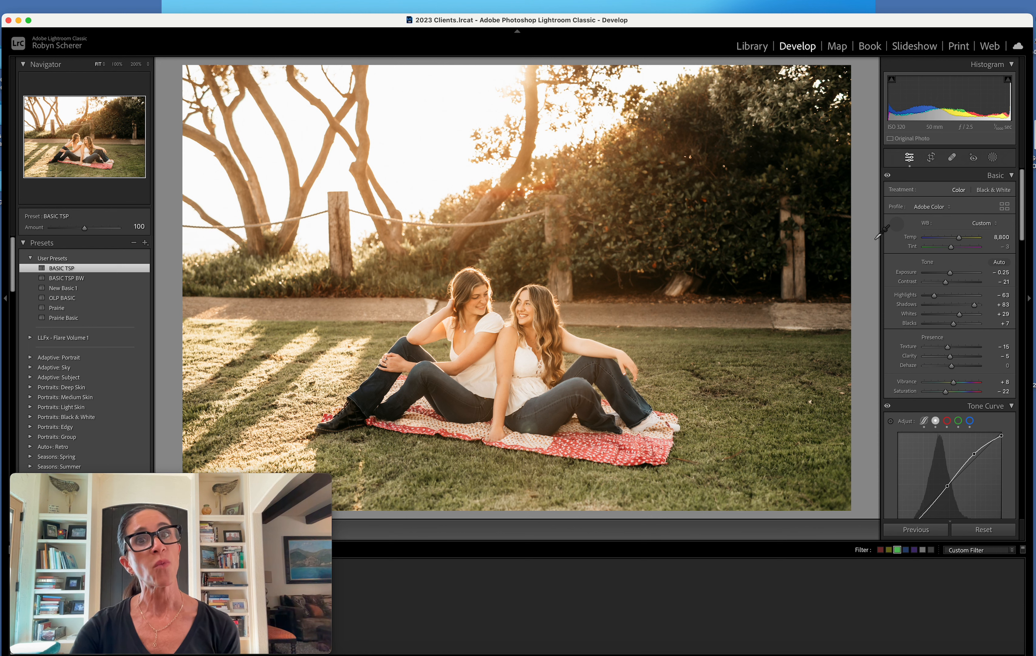
click(526, 361)
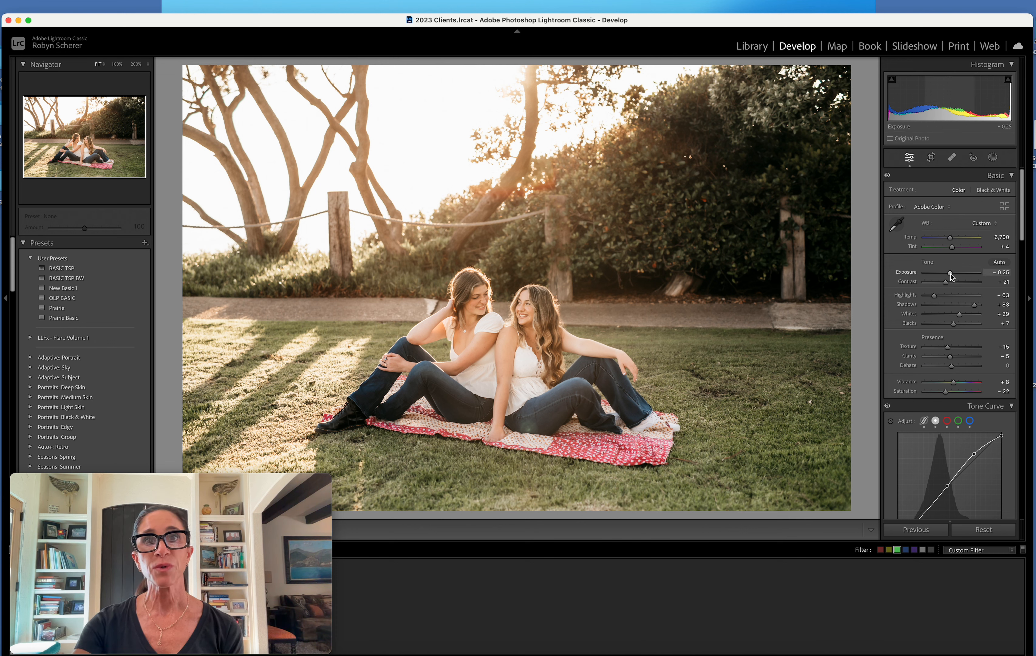
Set the photo's Exposure to -0.50 and its Temp to 7,529
drag(951, 274, 954, 237)
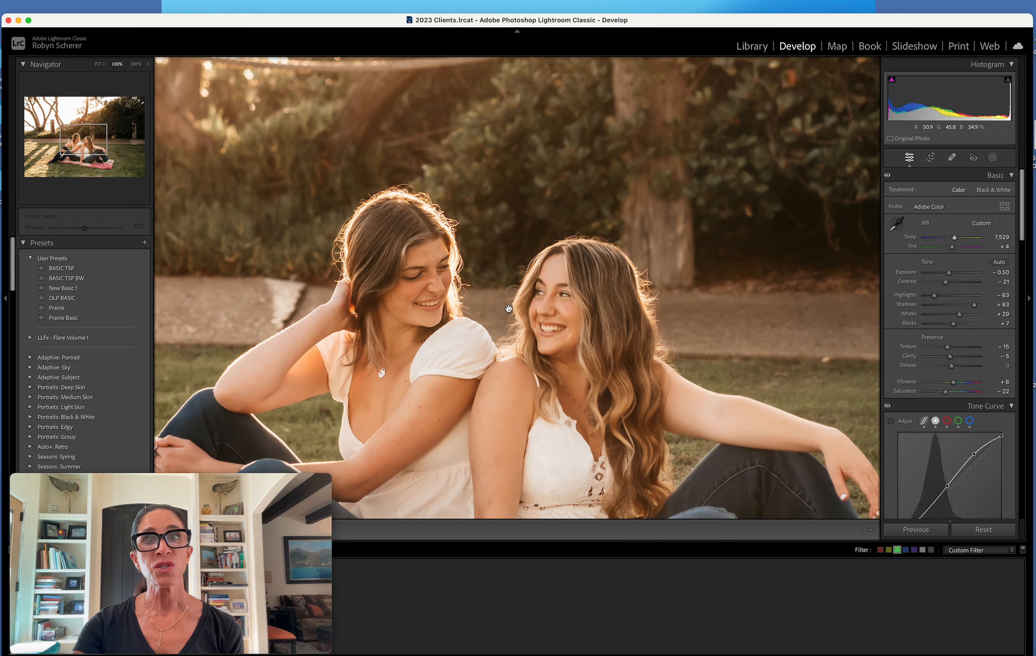
click(507, 307)
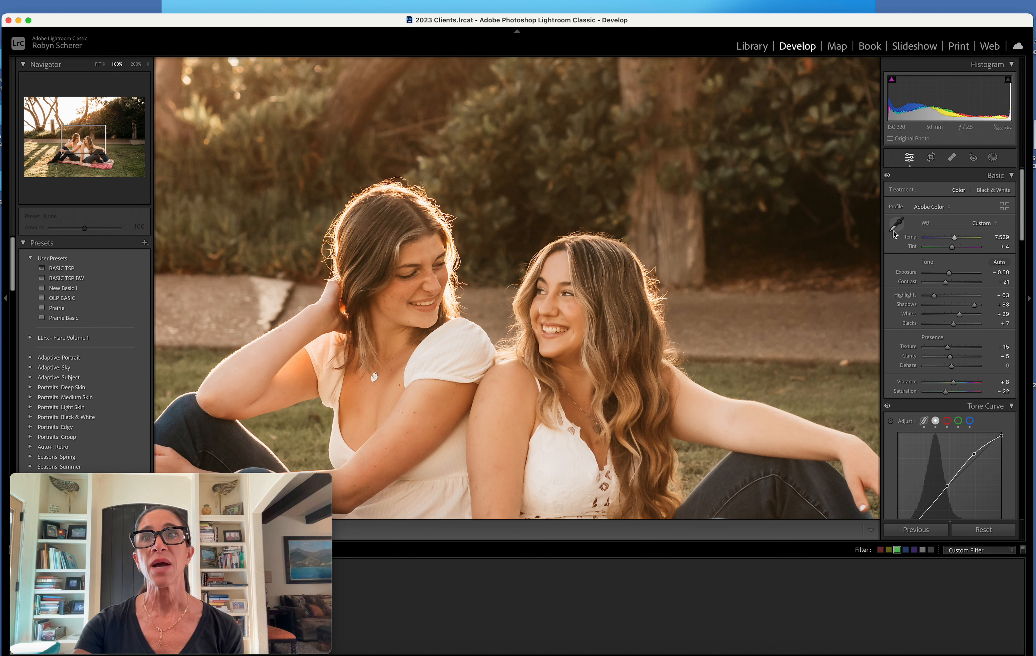
click(899, 222)
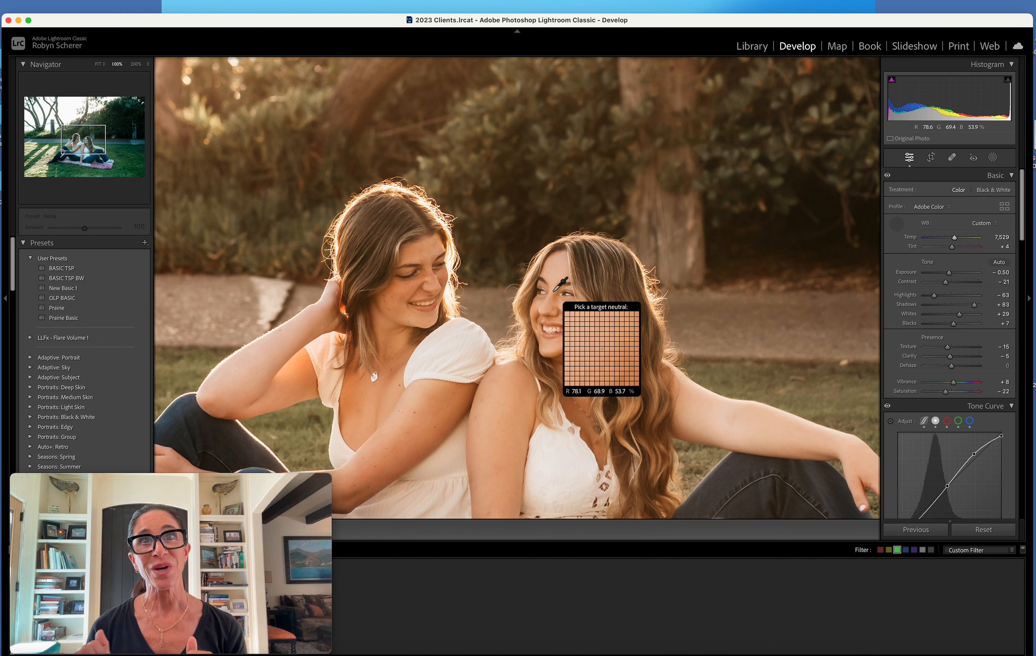
click(897, 223)
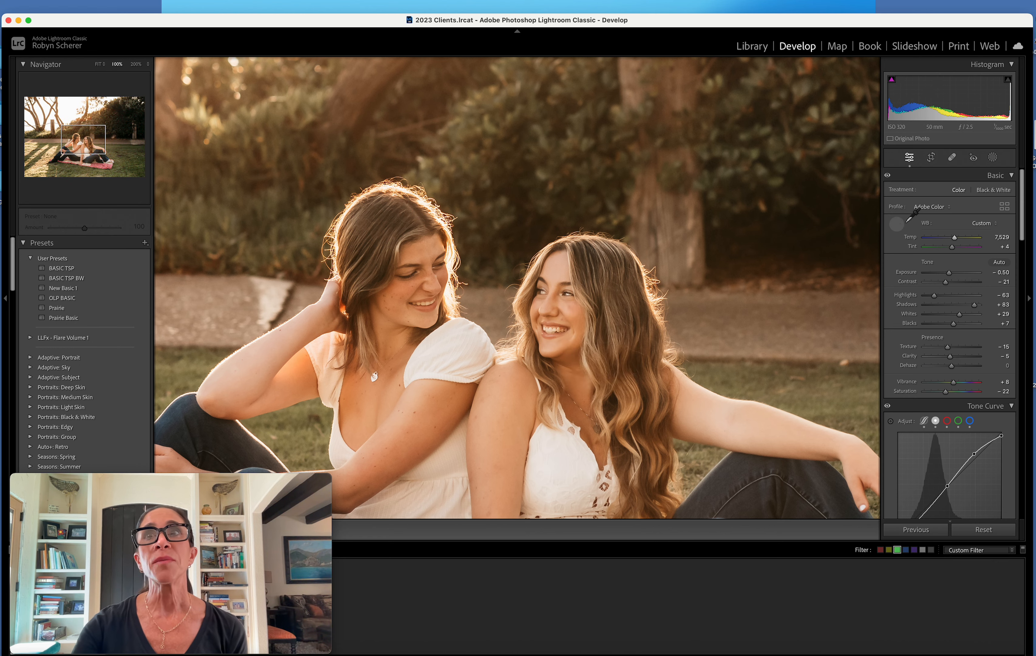
click(758, 278)
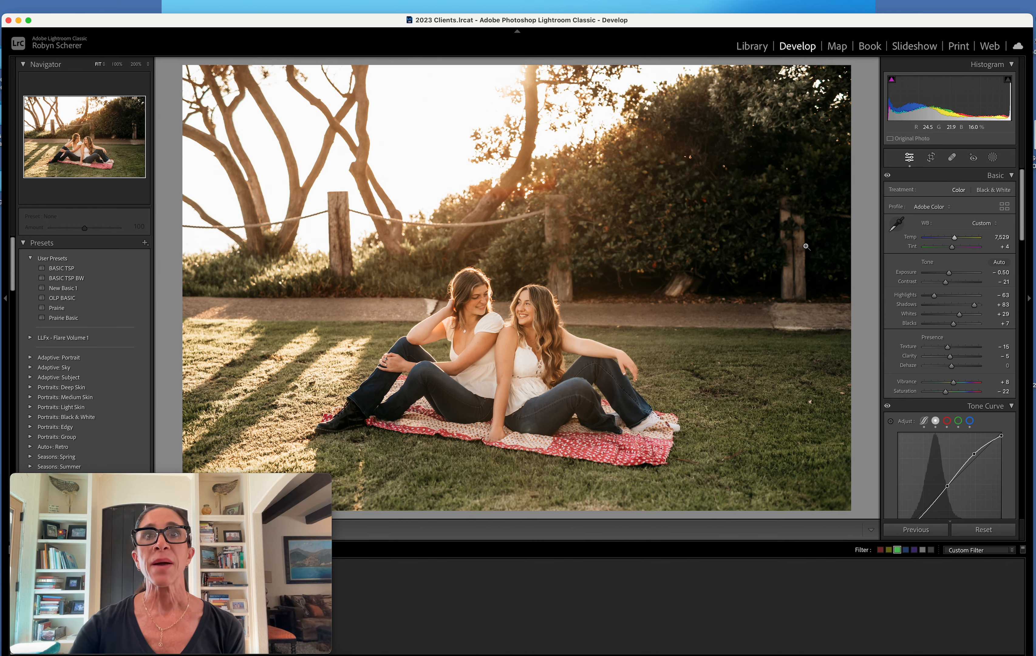
Crop the photo to a 4 x 5 / 8 x 10 aspect, tightened around the two women on the blanket
click(932, 158)
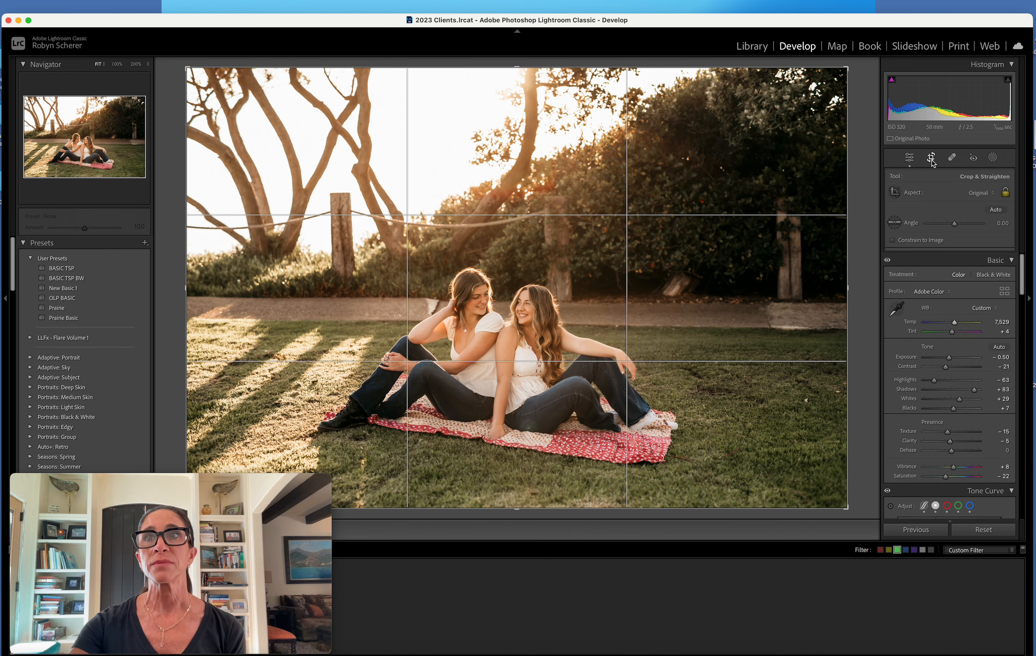
click(977, 192)
click(982, 232)
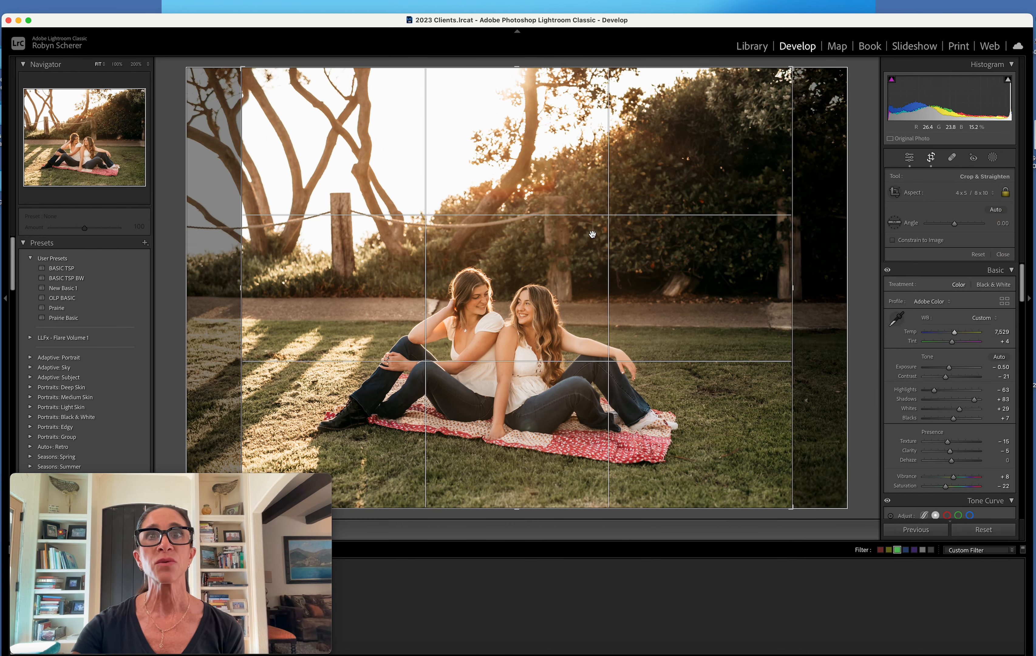
drag(536, 64, 530, 118)
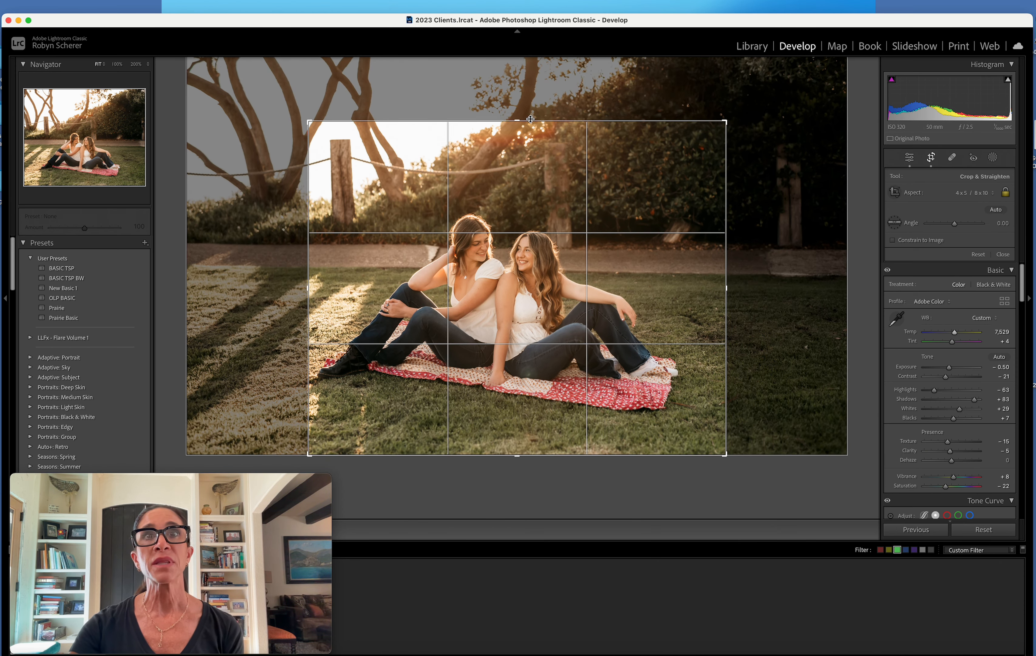
drag(522, 164, 534, 169)
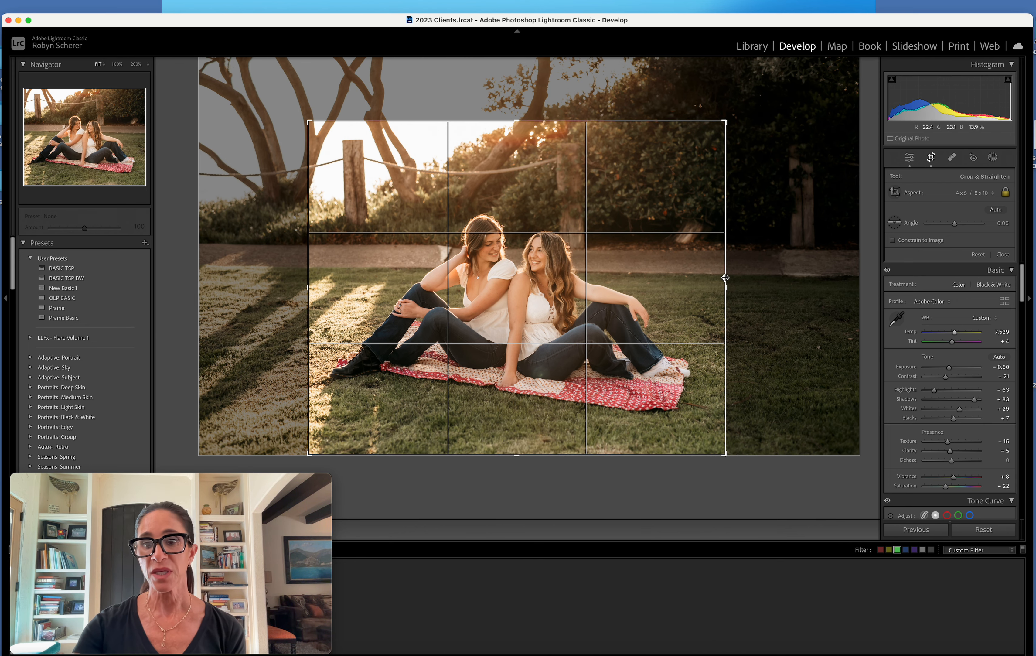
key(Return)
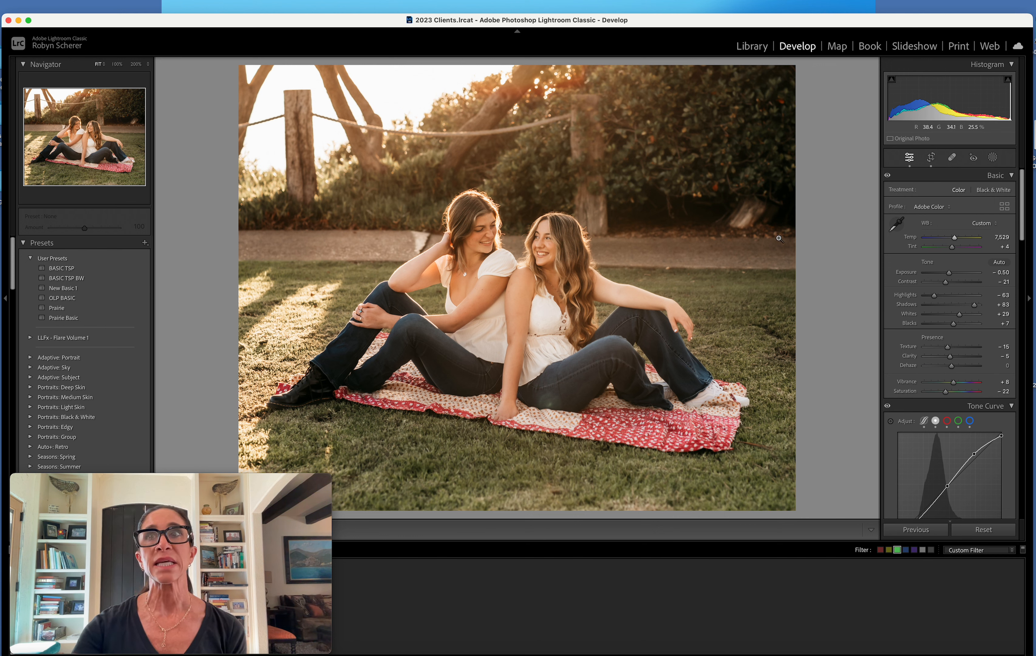
Create a brush mask with the Skin smooth Nic preset and paint it over the two women's skin
click(992, 158)
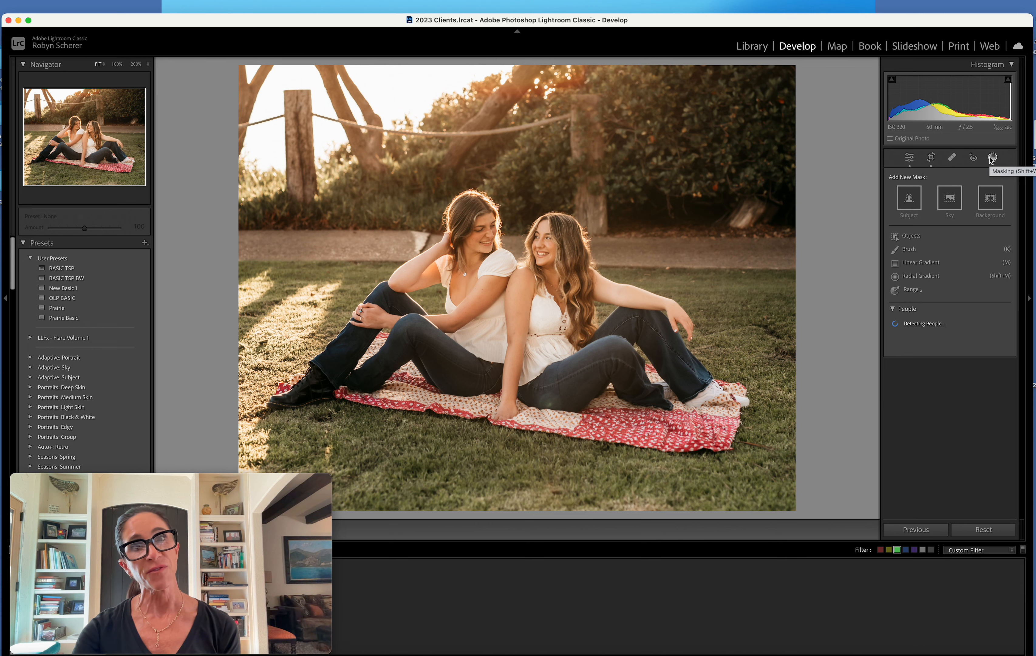
click(909, 249)
click(943, 266)
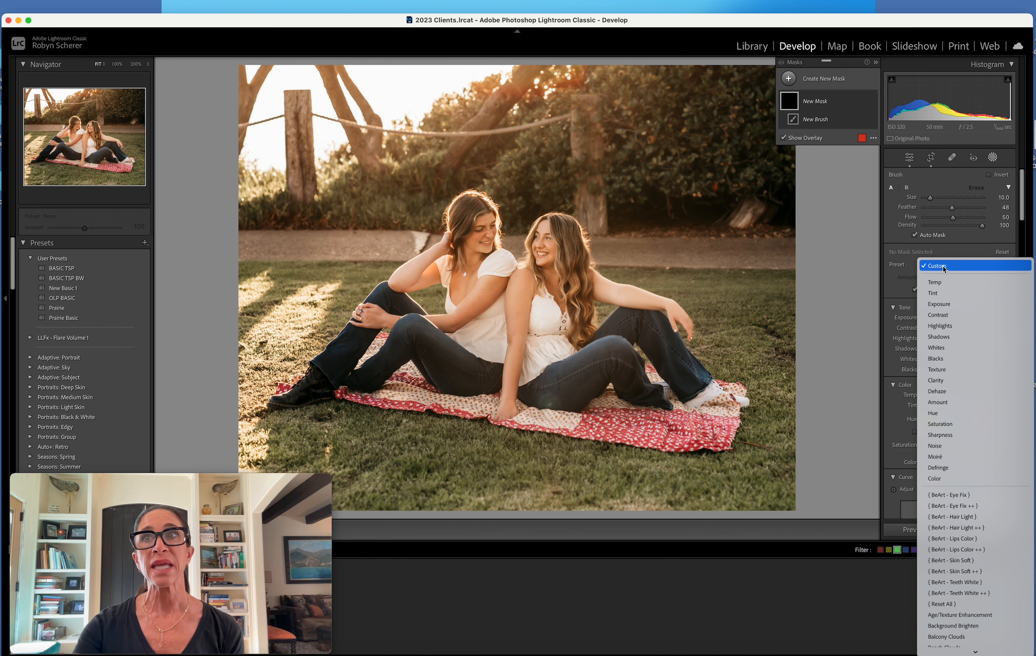
scroll(943, 269, down, 15)
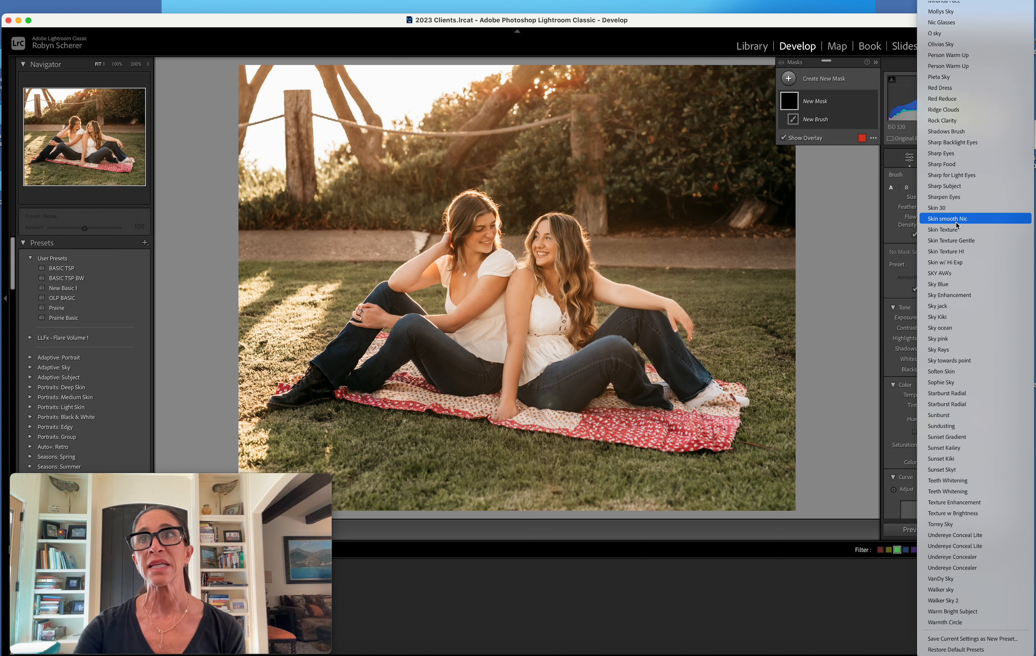
click(933, 223)
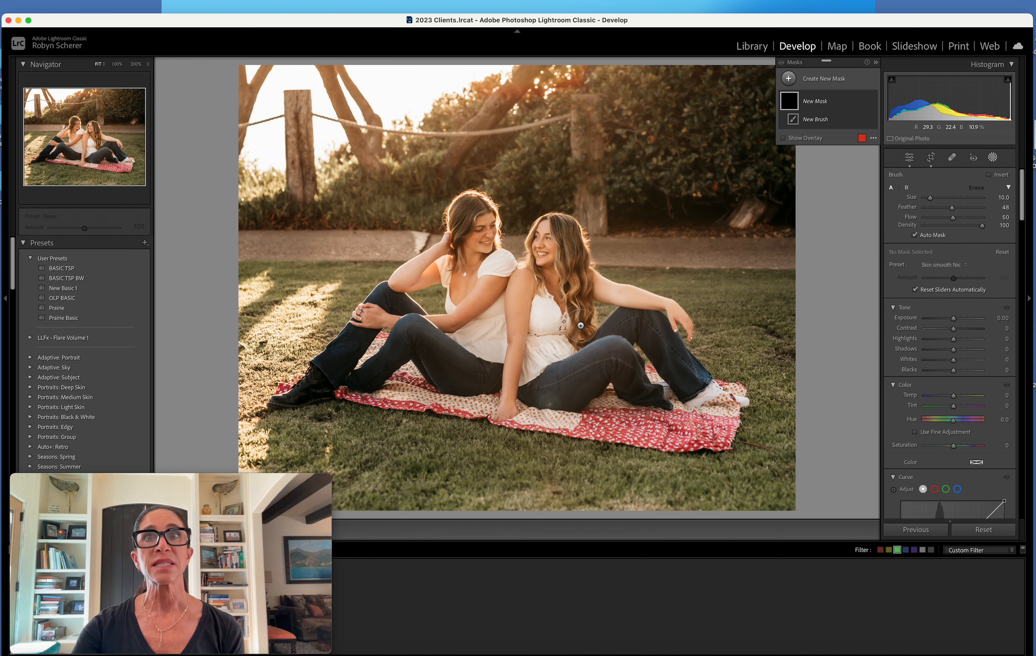
mouse_move(573, 282)
mouse_down()
mouse_move(519, 307)
mouse_move(521, 288)
mouse_move(425, 319)
mouse_move(377, 317)
mouse_up()
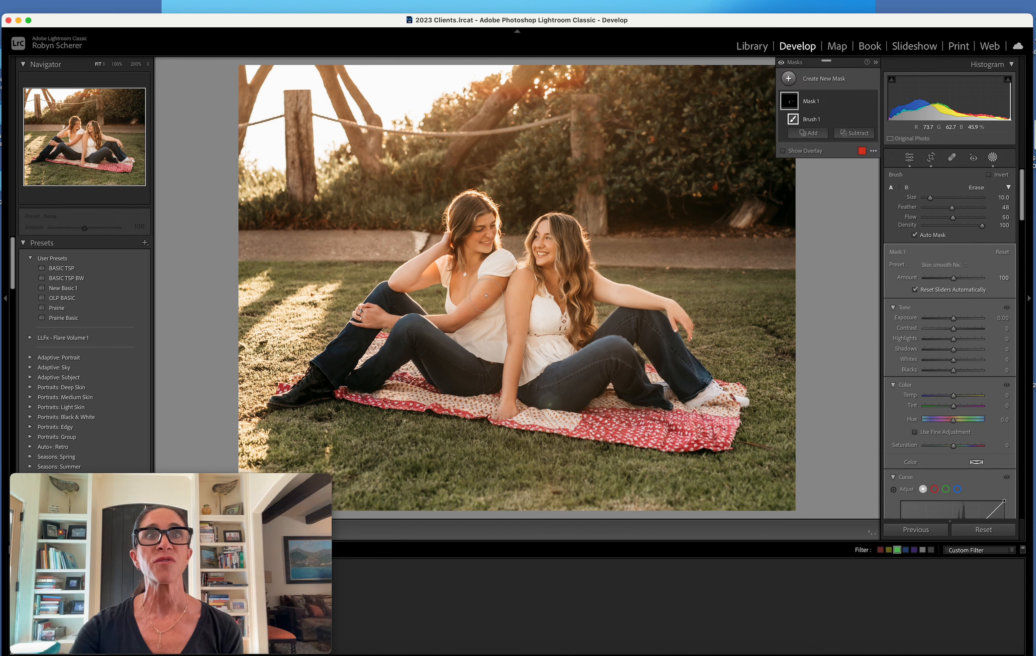
mouse_move(440, 261)
mouse_down()
mouse_move(396, 285)
mouse_move(472, 286)
mouse_up()
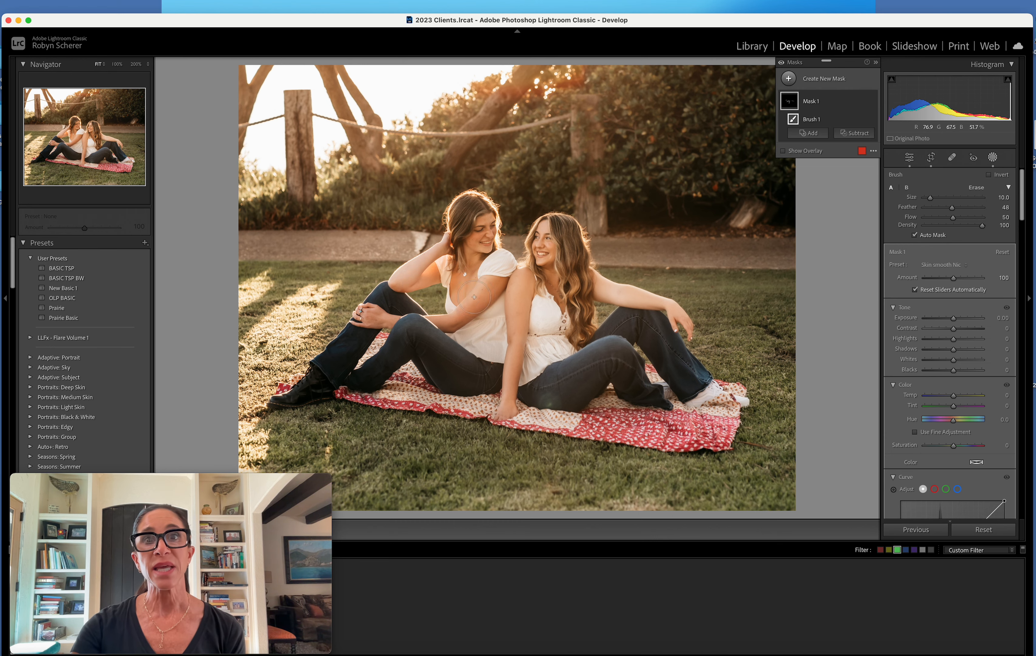
click(993, 157)
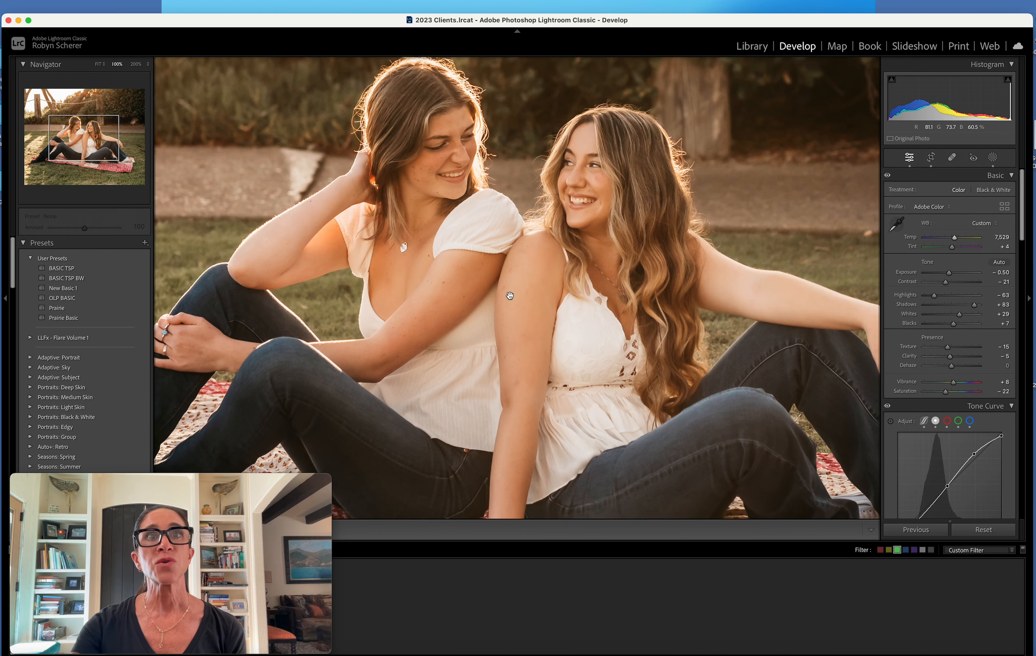
Heal the spot on the left woman's chest with a size 43 brush, sourcing from the clear skin beside it
click(514, 296)
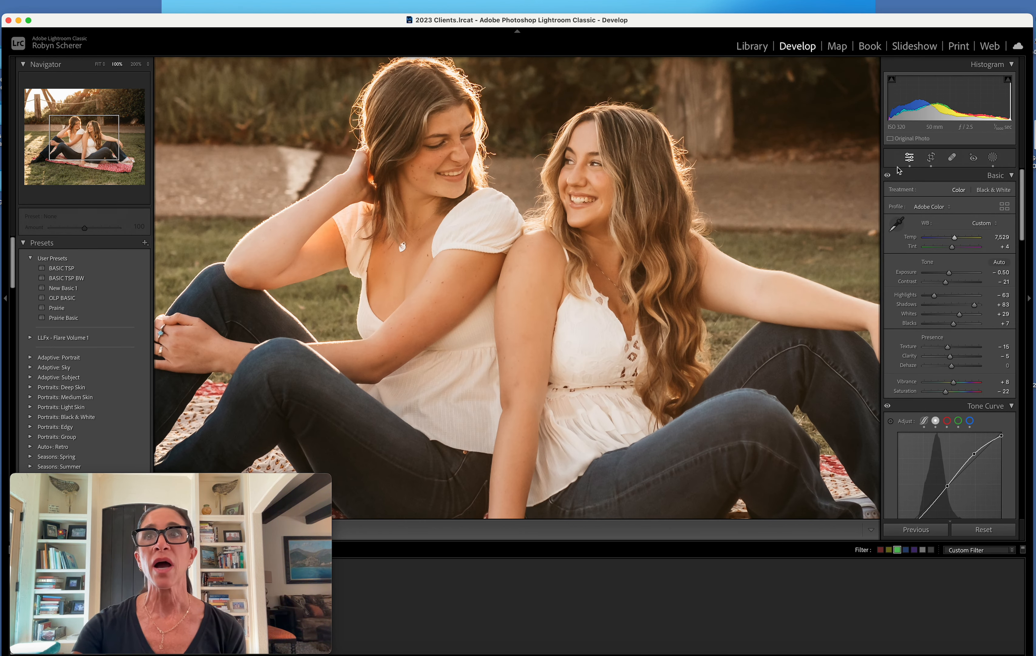
click(952, 157)
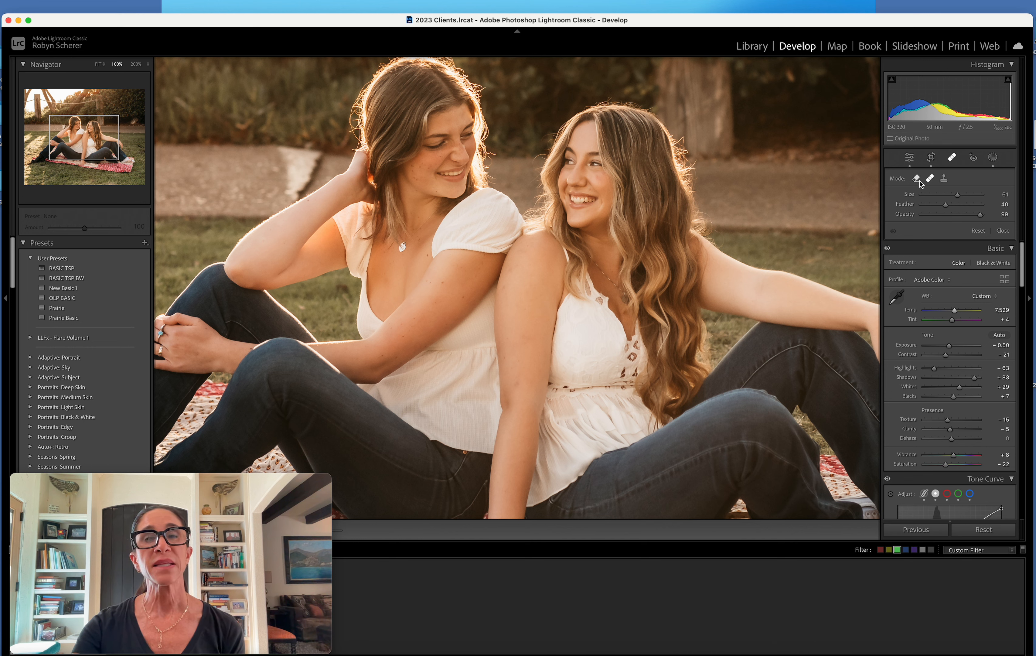
scroll(391, 273, down, 6)
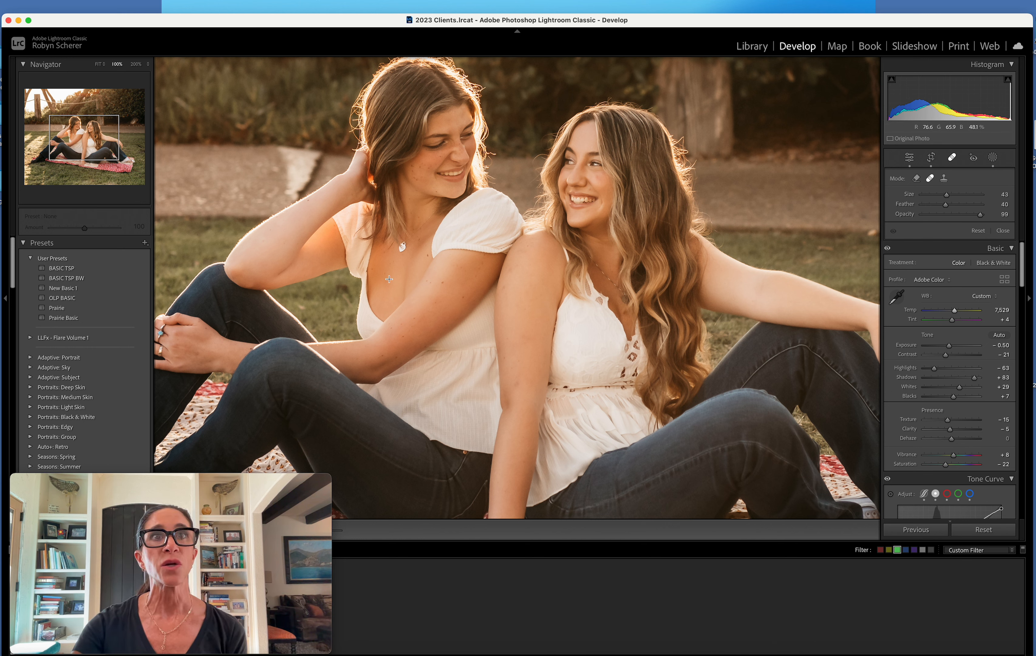
click(389, 279)
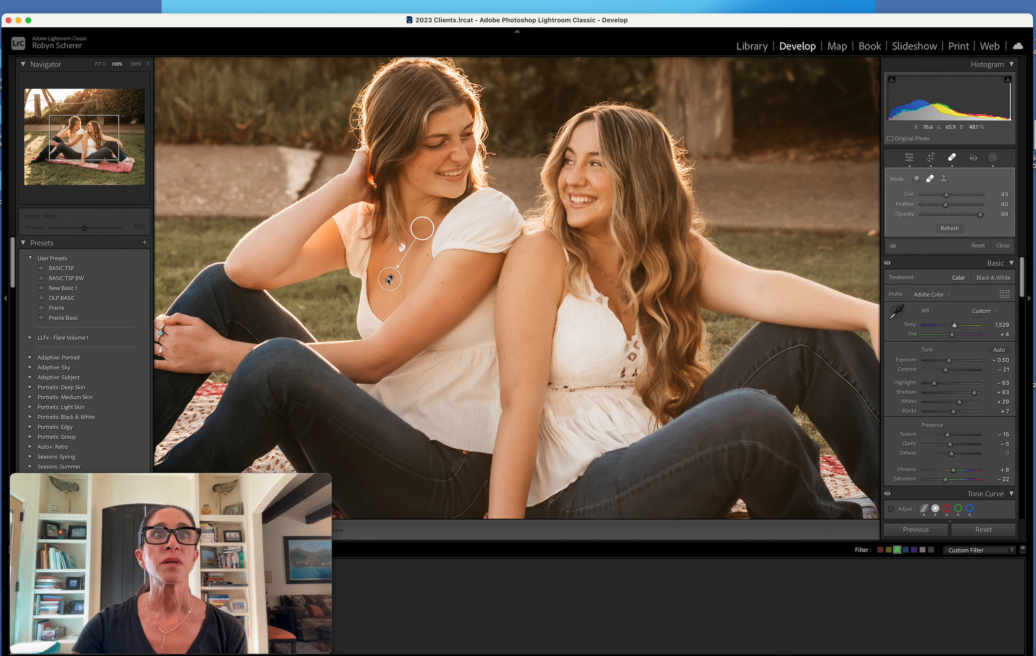
drag(421, 234, 414, 268)
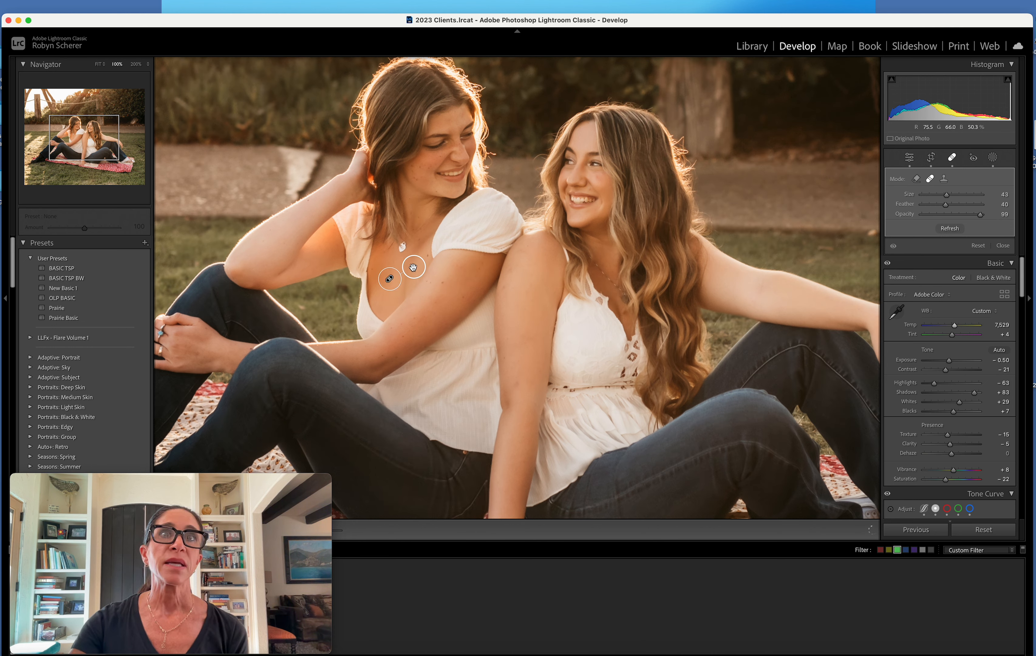
click(389, 279)
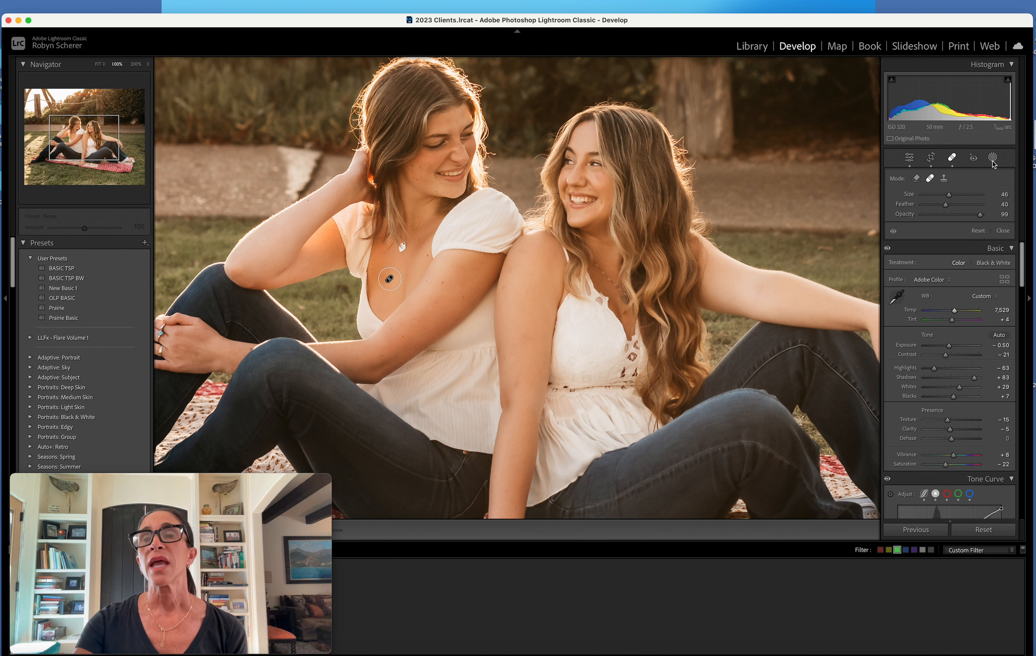
click(1003, 230)
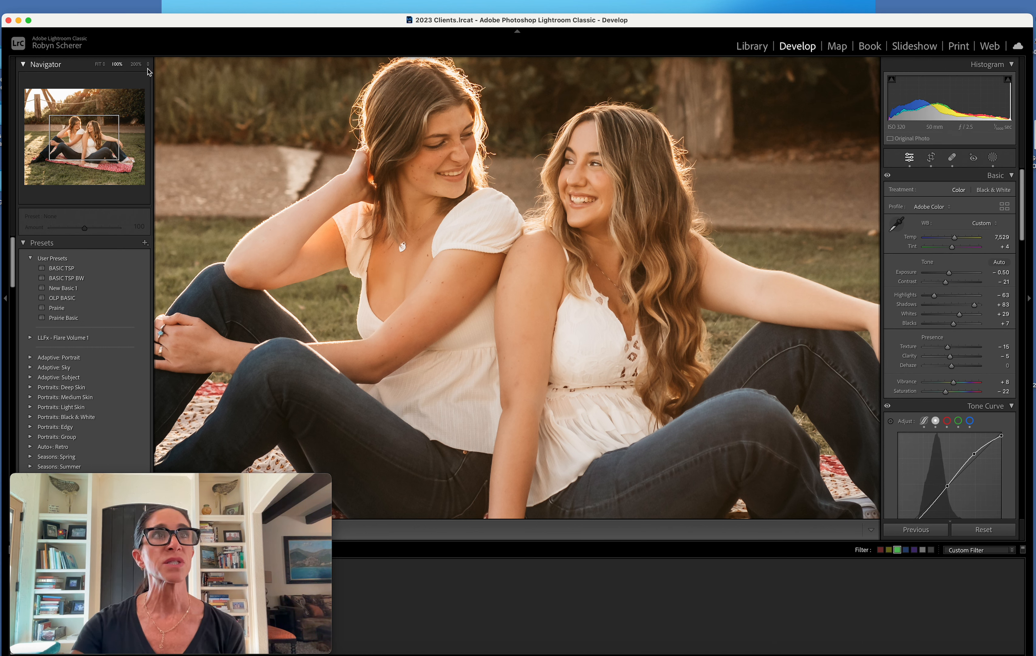
Heal the small spot below the right woman's eye with a size 14 brush, sourcing from the cheek just beneath it
click(136, 63)
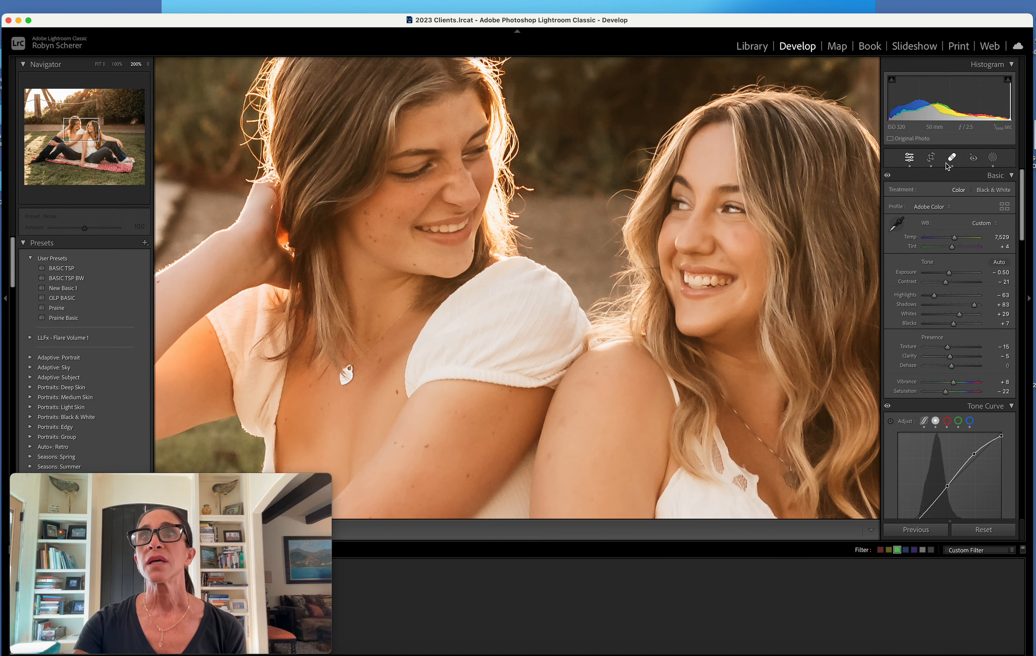
click(953, 157)
scroll(736, 234, down, 3)
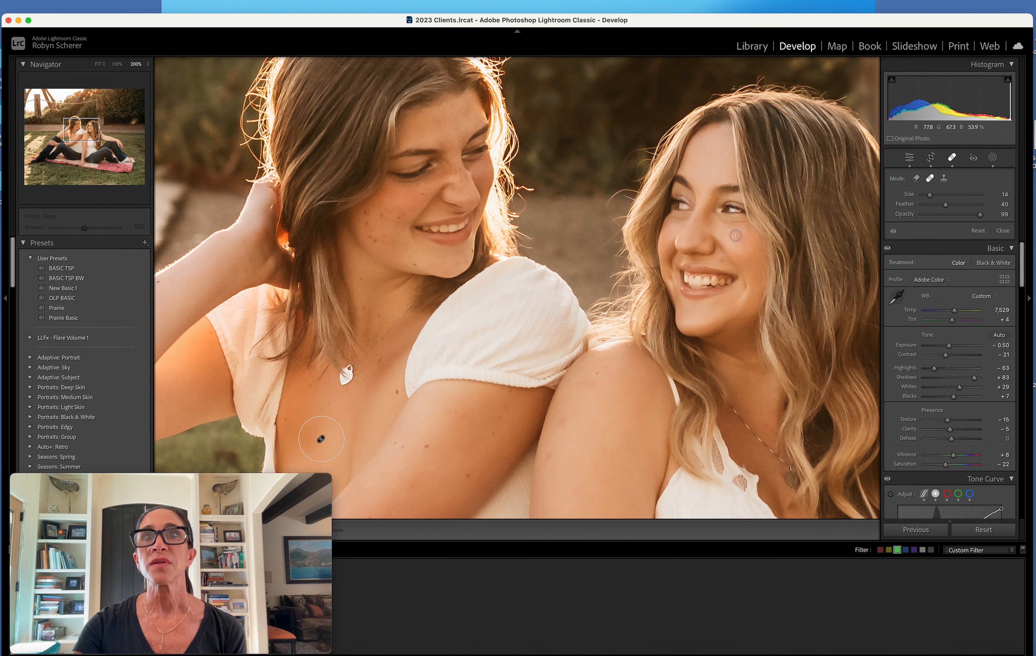
click(735, 235)
mouse_move(735, 235)
mouse_down()
mouse_move(820, 211)
mouse_move(741, 249)
mouse_up()
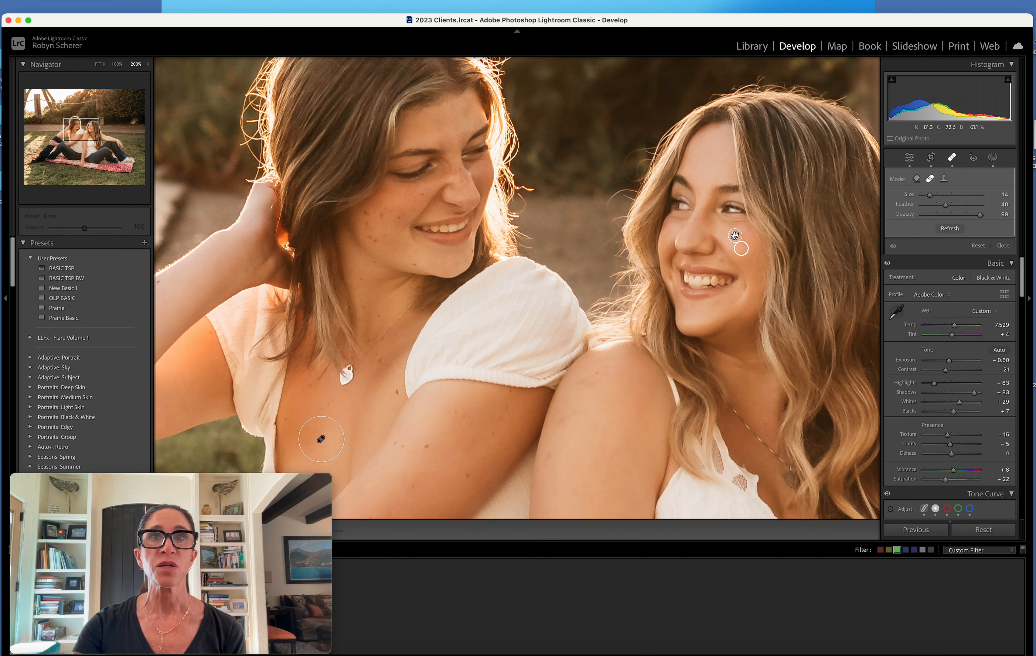
click(1002, 245)
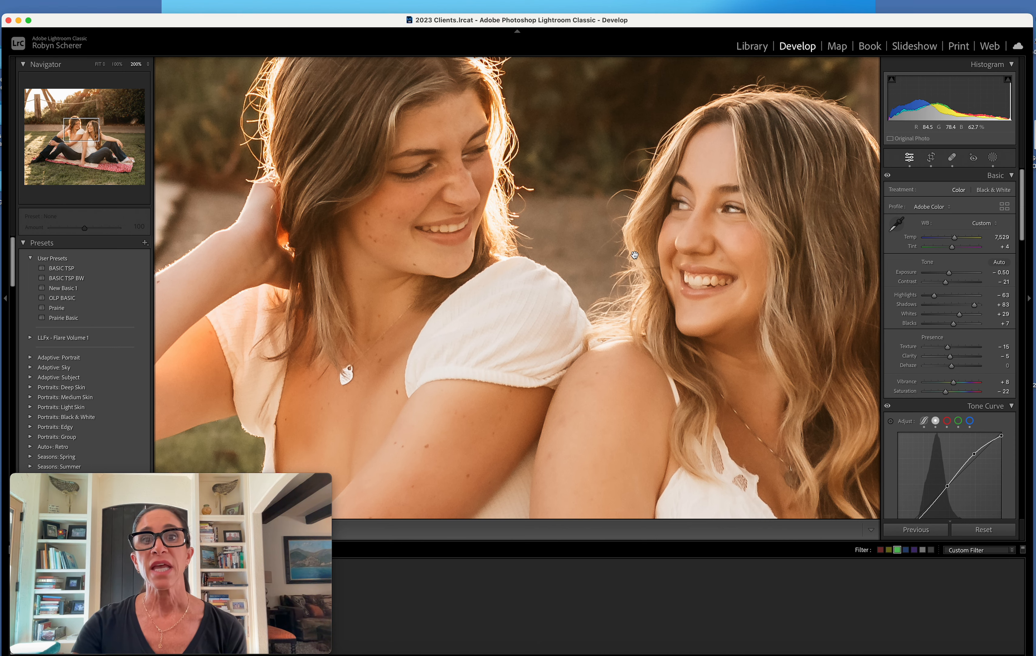
Create another brush mask with the Skin smooth Nic preset at size 6 and paint it over both women's faces, necks and chest
click(119, 65)
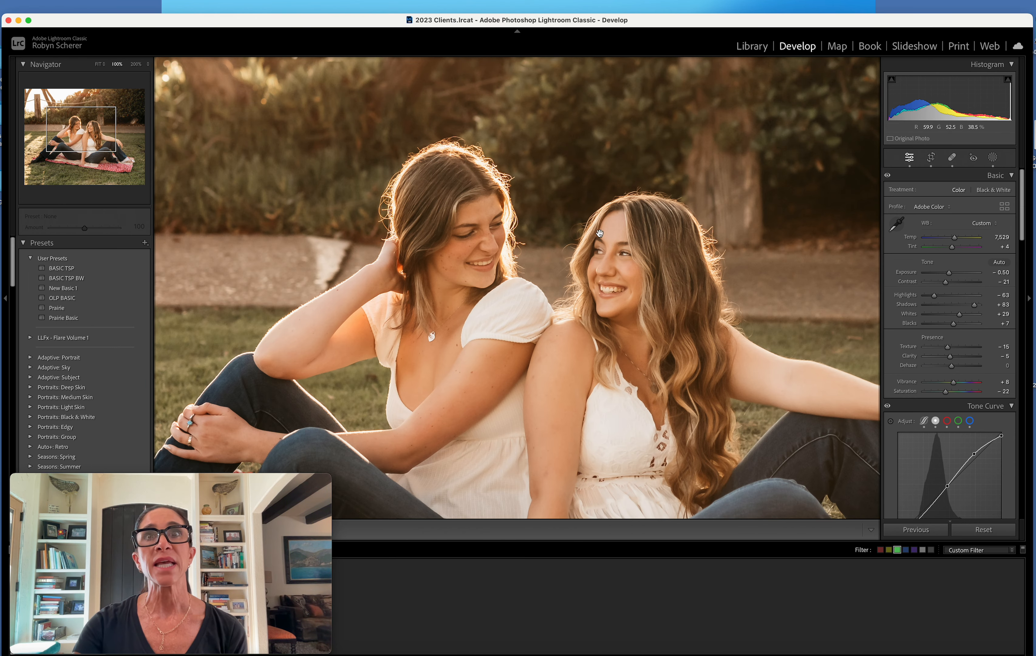
click(992, 158)
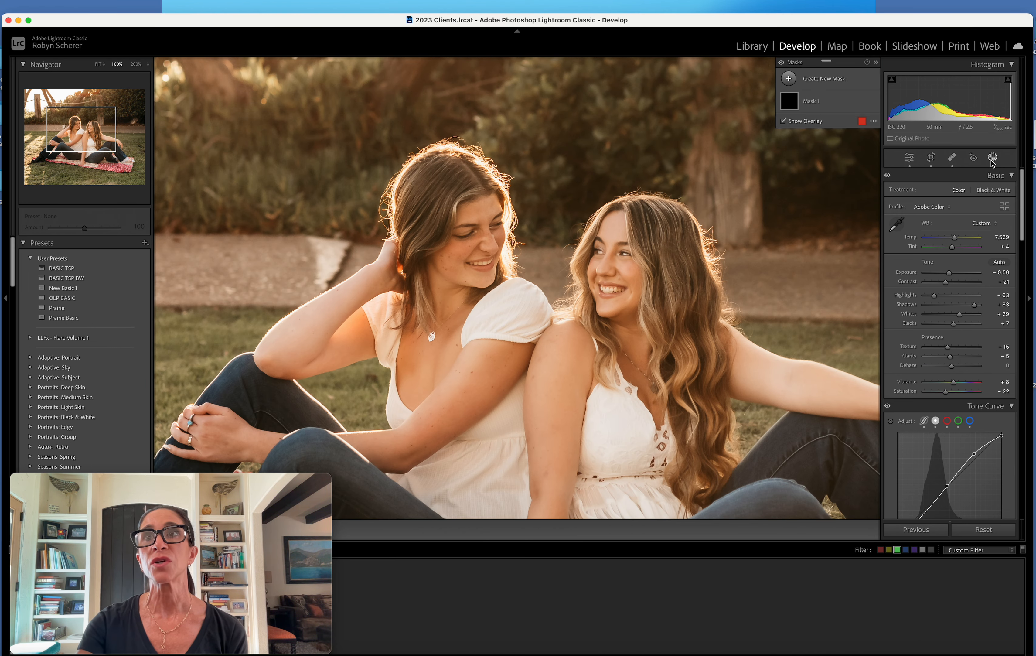
click(825, 79)
click(831, 169)
click(955, 264)
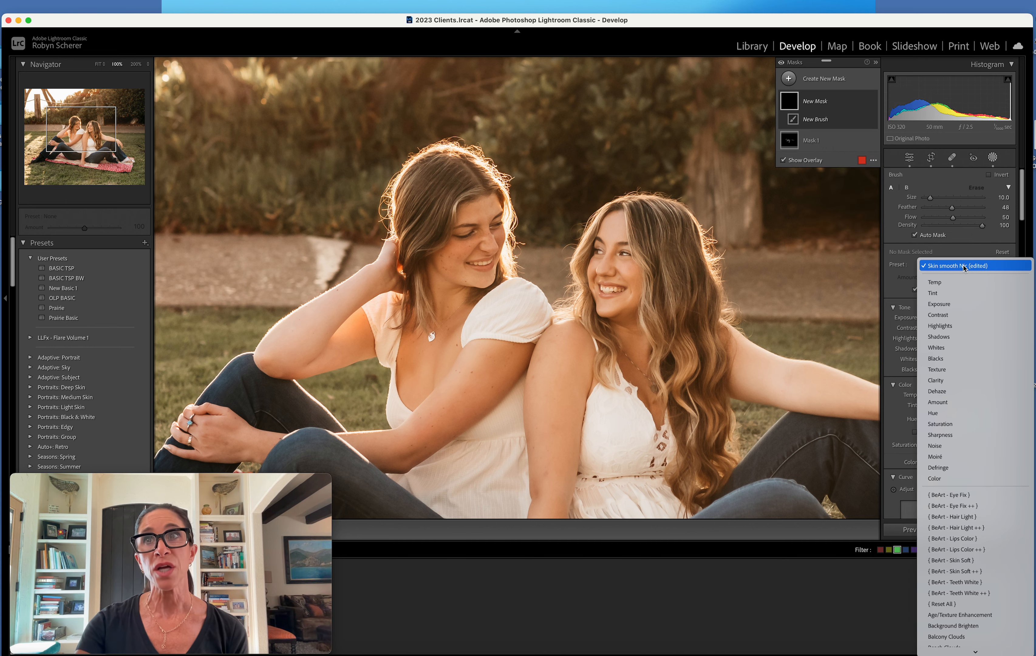
click(949, 209)
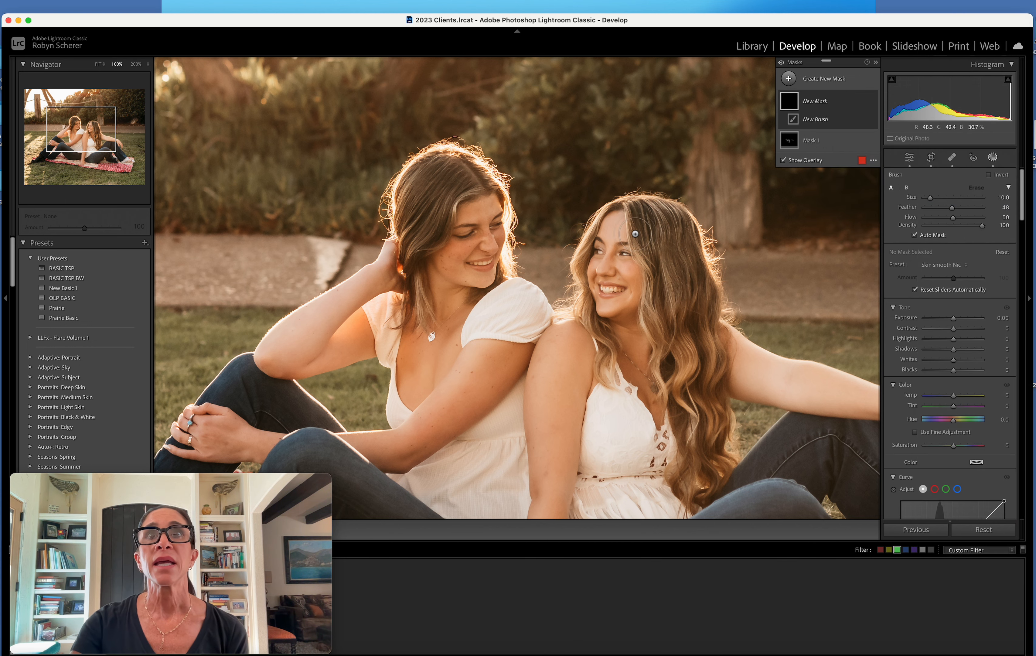
key([)
drag(618, 230, 612, 241)
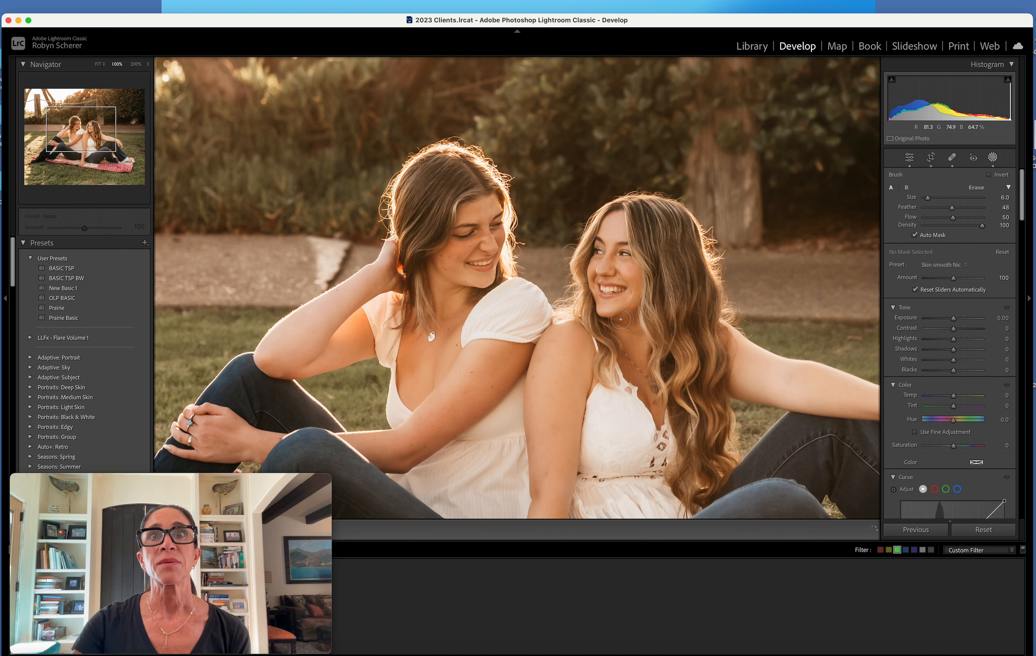
drag(621, 318, 622, 317)
mouse_move(495, 208)
mouse_down()
mouse_move(492, 245)
mouse_move(449, 253)
mouse_move(496, 290)
mouse_move(425, 305)
mouse_move(429, 340)
mouse_up()
drag(454, 382, 455, 382)
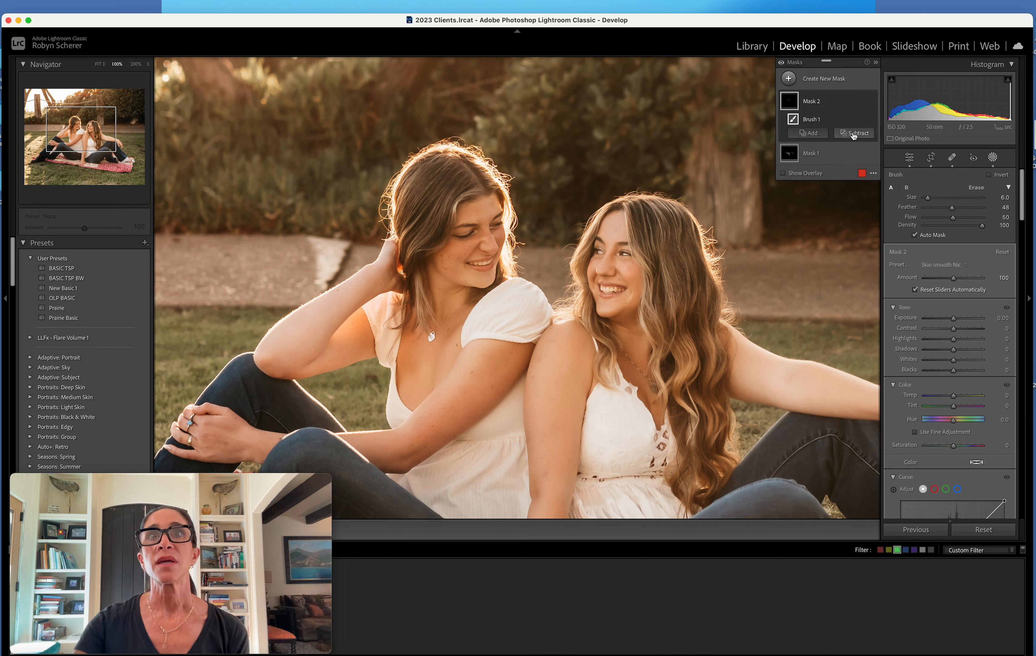
Create a brush mask with the Sharp Eyes preset and apply it to the right woman's eye, then finish masking
click(820, 82)
click(835, 169)
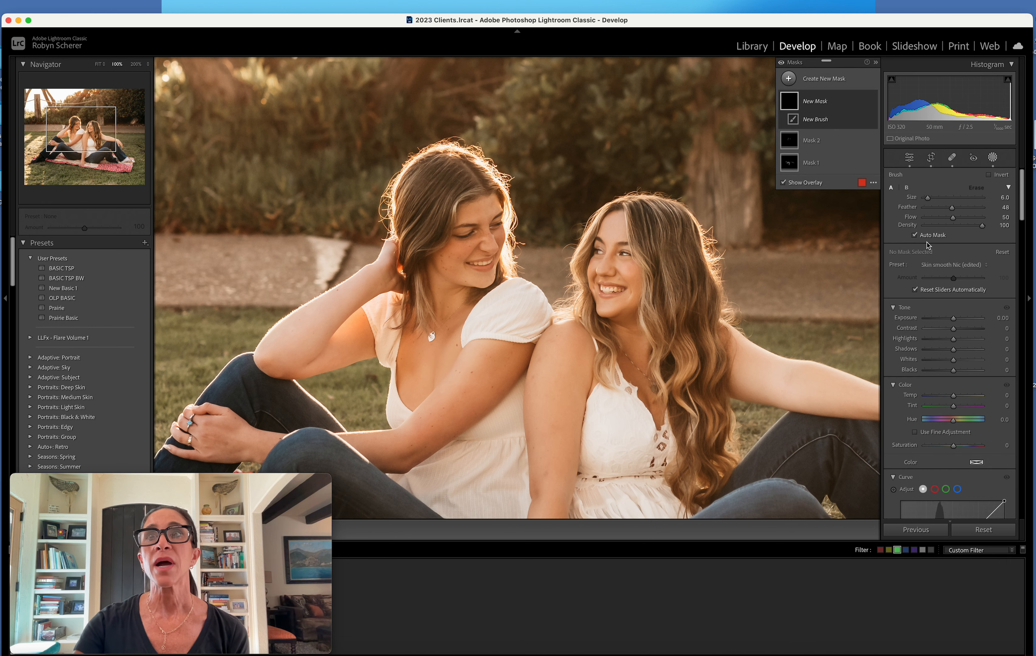
click(939, 264)
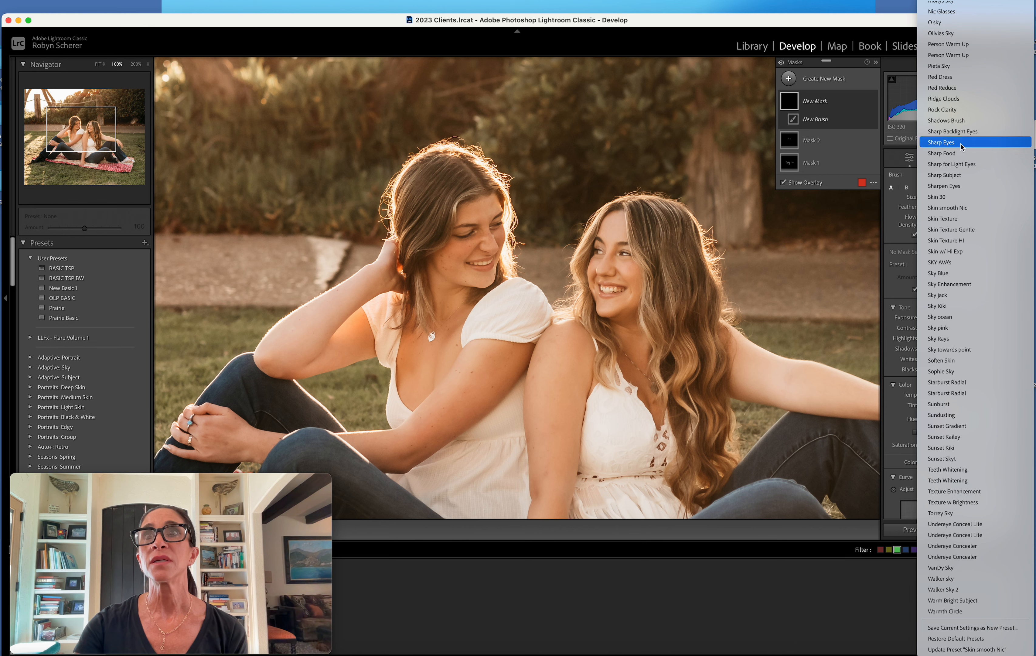
click(941, 143)
click(626, 255)
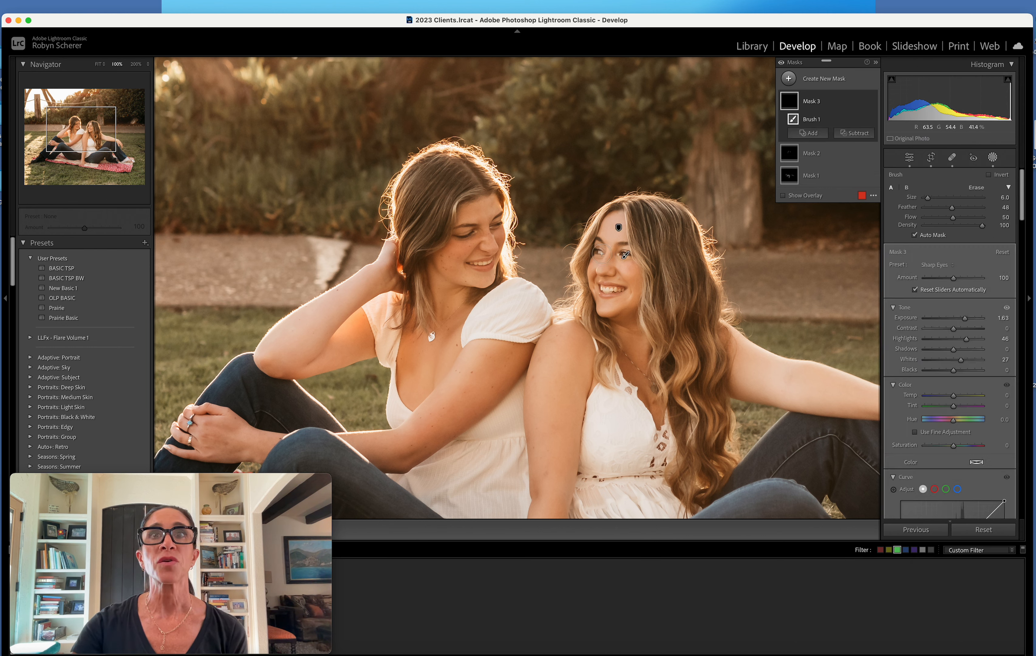
click(993, 157)
click(733, 268)
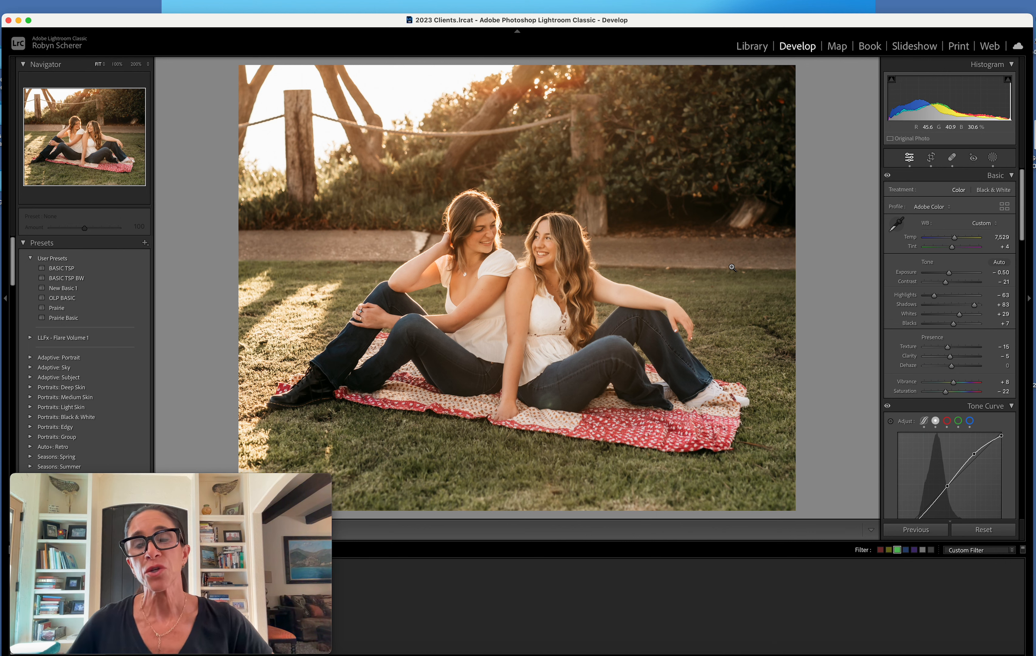
Set the Yellow saturation in the HSL adjustments to -41
scroll(916, 303, down, 10)
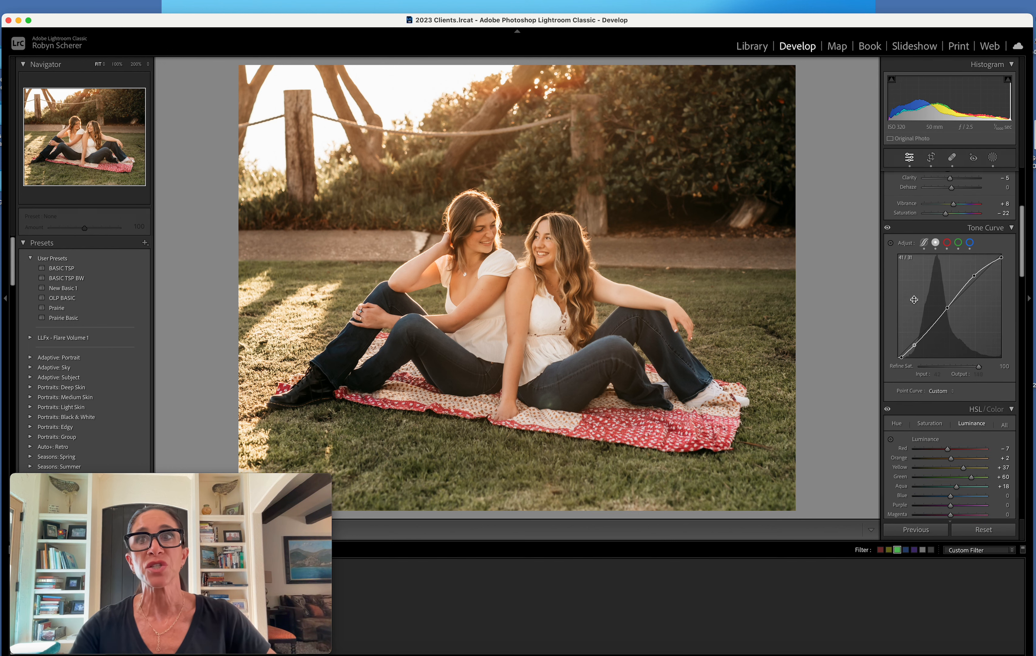
click(927, 283)
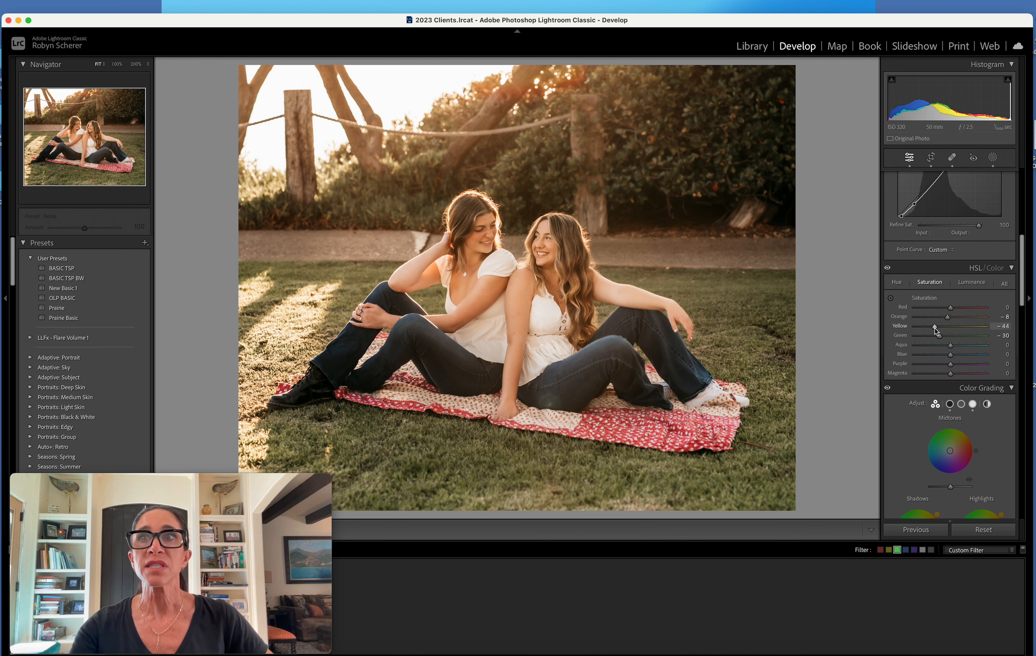
mouse_move(936, 331)
mouse_down()
mouse_move(972, 328)
mouse_move(921, 330)
mouse_move(933, 330)
mouse_up()
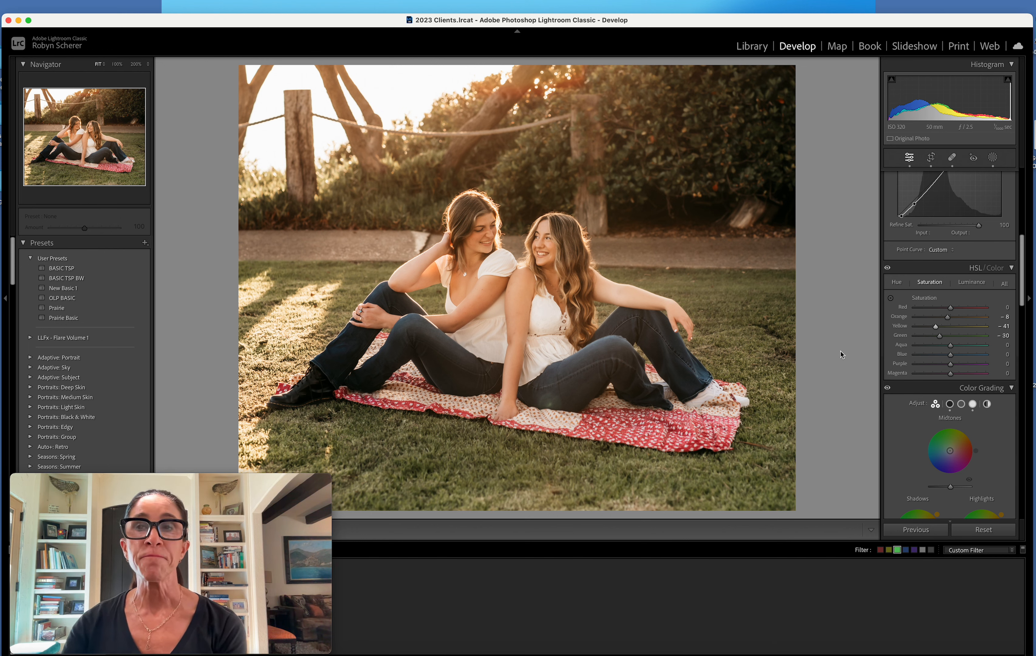
scroll(915, 316, up, 10)
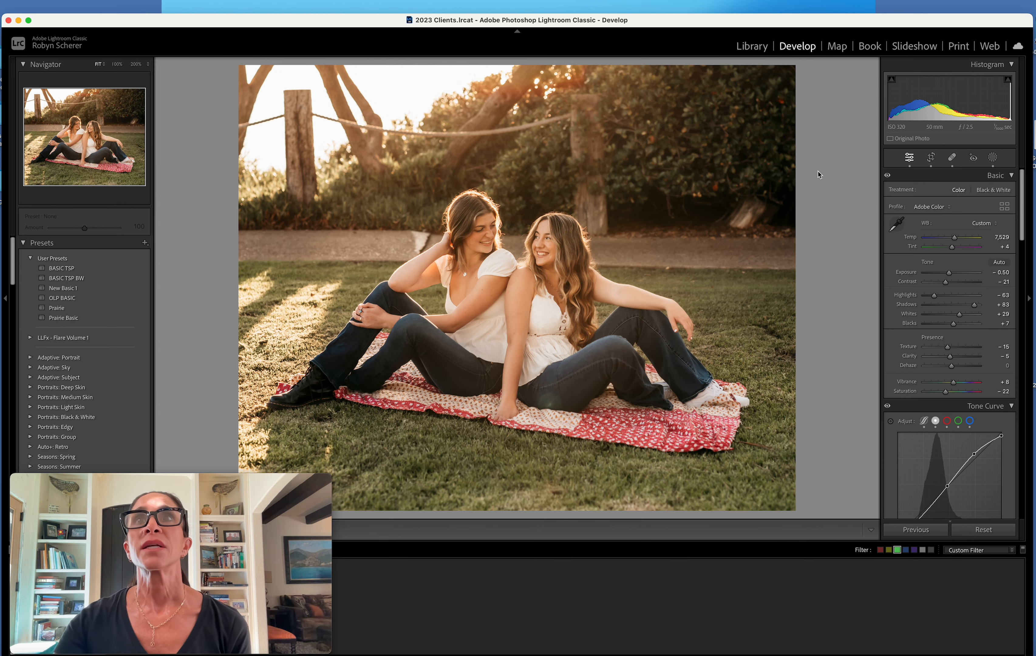
Open the close-up portrait of the woman in the lime top for developing and sample its white balance from the background stones
click(752, 46)
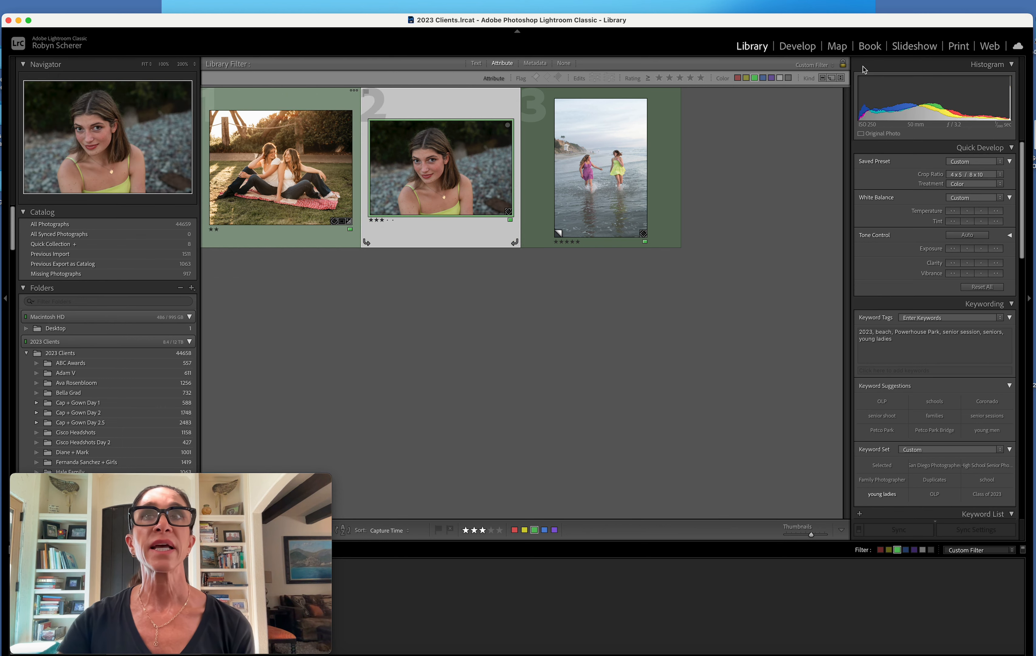
click(800, 47)
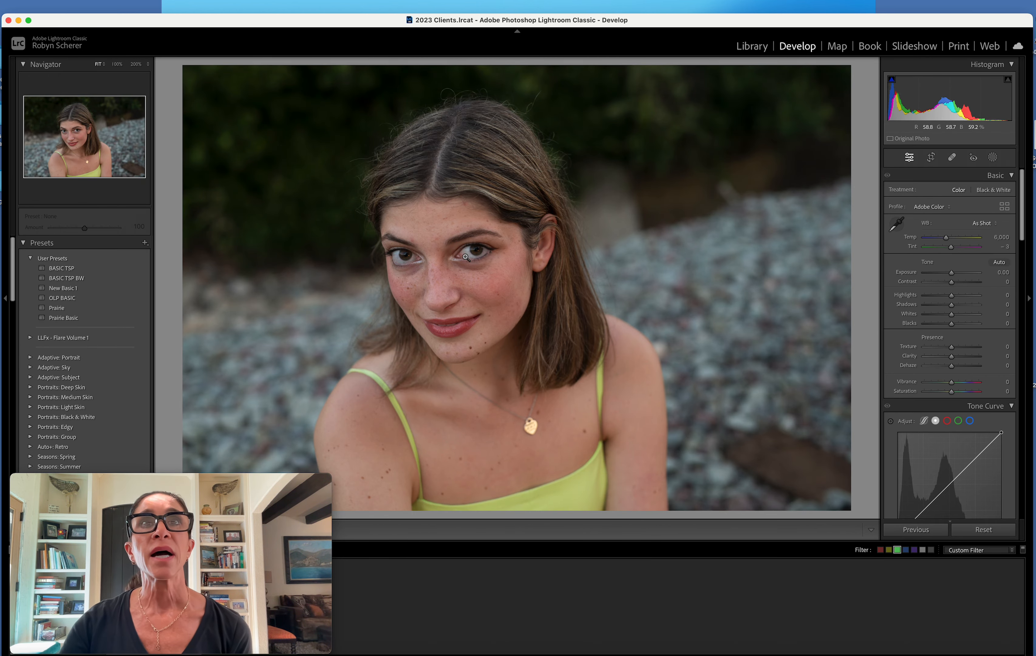
click(894, 227)
click(749, 275)
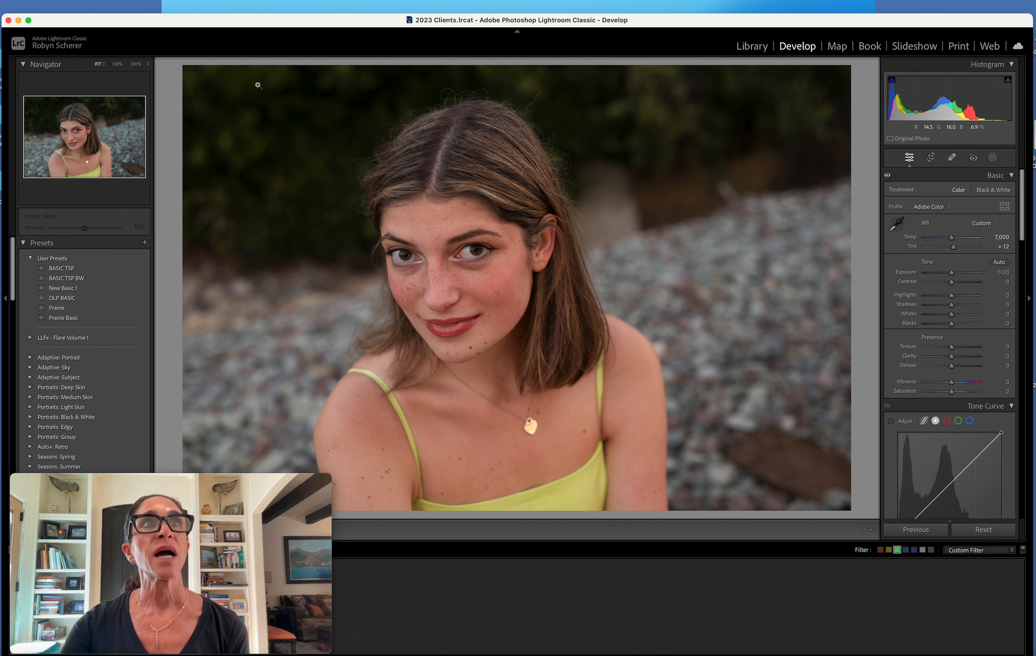
click(960, 530)
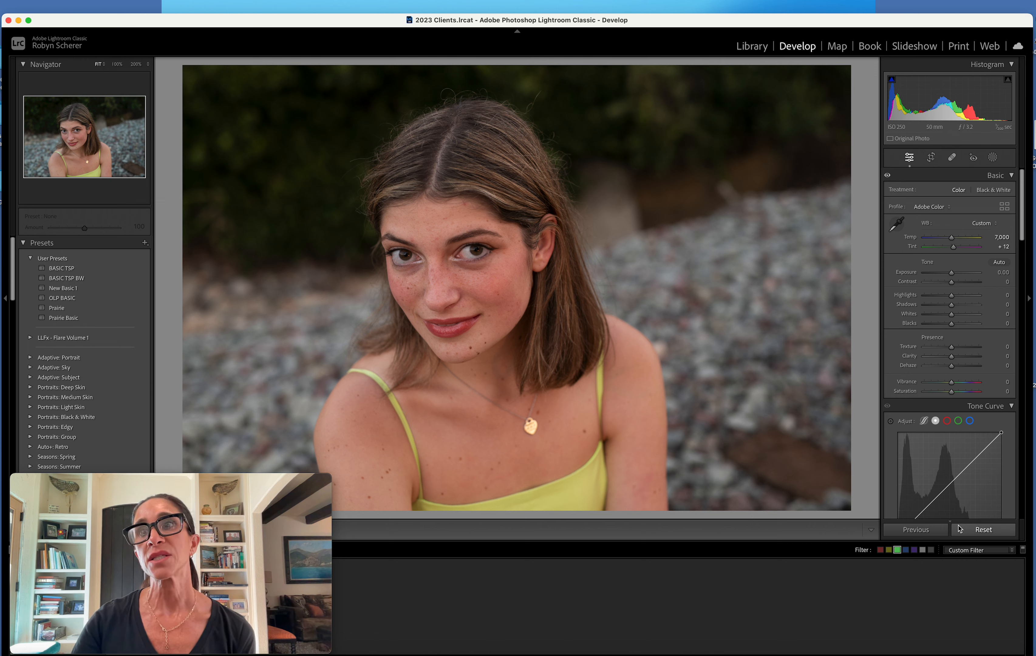
Apply the BASIC TSP preset to the portrait and sample the white balance from the woman's eye
click(71, 269)
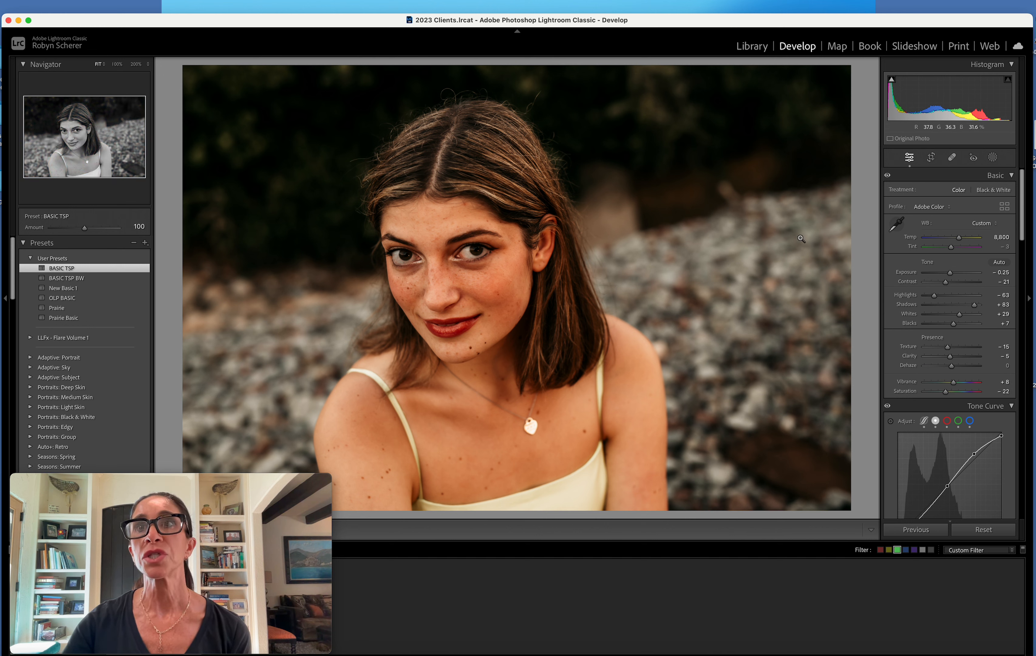
click(895, 224)
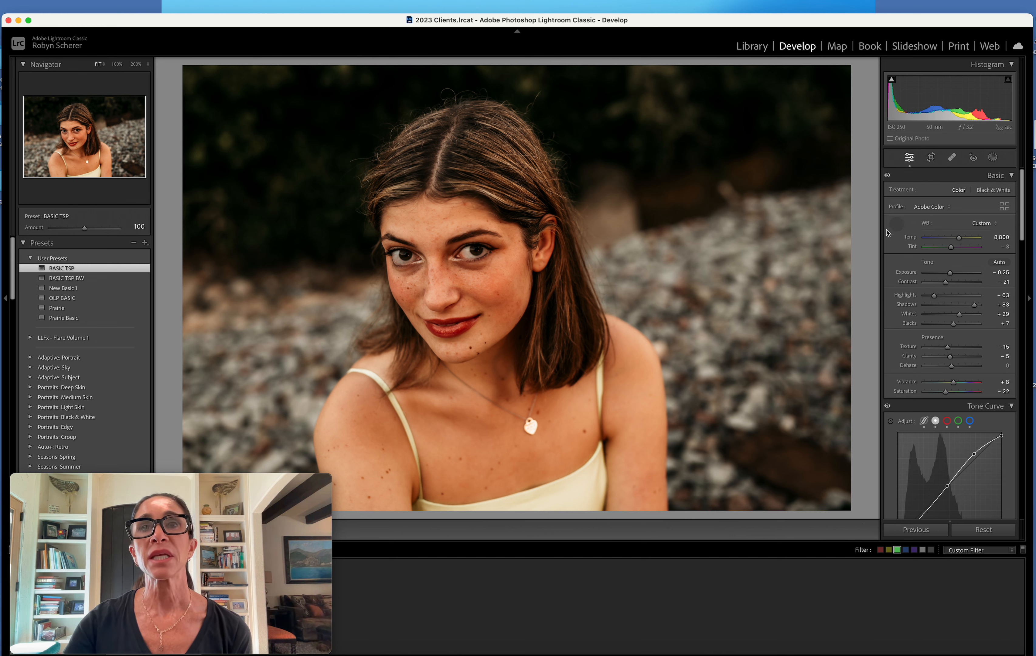
click(472, 249)
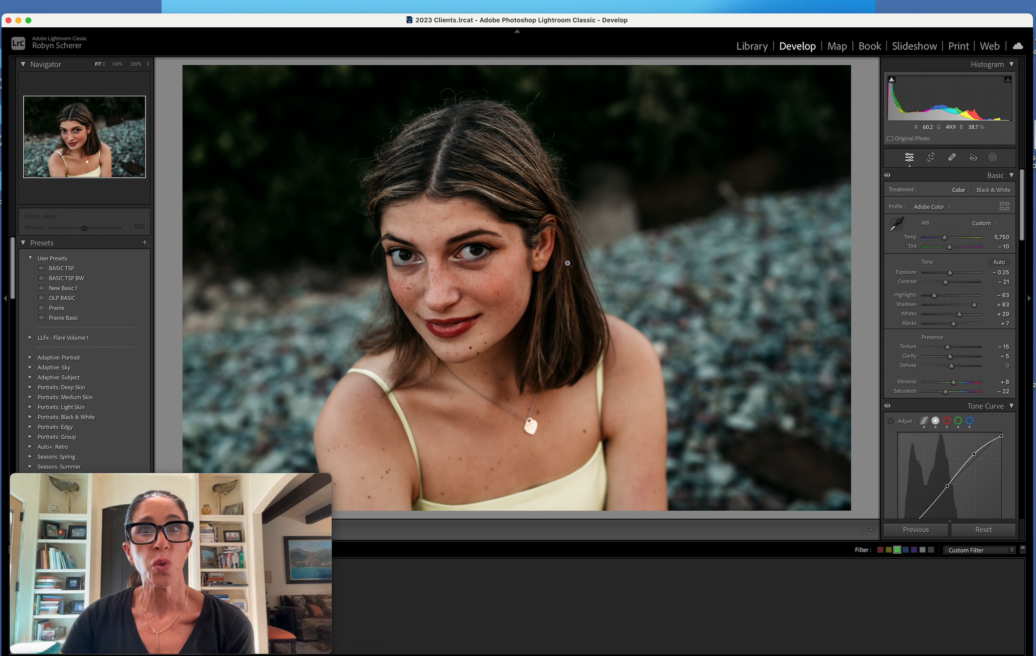
Set the portrait's color temperature to 6,987 and its exposure to +0.25
drag(944, 238, 954, 274)
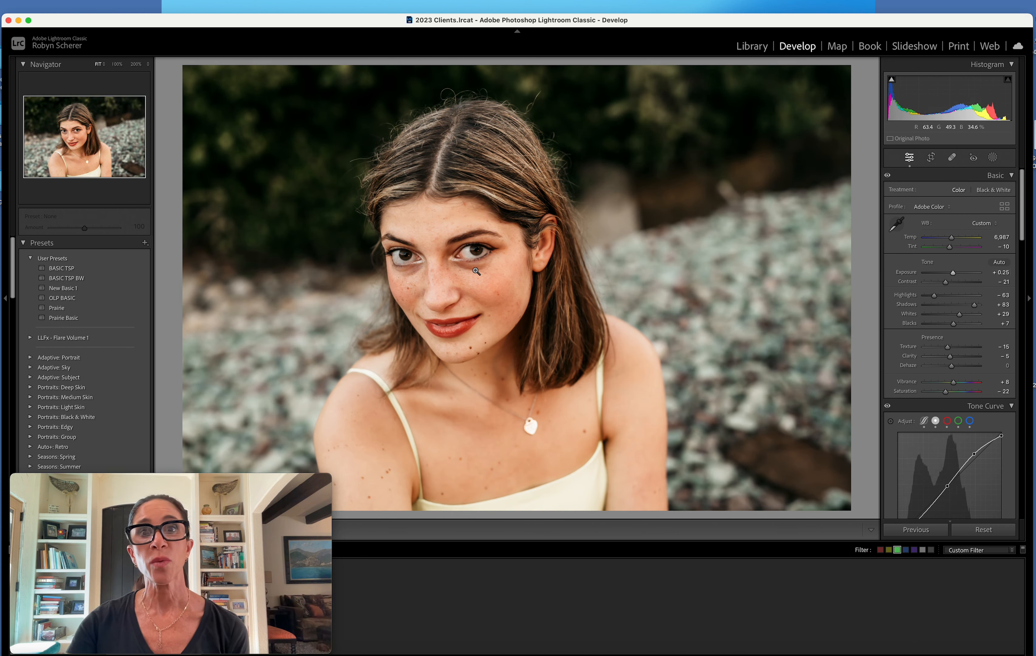
click(897, 224)
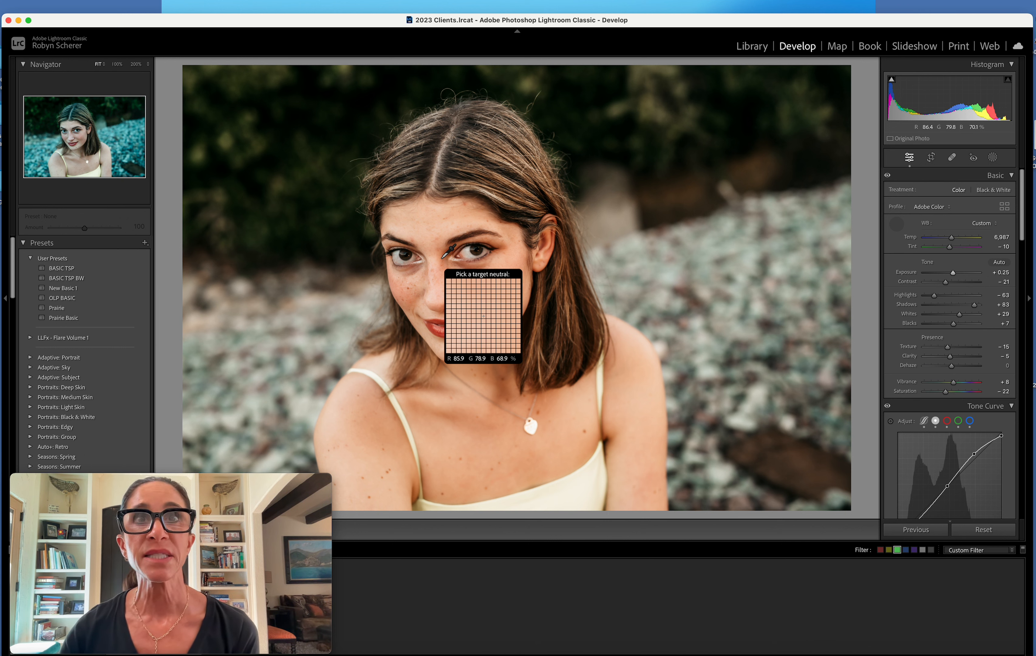
click(897, 223)
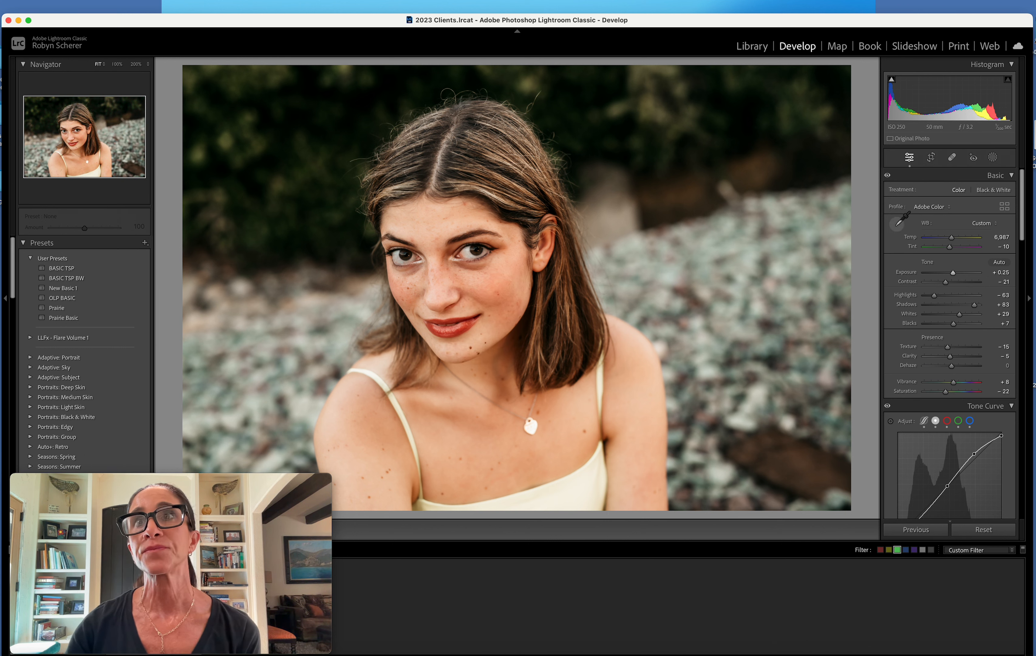
Start cropping the portrait with the 4 x 5 / 8 x 10 aspect ratio
click(930, 161)
click(980, 193)
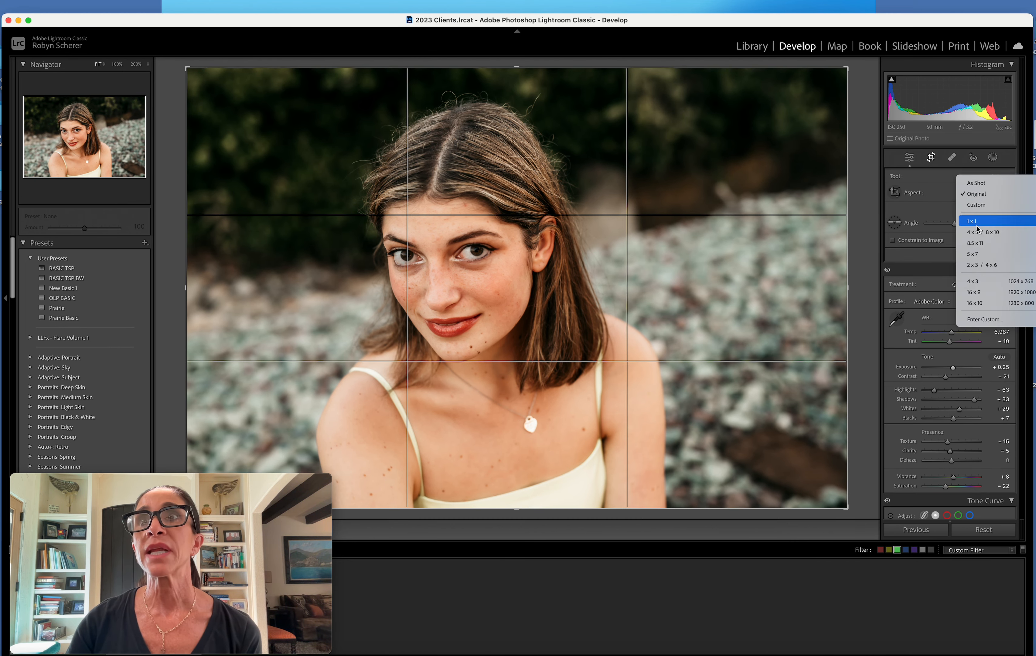
click(982, 231)
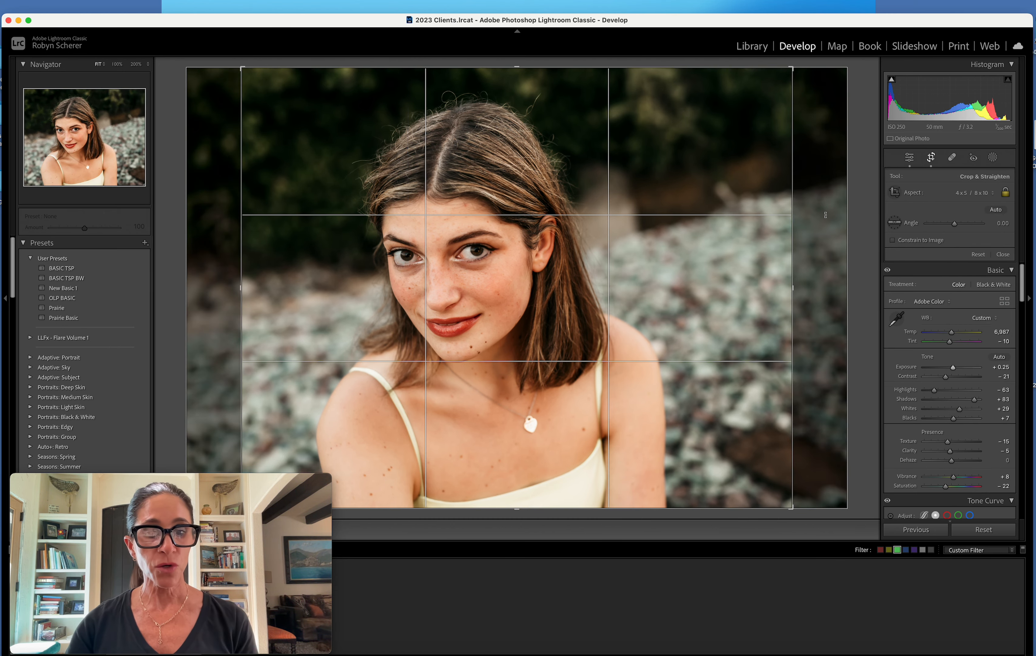
Cycle through the crop guide overlays, including diagonal, thirds, golden spiral and triangle, to compare compositions
key(alt)
key(o)
key(o)
key(o)
key(o)
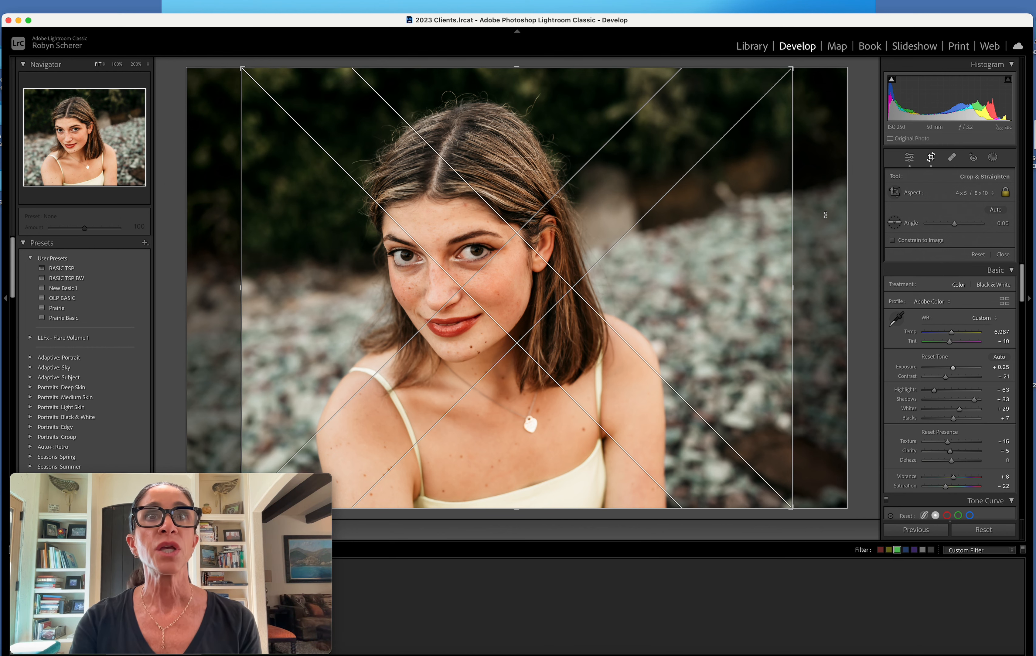
key(o)
key(o)
key(o)
key(o)
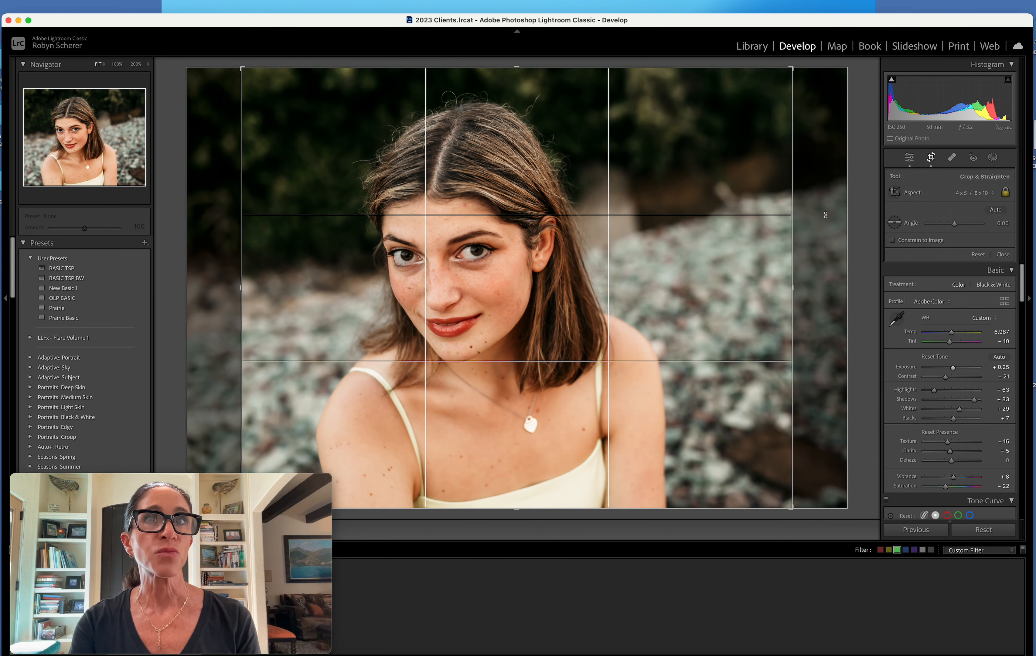
key(o)
key(o)
key(o)
key(o)
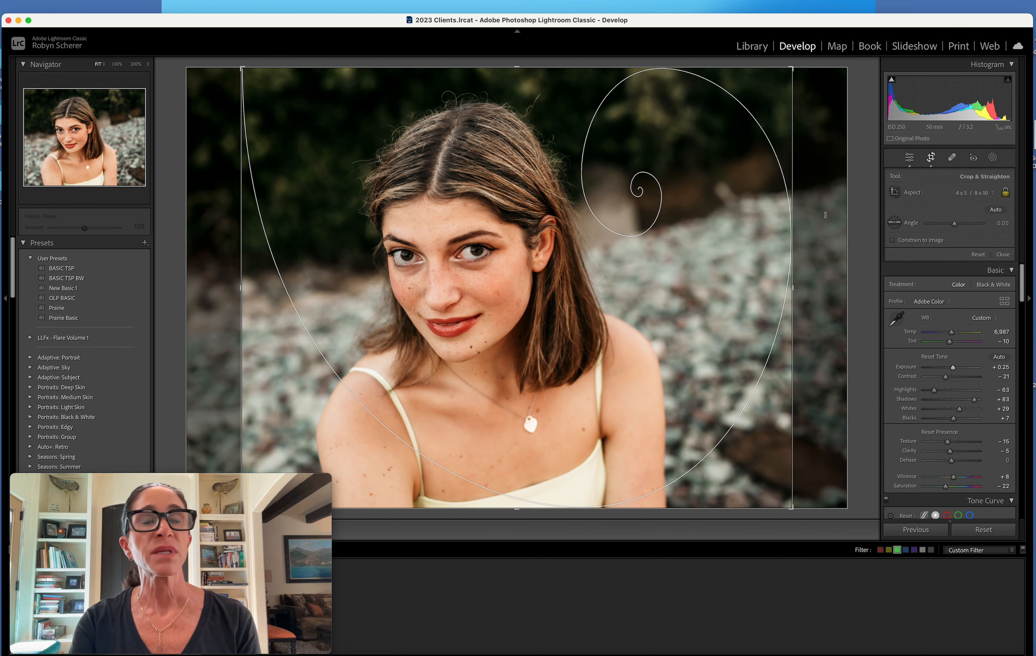
key(o)
key(o)
key(o)
key(o)
key(o)
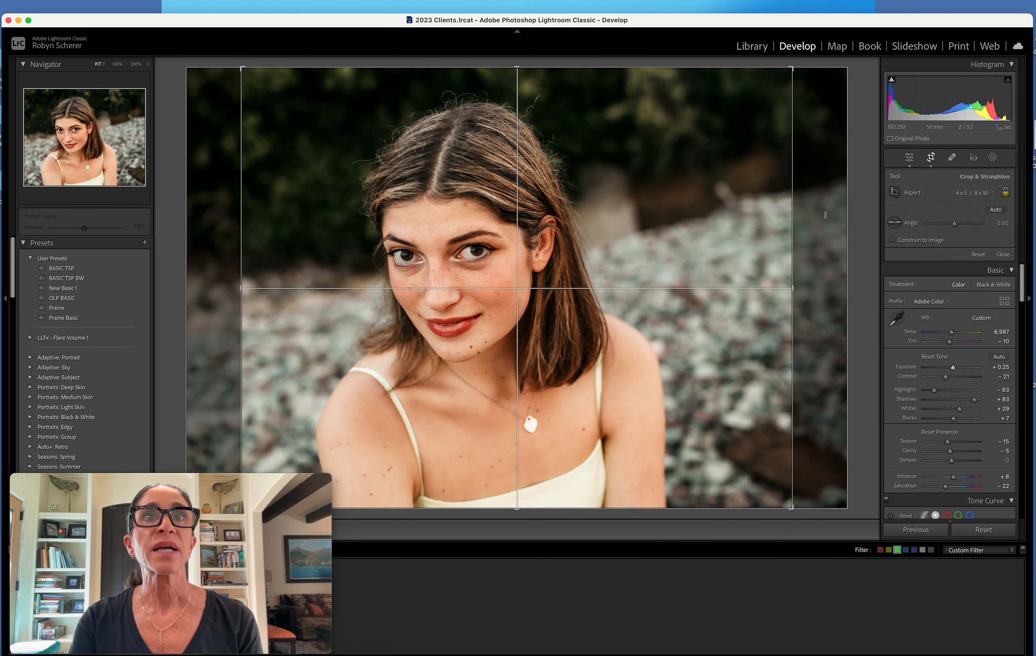
key(o)
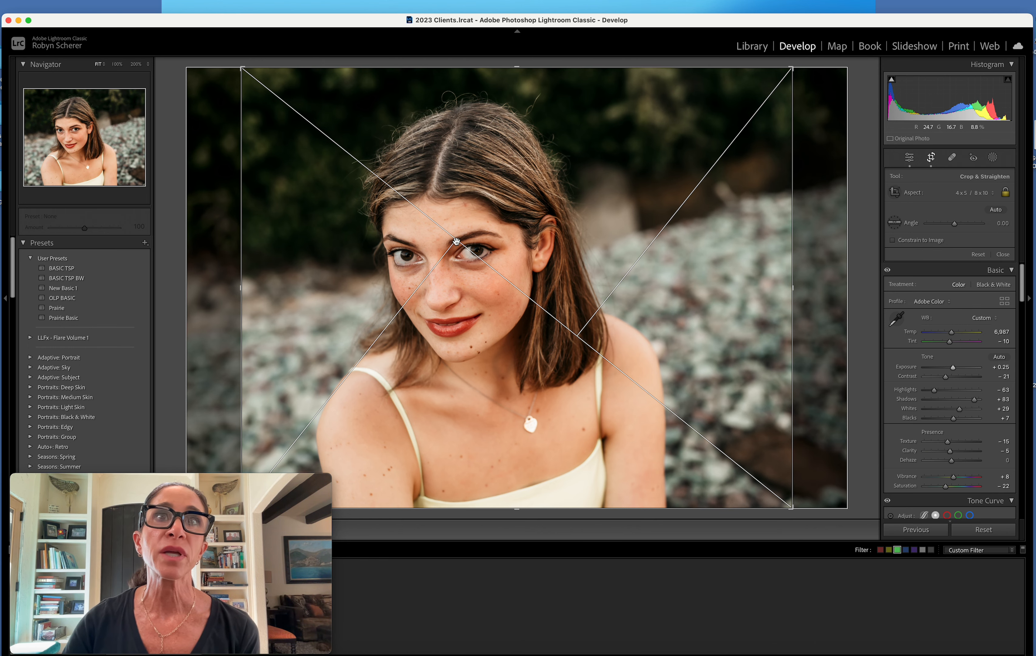
Reposition and tighten the crop so the woman's head sits near the upper edge of the frame, and apply it
drag(458, 241, 538, 132)
drag(547, 73, 546, 85)
key(Return)
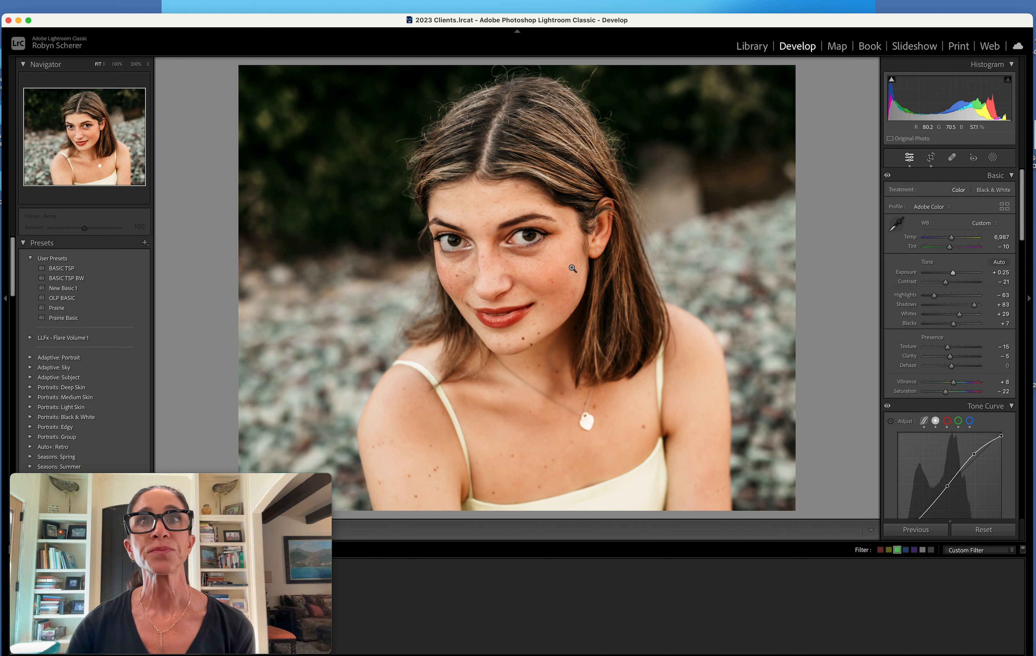
Brush a new mask with the Skin Texture preset over the woman's skin and switch its preset to Skin smooth Nic
click(993, 157)
click(906, 249)
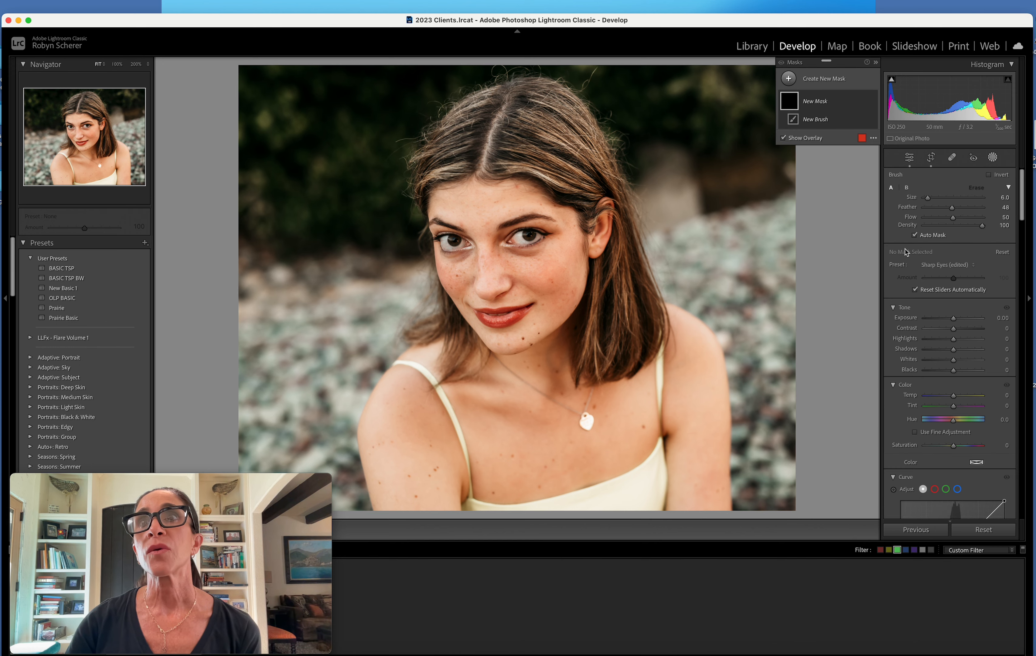
click(940, 265)
scroll(940, 265, down, 15)
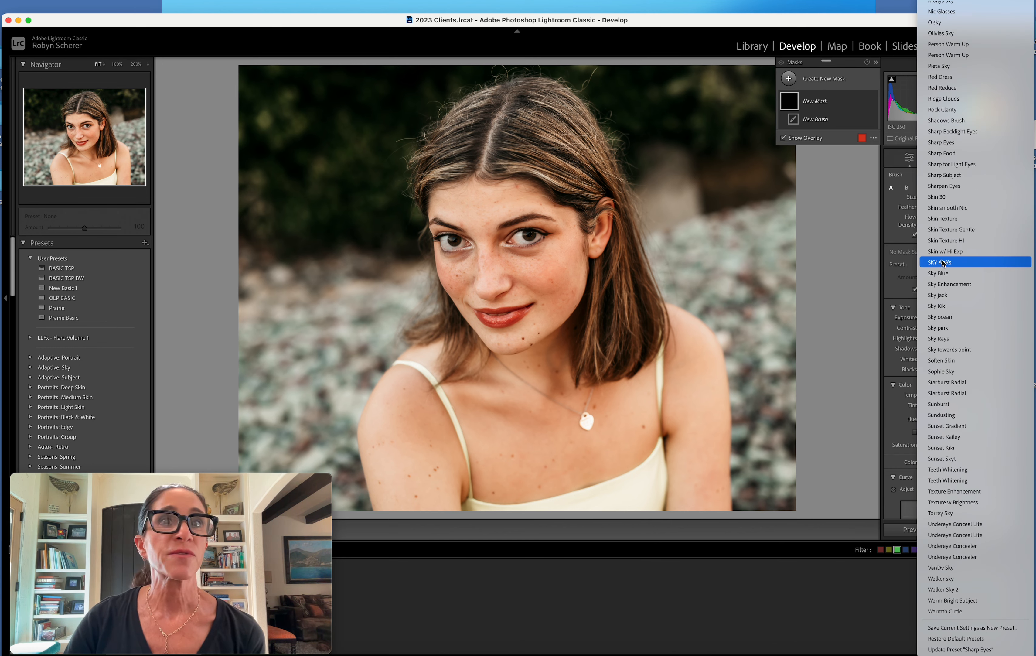
click(953, 222)
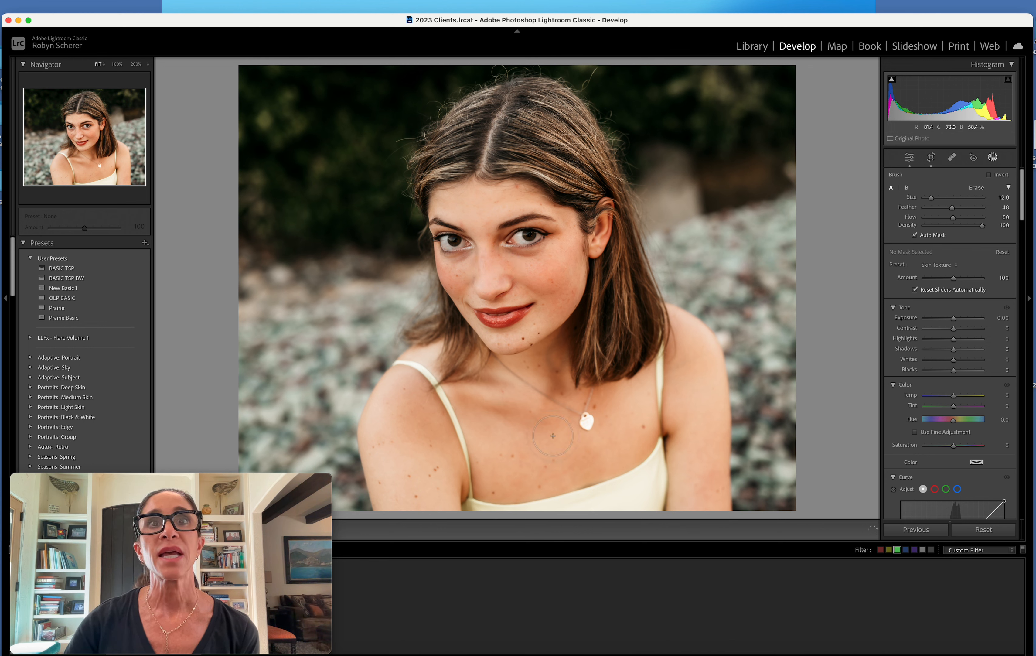
drag(419, 475, 420, 473)
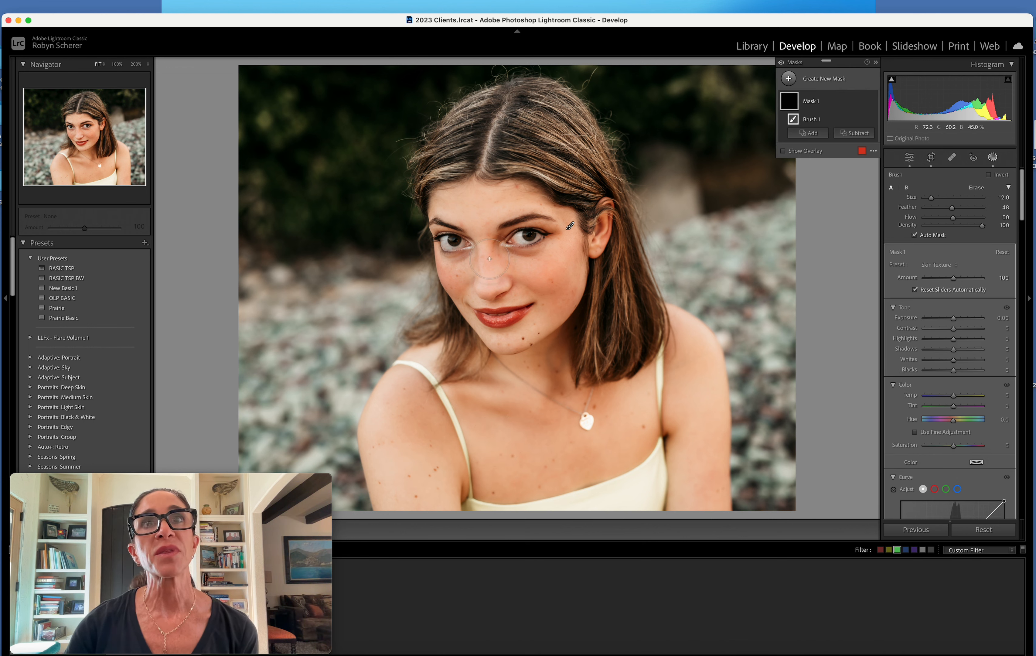
click(936, 265)
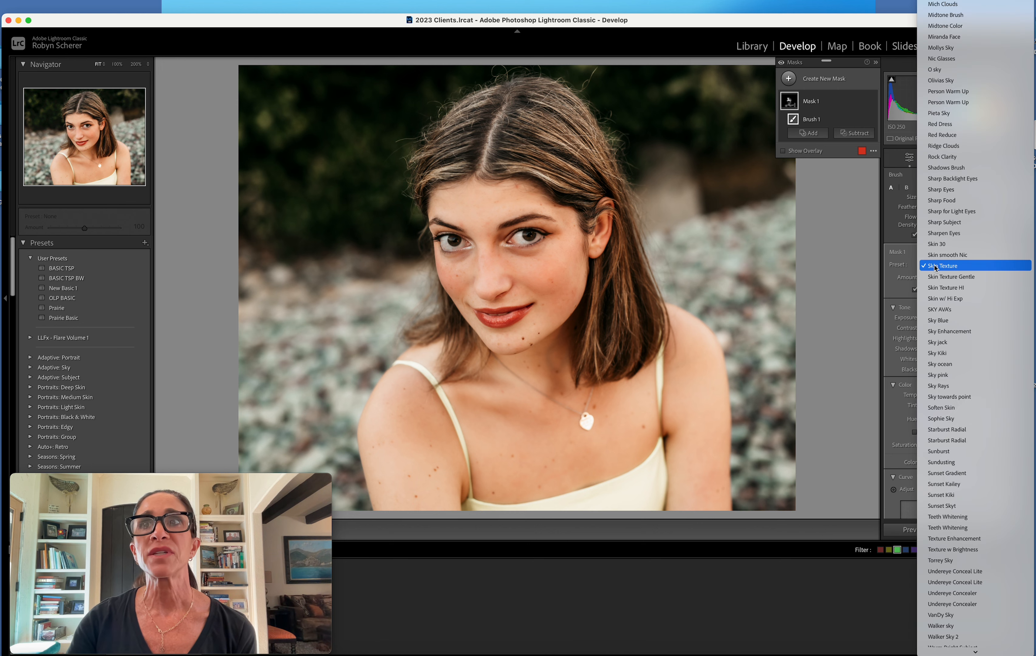
click(938, 256)
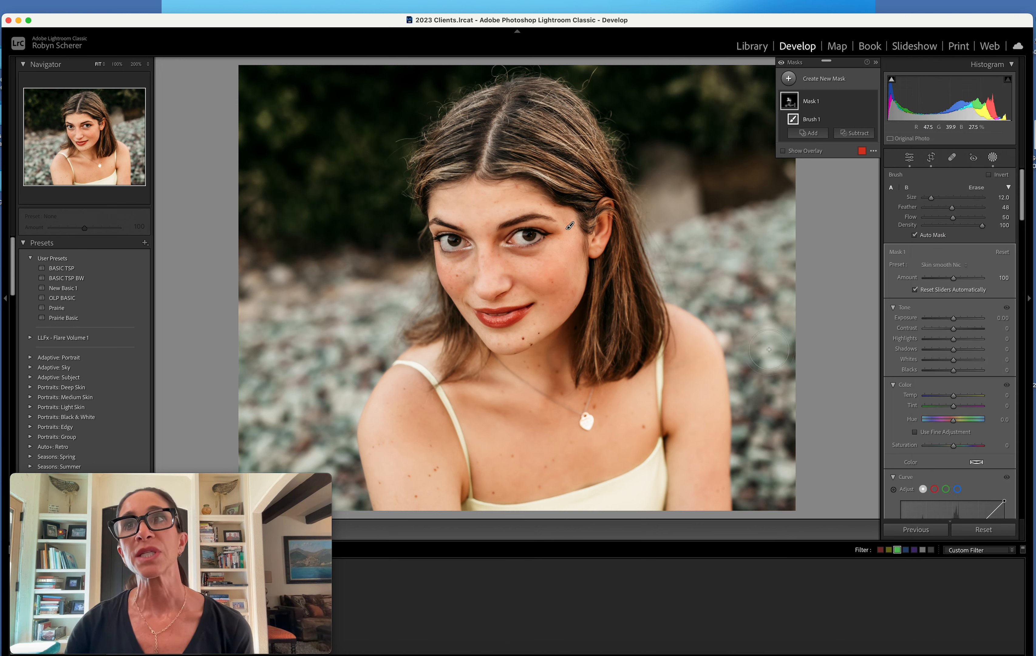
Add a new brush mask with the Sharp Eyes preset and paint it over both of the woman's eyes
click(829, 79)
click(834, 157)
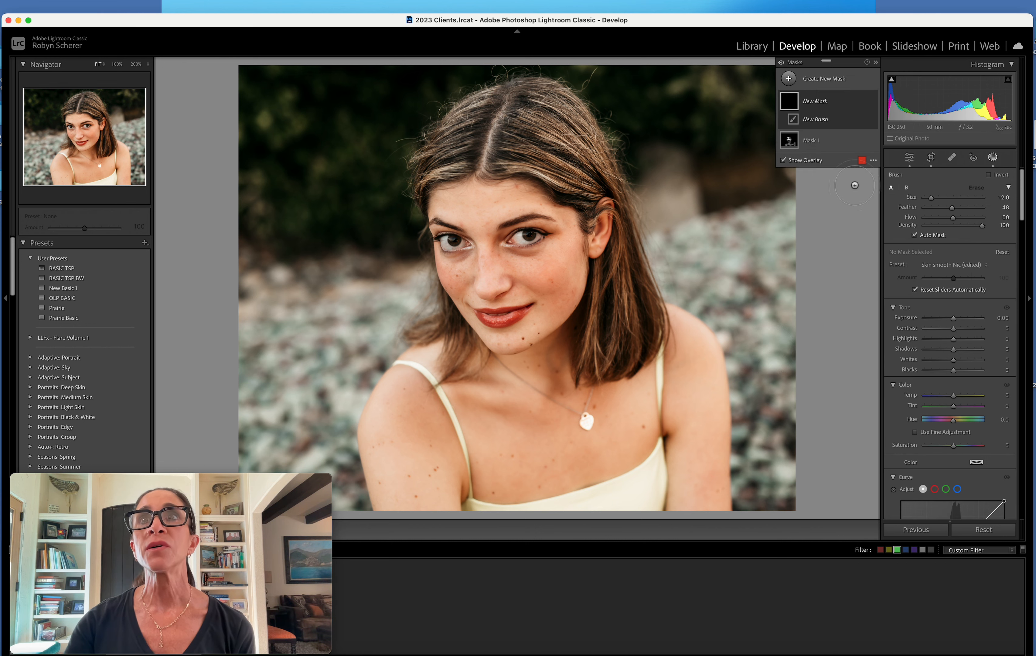
click(951, 265)
scroll(950, 266, down, 10)
click(968, 148)
drag(539, 238, 463, 246)
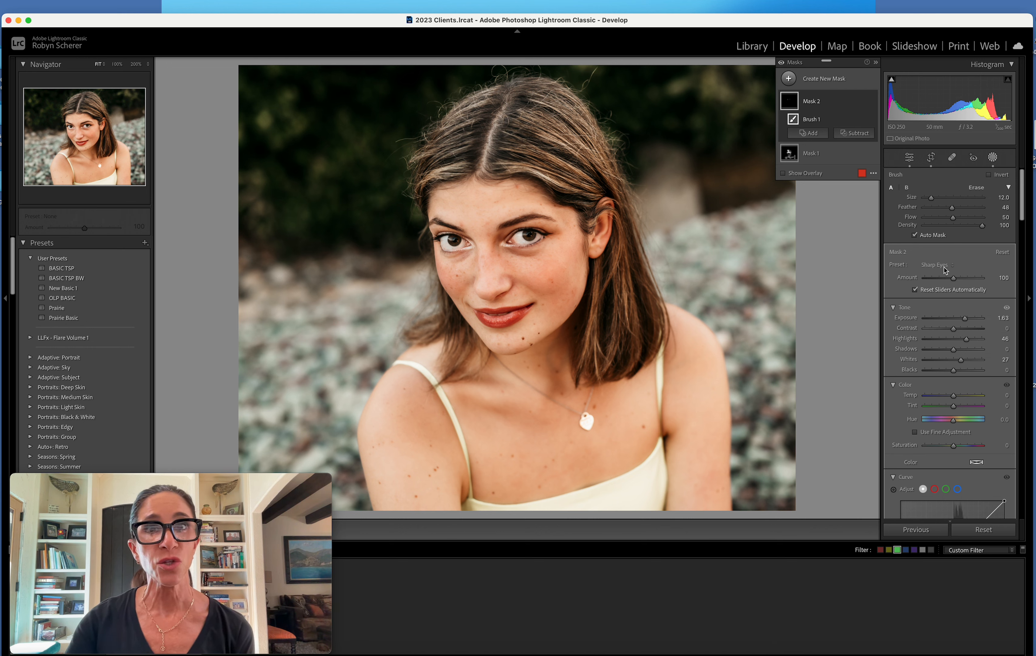
Set the eye mask's exposure to 1.03 and leave masking
click(1003, 319)
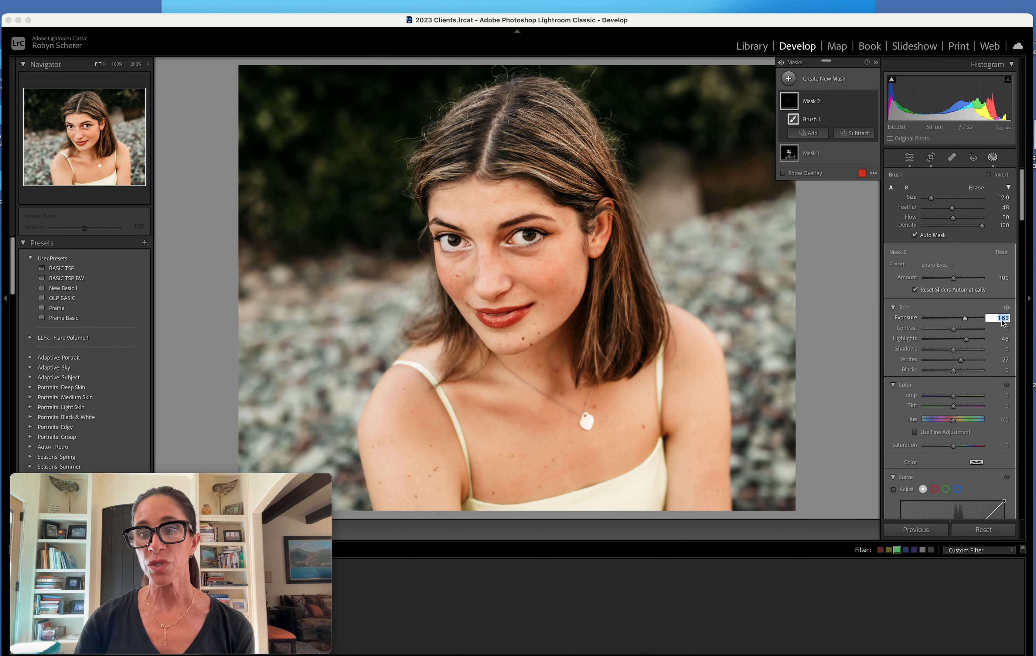
text(1.03)
key(Return)
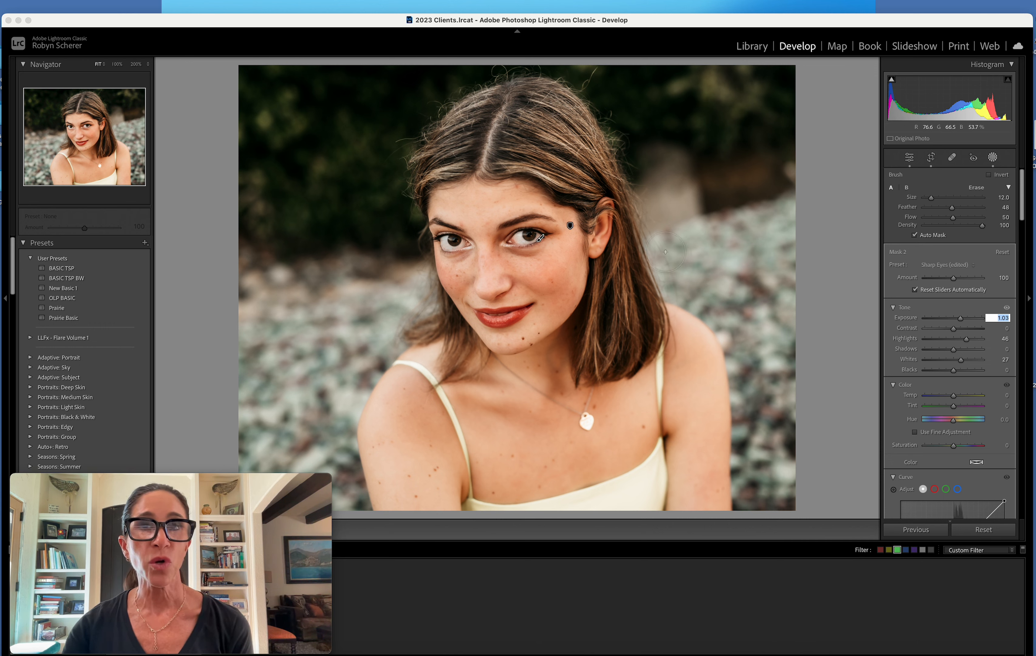
click(994, 158)
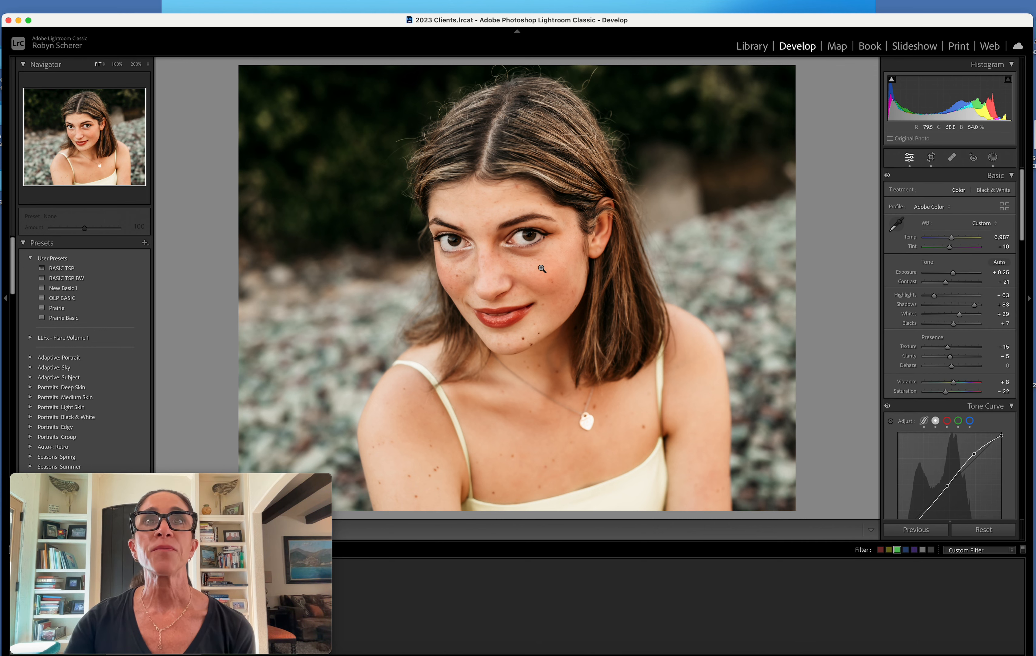
Heal the small spot on the cheek below the woman's eye and, at size 32, the blemish by the inner end of the other eyebrow
click(497, 256)
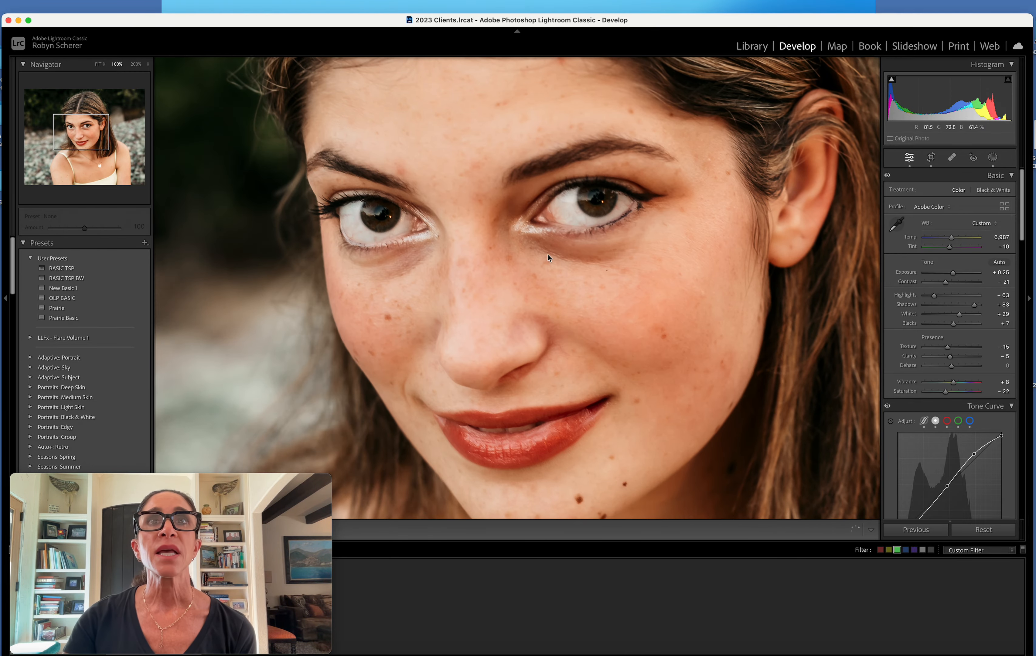
click(952, 157)
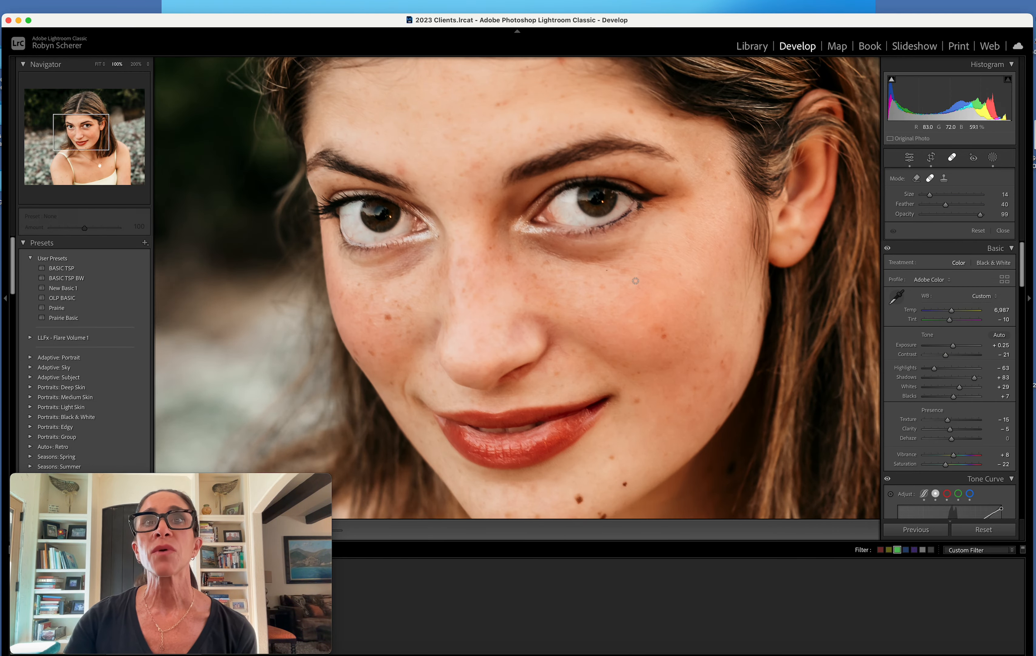
click(605, 271)
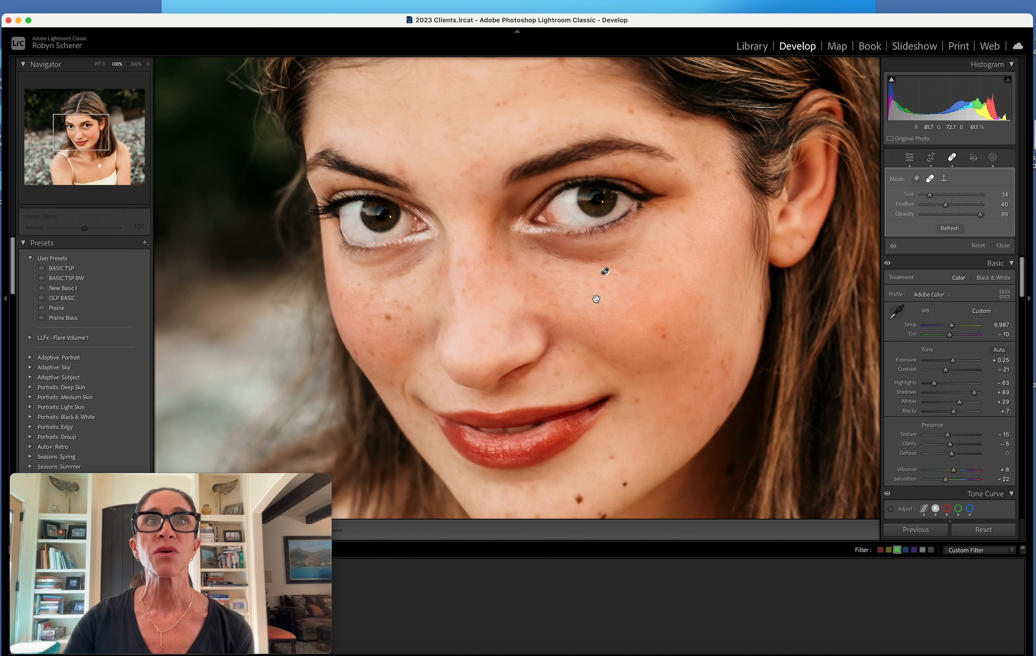
scroll(403, 170, up, 5)
click(402, 169)
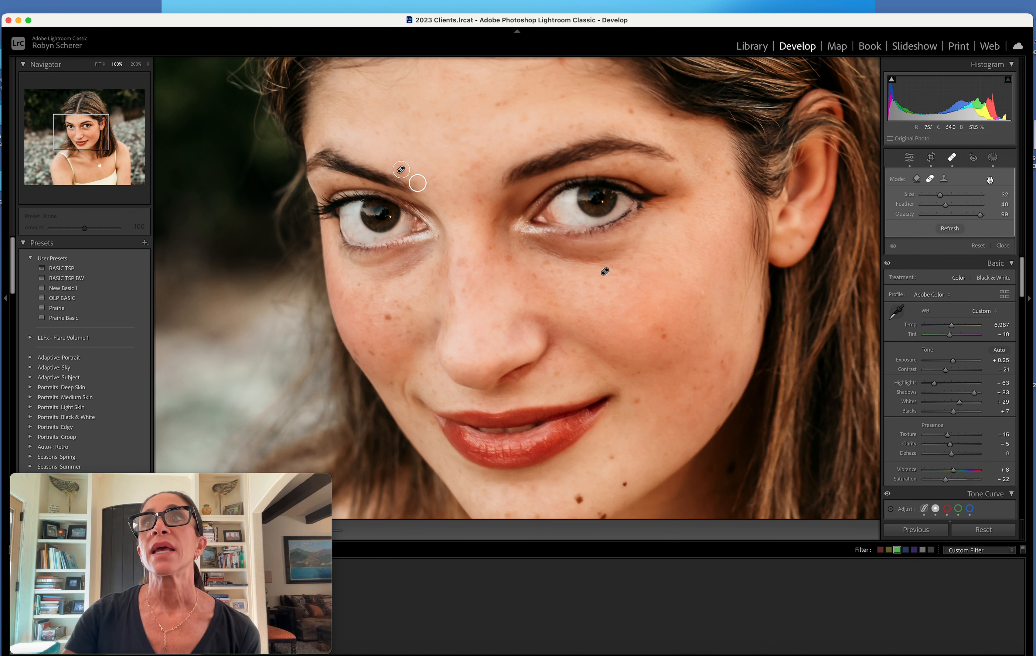
click(1003, 246)
Heal the blemish on the forehead near the hairline, sampling from clean skin close beside it
scroll(559, 120, up, 3)
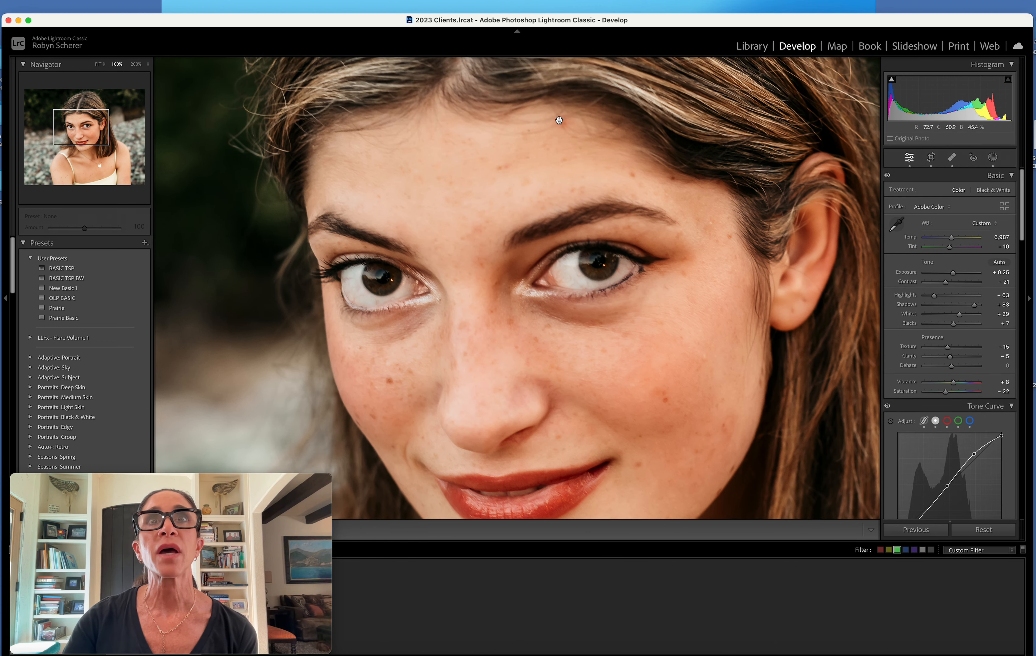
click(953, 157)
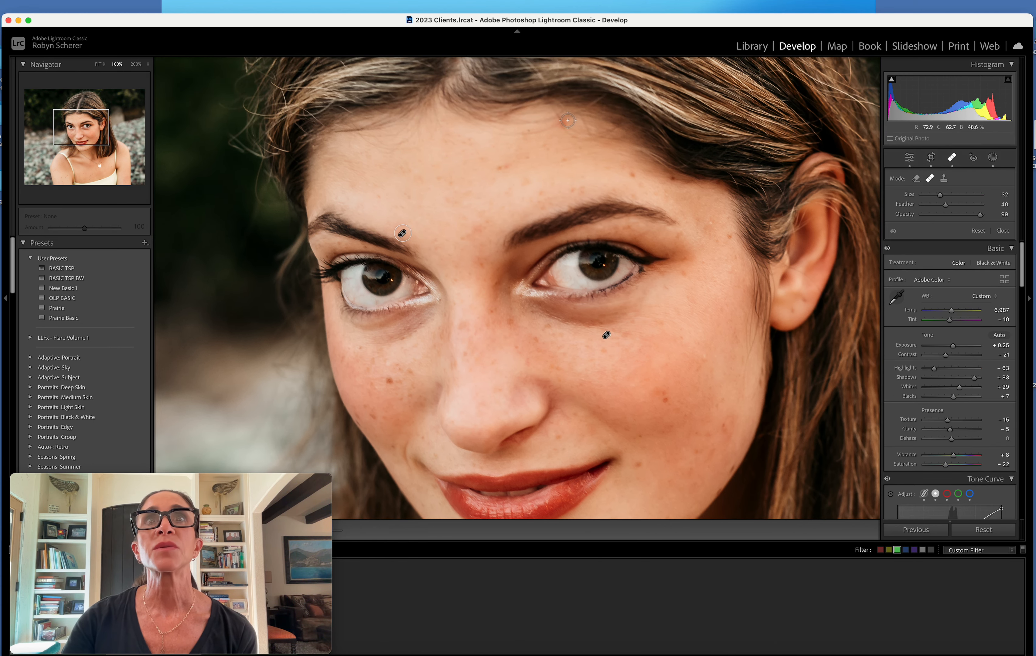
click(565, 120)
drag(591, 143, 582, 131)
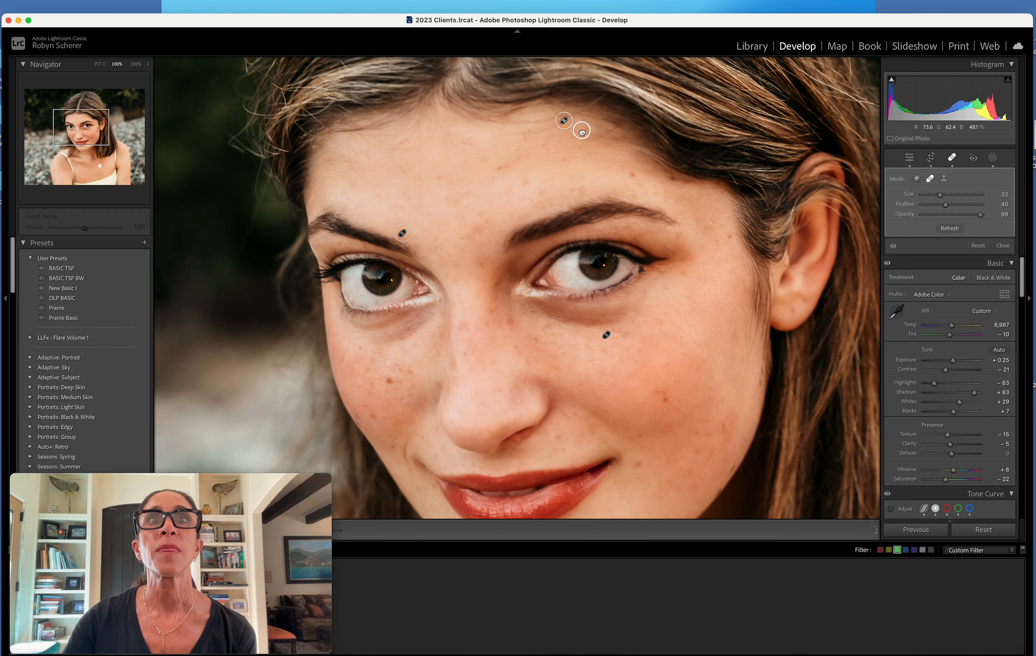
key(q)
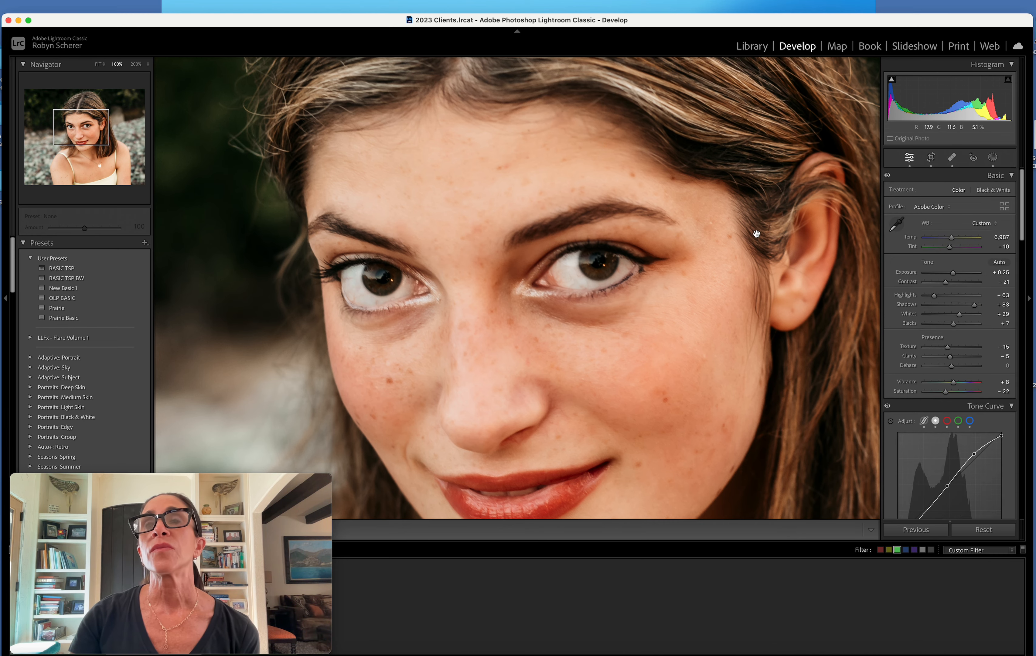
click(757, 234)
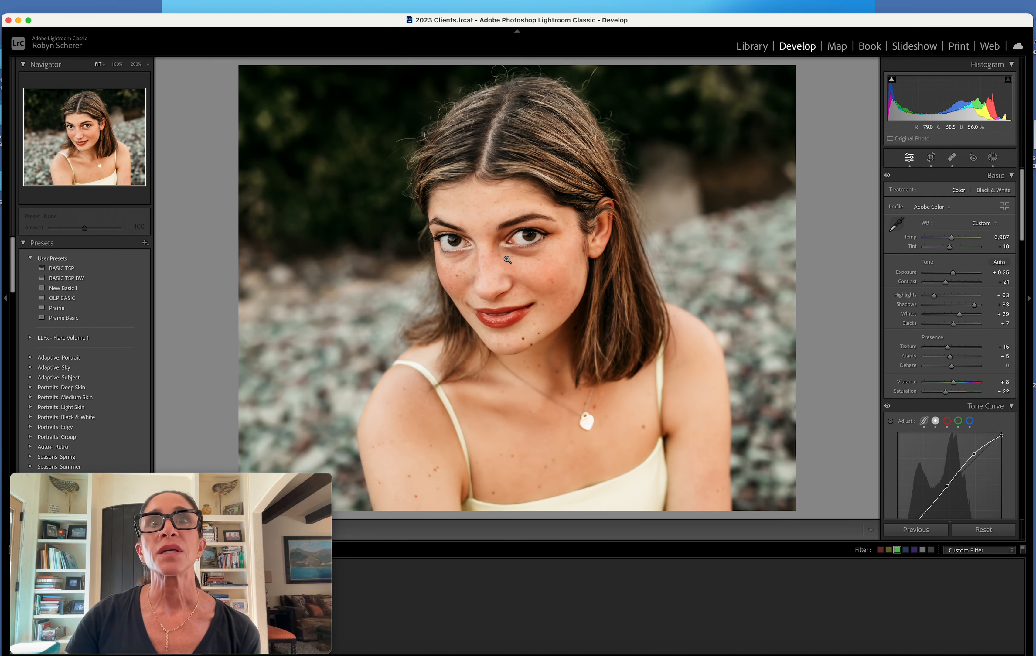
Add a new brush mask with the Skin Texture preset and paint it over the skin under both eyes
click(508, 260)
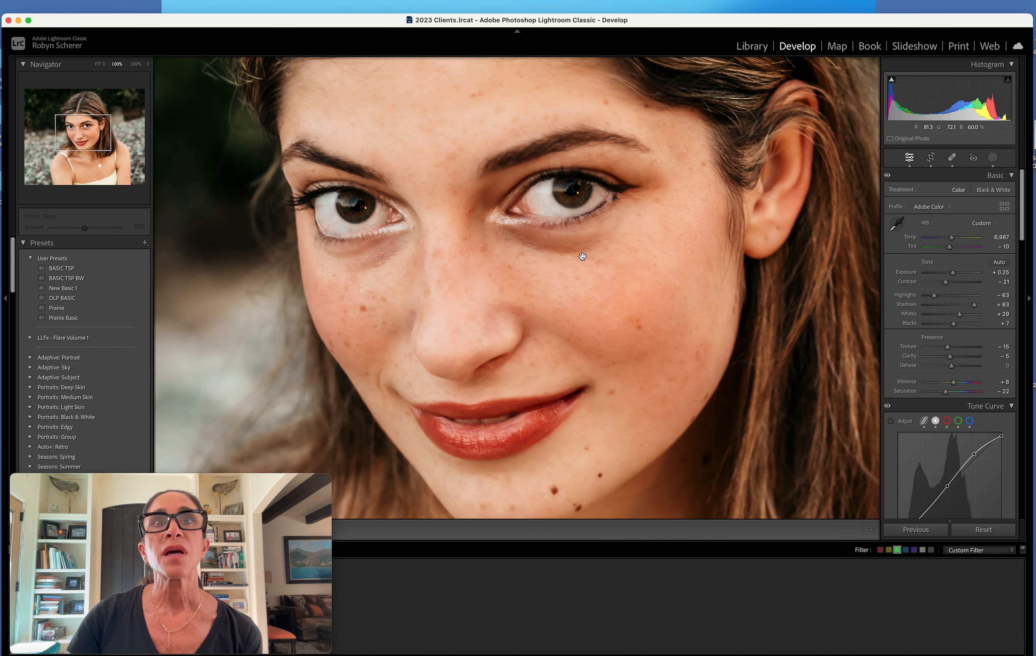
click(994, 158)
click(821, 80)
click(835, 170)
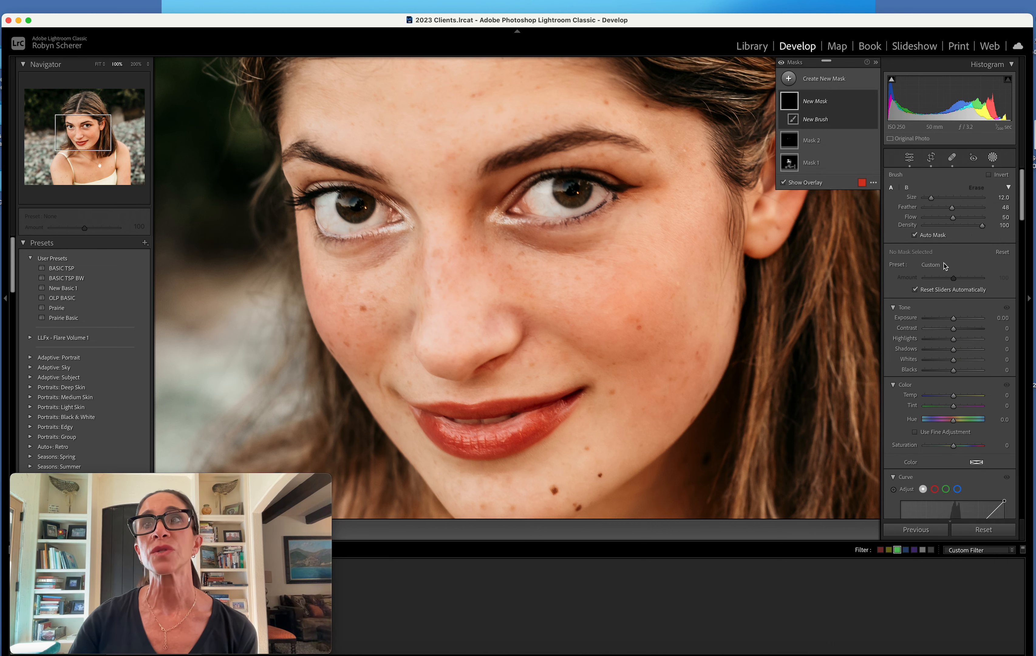
click(945, 265)
scroll(945, 256, down, 10)
click(944, 234)
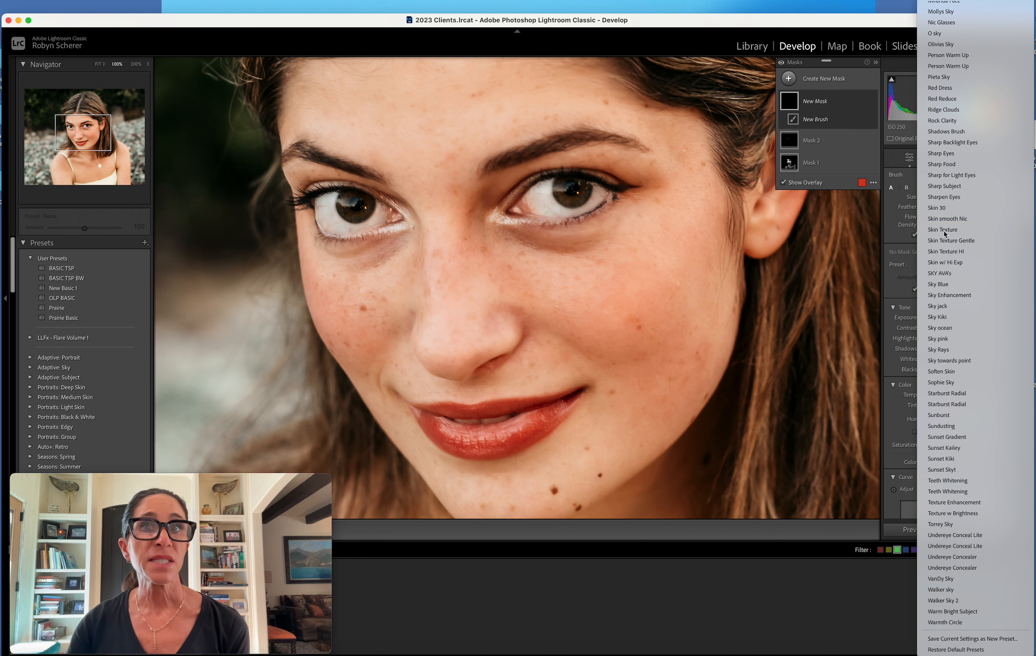
mouse_move(532, 242)
mouse_down()
mouse_move(501, 222)
mouse_move(604, 256)
mouse_up()
mouse_move(415, 234)
mouse_down()
mouse_move(347, 268)
mouse_move(314, 263)
mouse_move(383, 272)
mouse_move(420, 260)
mouse_up()
Set the under-eye mask's exposure to 0.30 and leave masking
click(1002, 318)
text(0.3)
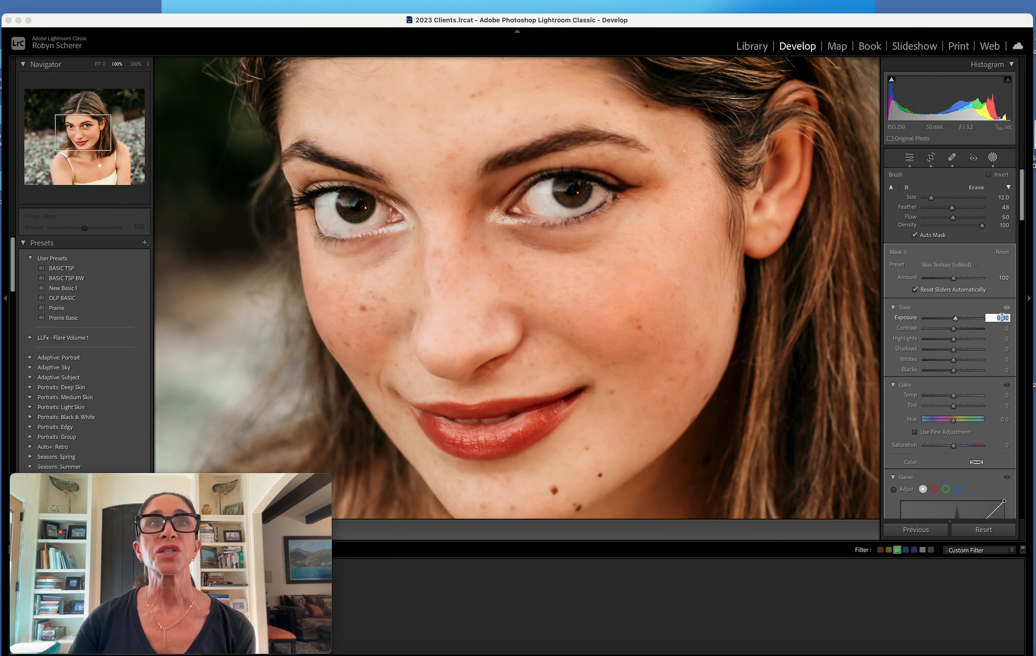
key(Return)
key(k)
click(841, 256)
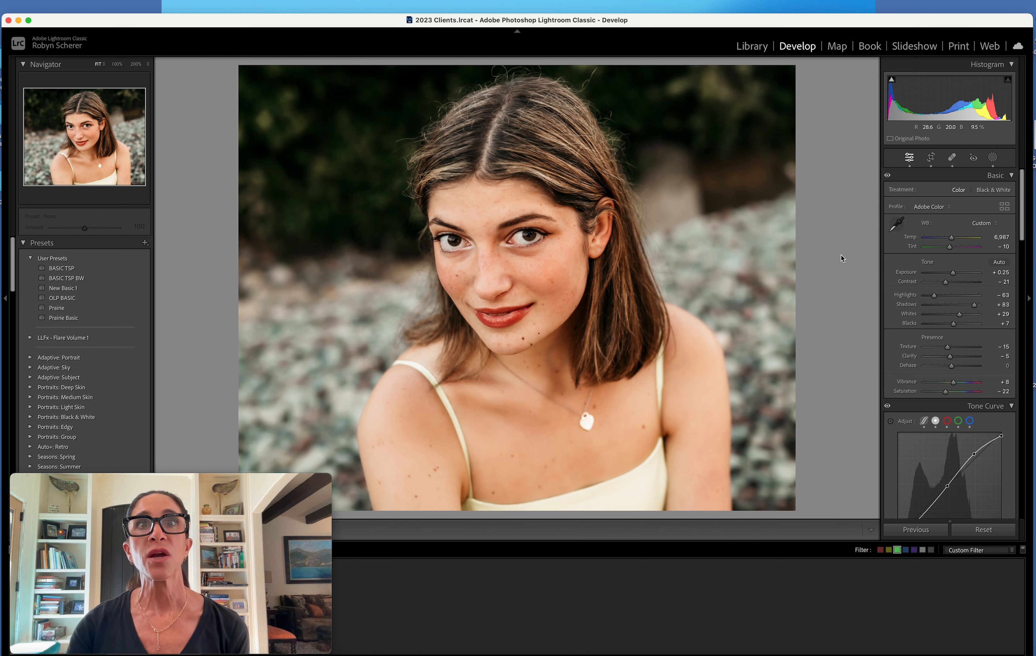
Compare the edited portrait with its unedited version using the before and after views
key(backslash)
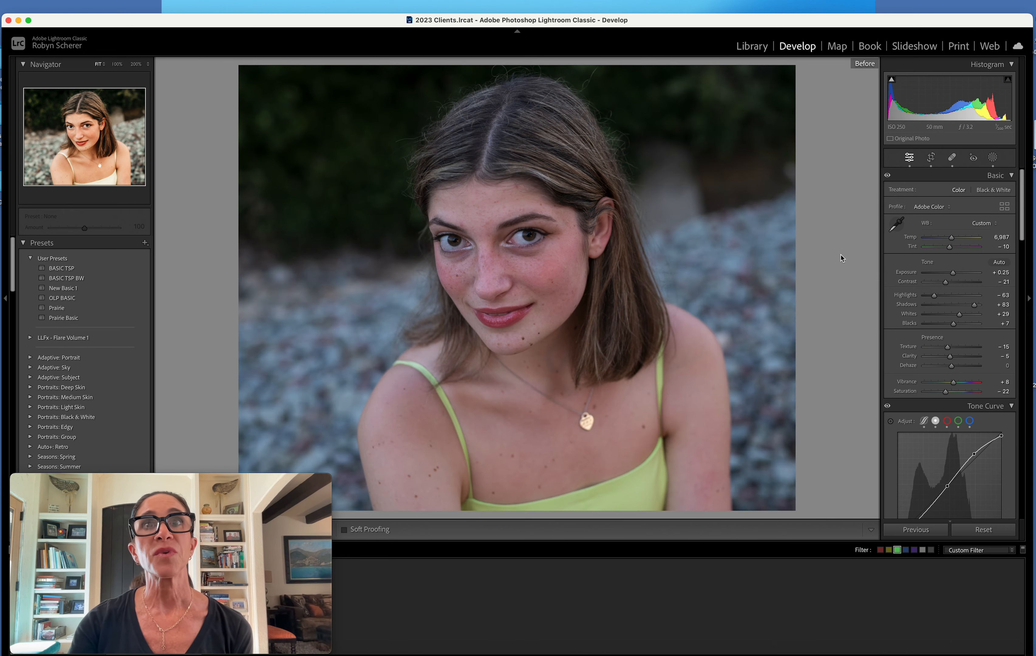
key(backslash)
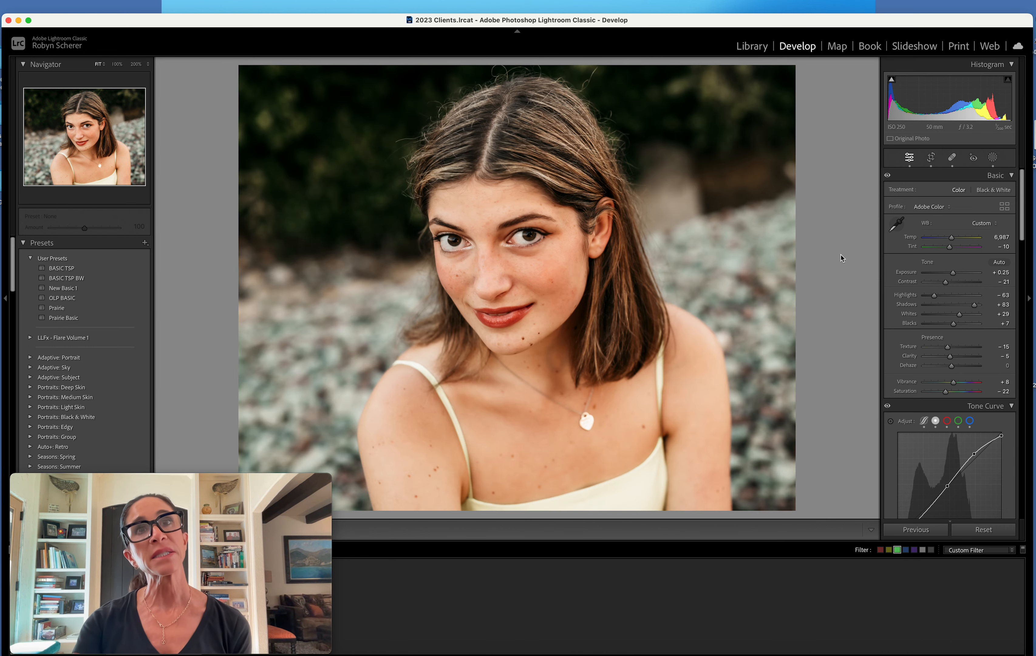
key(backslash)
key(backslash)
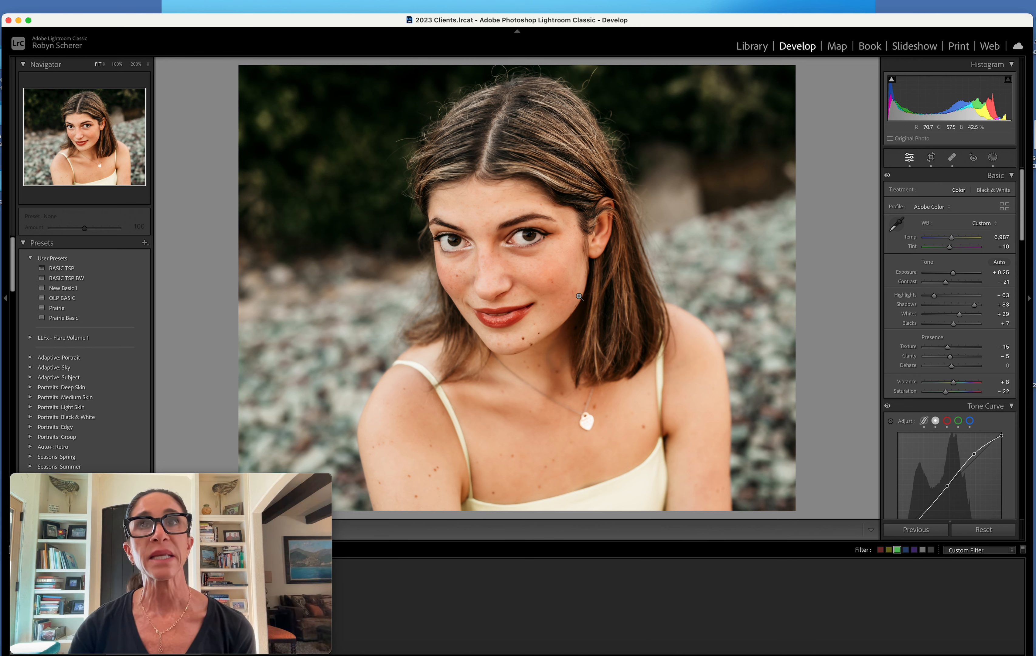
Clone dark background from nearby over the area beside the top of the woman's head, with size 80 and feather 100
click(952, 157)
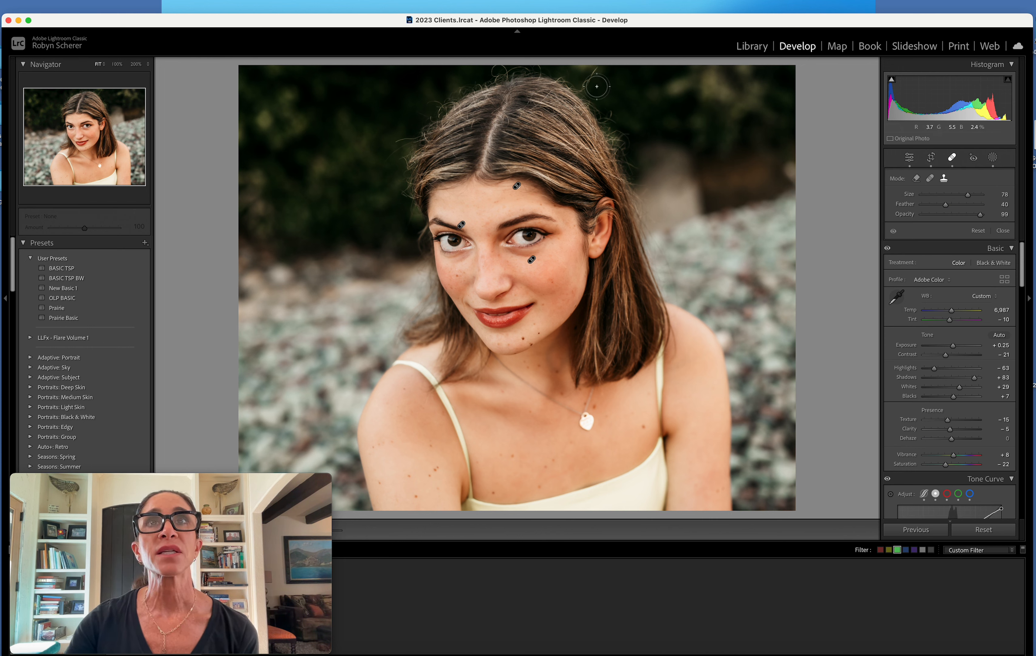
click(591, 79)
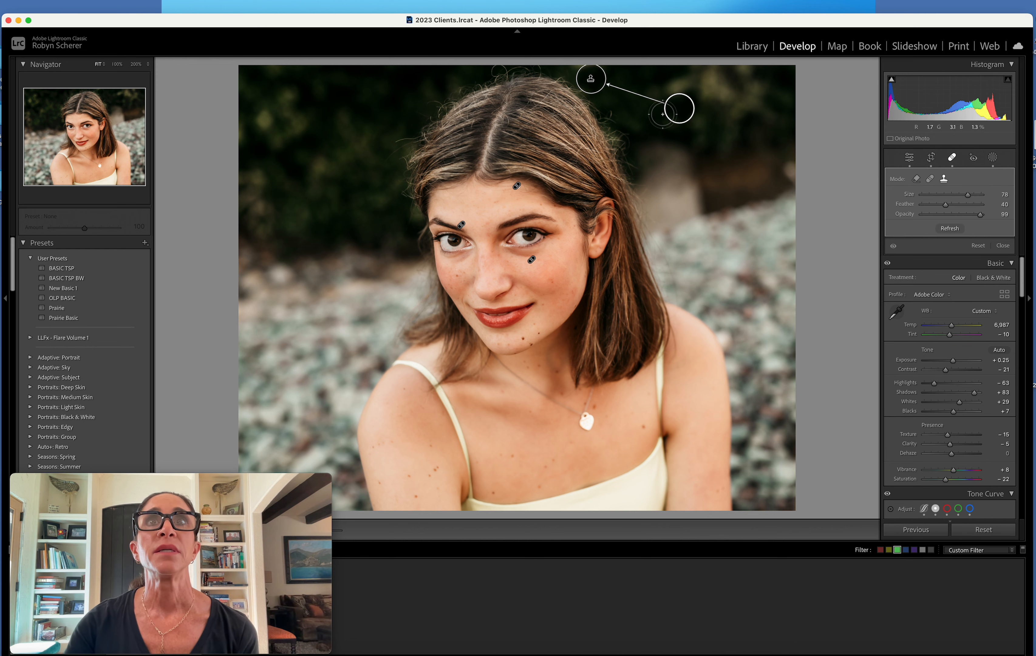
drag(679, 109, 634, 88)
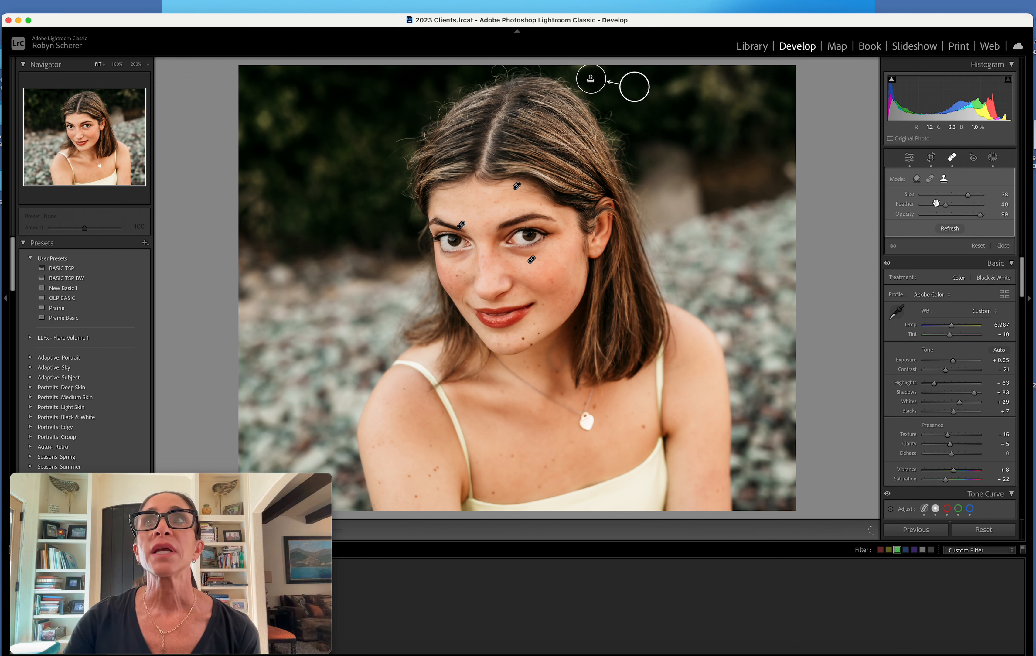
drag(950, 209, 952, 209)
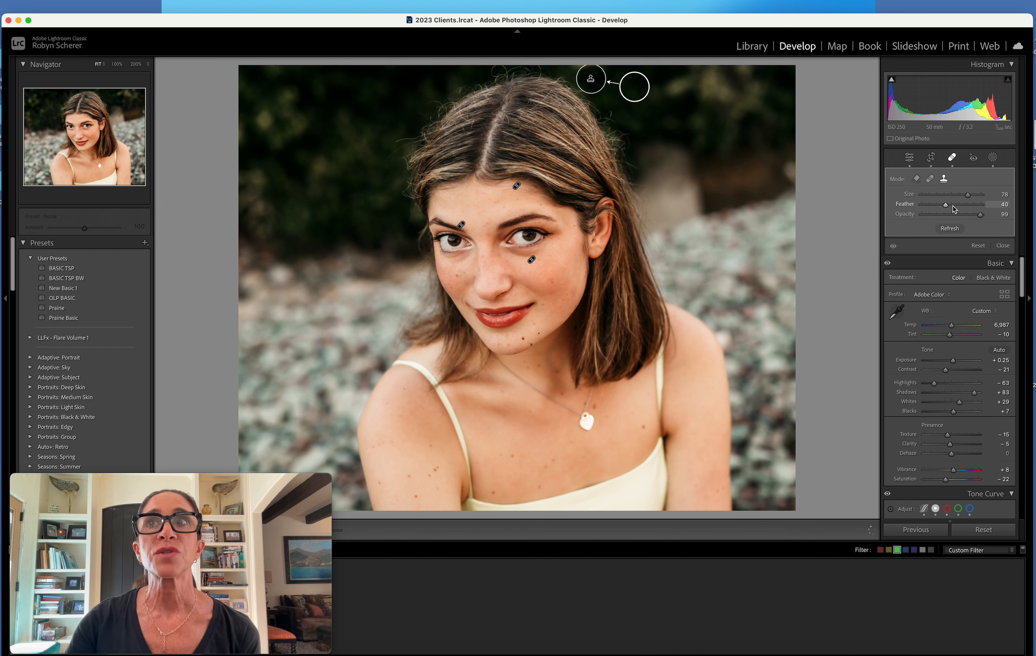
click(987, 208)
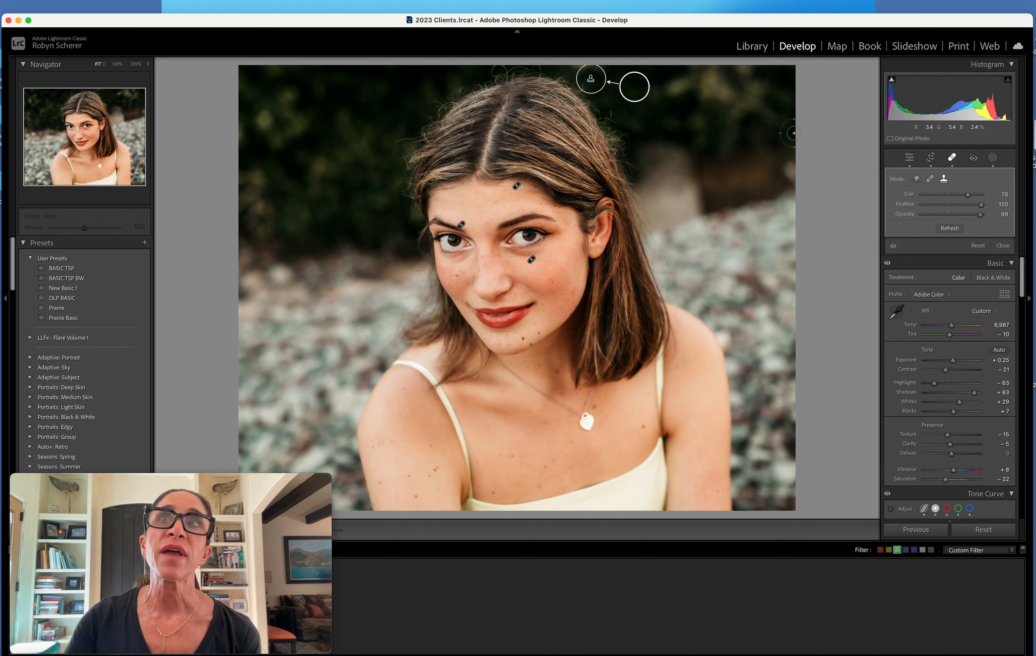
drag(636, 90, 648, 112)
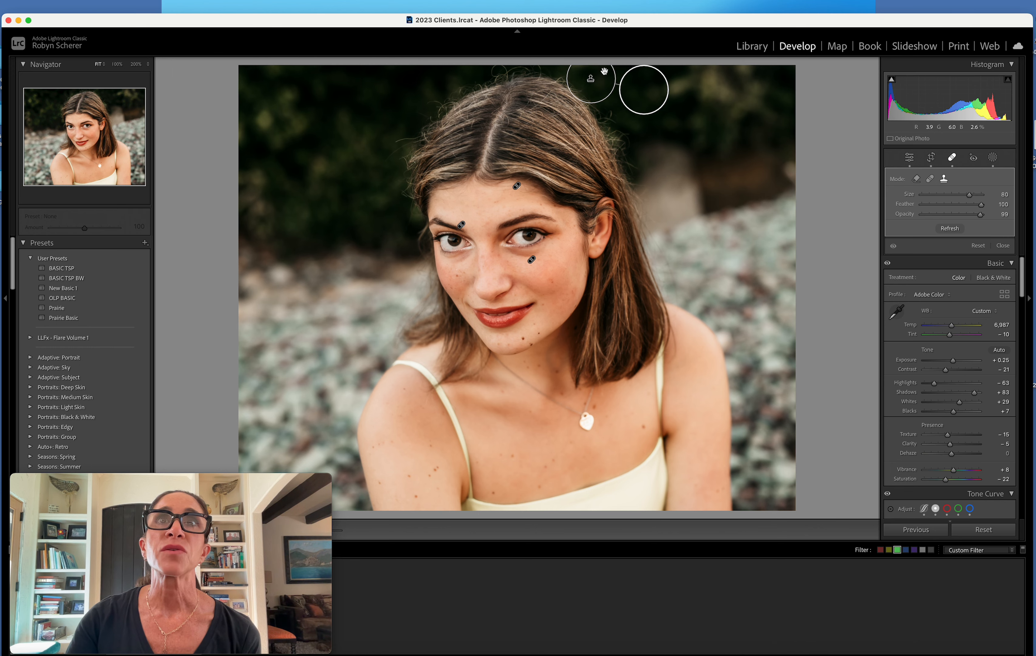
click(1003, 246)
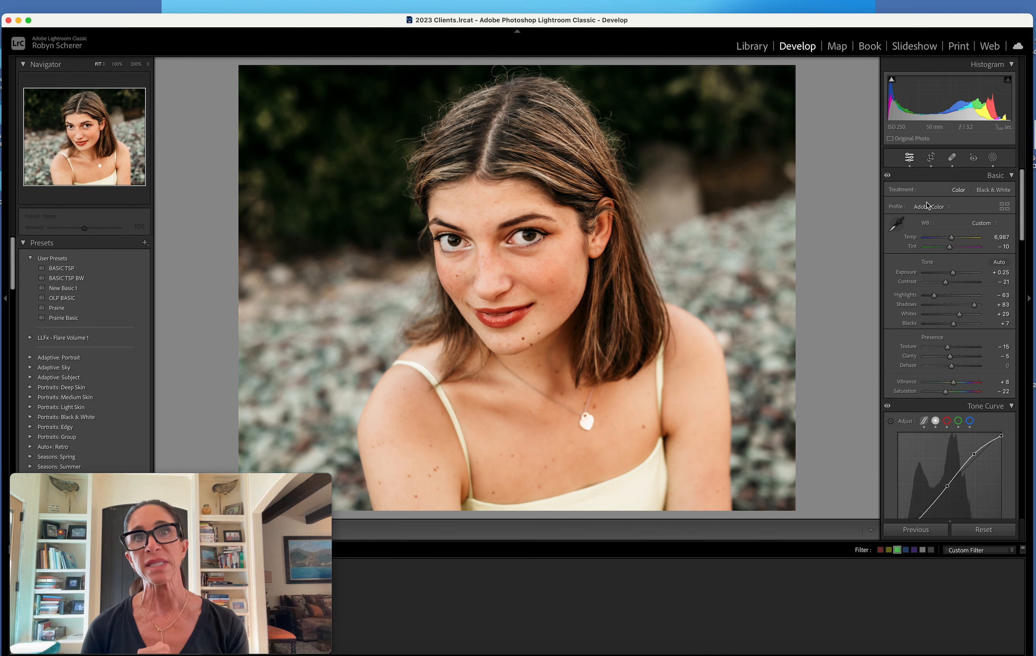
Open the portrait-format photo of the two women in the surf for developing and apply the BASIC TSP preset
click(752, 46)
key(Right)
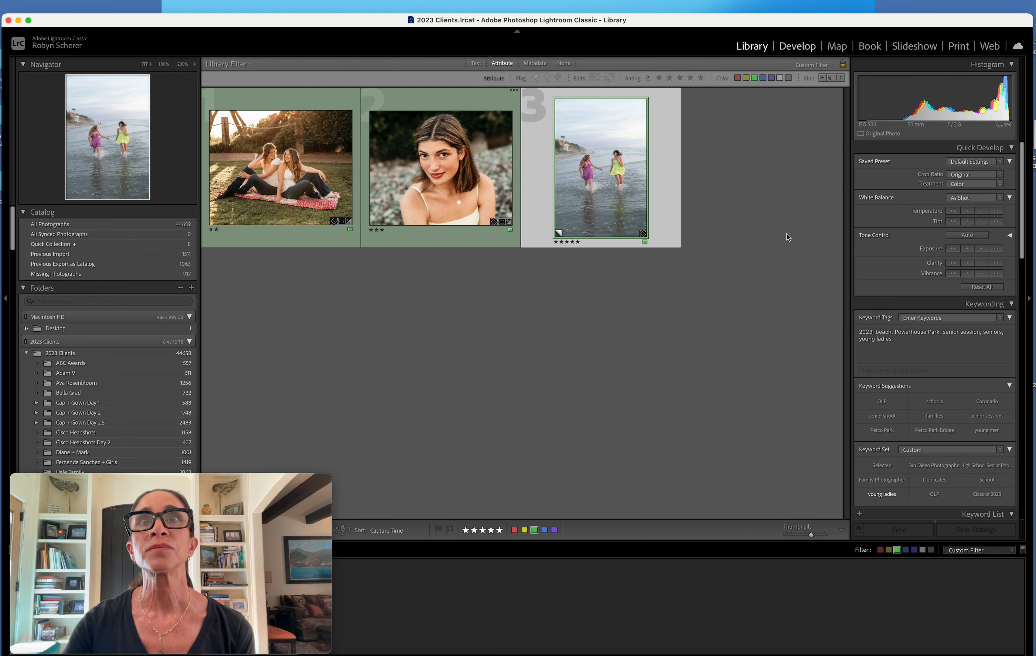
key(d)
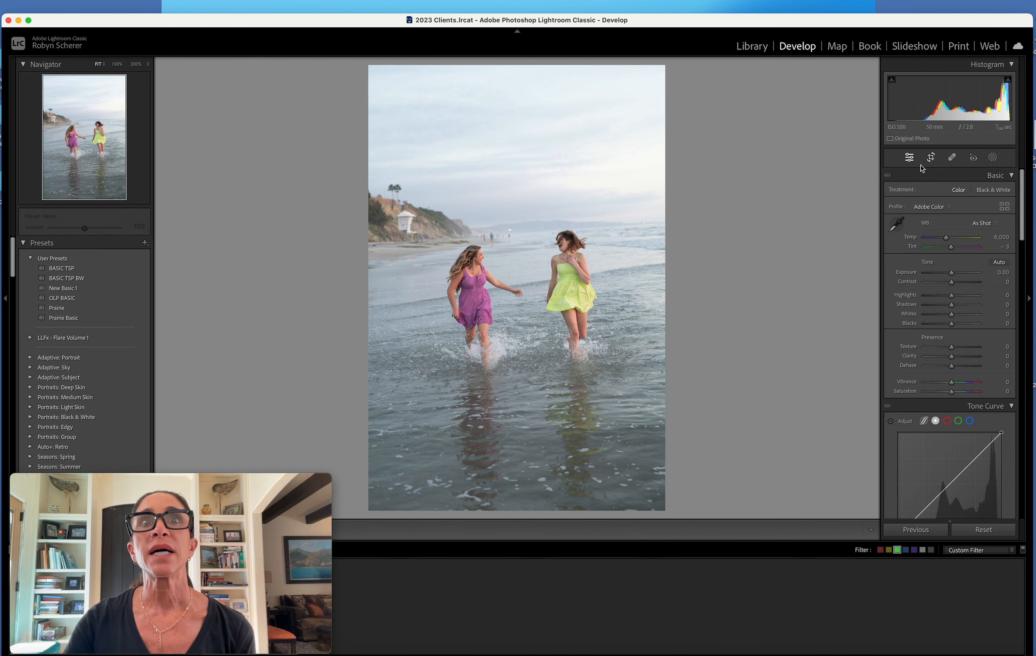
click(121, 270)
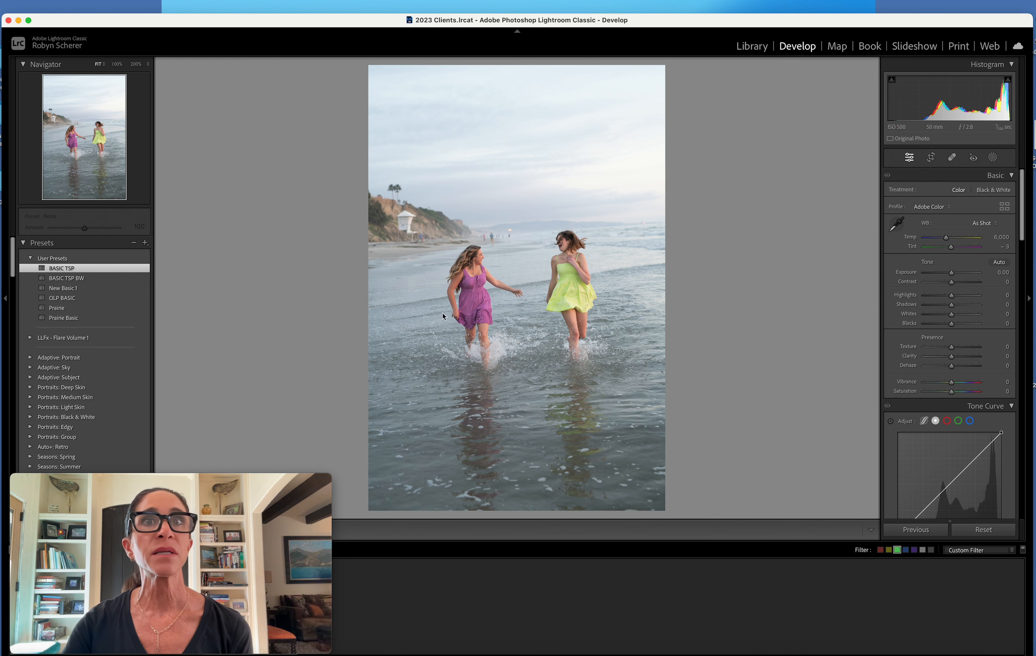
Sample white balance from the white lifeguard tower, warm the temperature to 7,686 and set exposure to −0.65
click(896, 224)
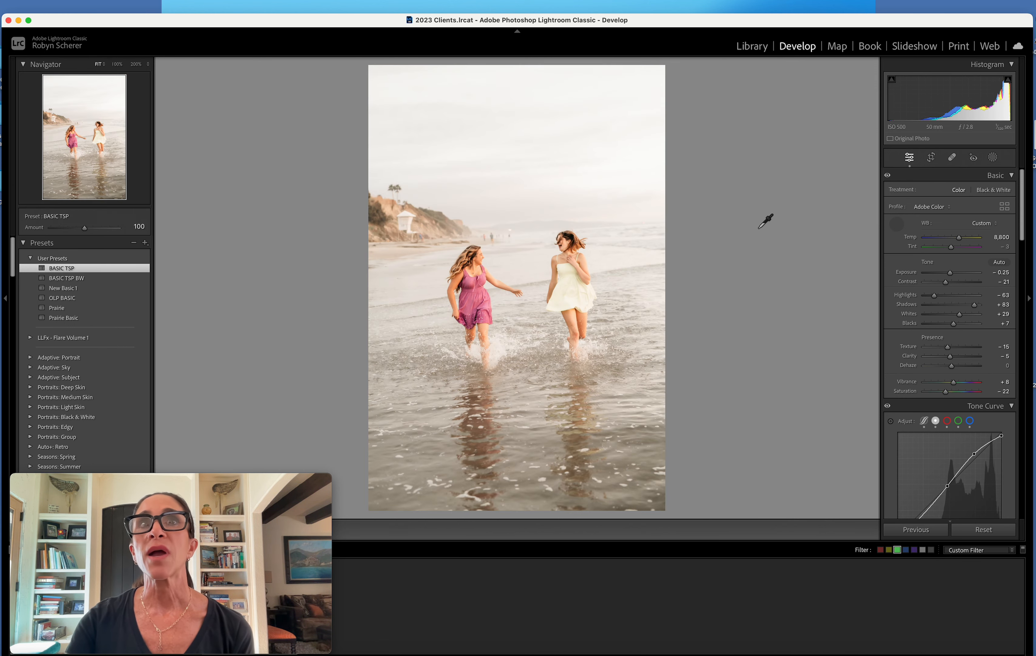
click(409, 219)
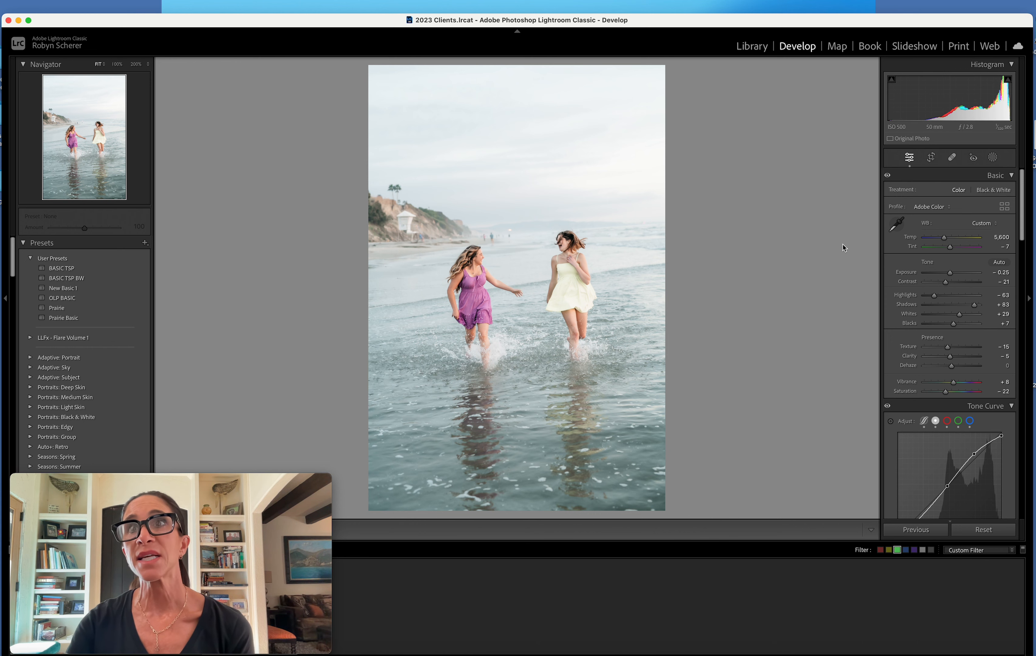
drag(944, 238, 948, 274)
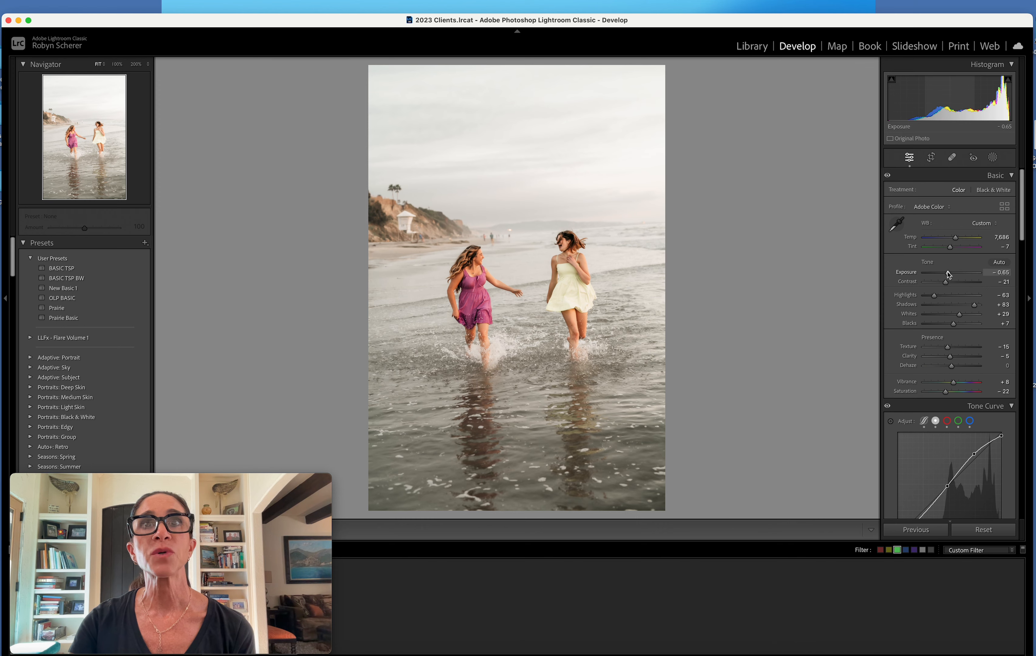
Set the crop aspect ratio to 4 x 5 / 8 x 10 and switch the crop overlay to the rule-of-thirds grid
click(931, 158)
click(979, 193)
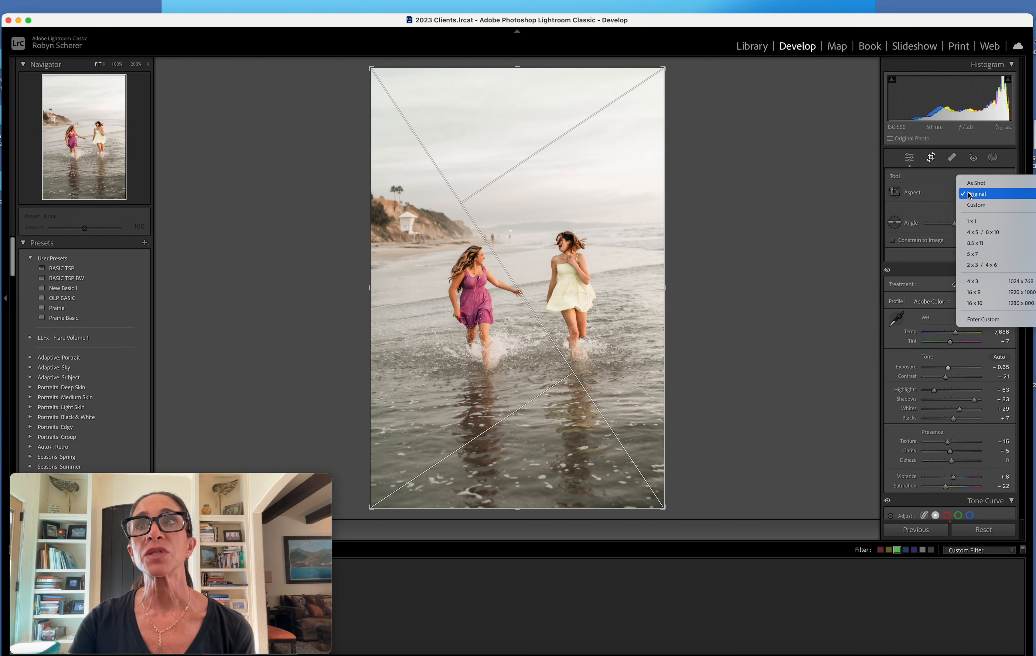
click(983, 232)
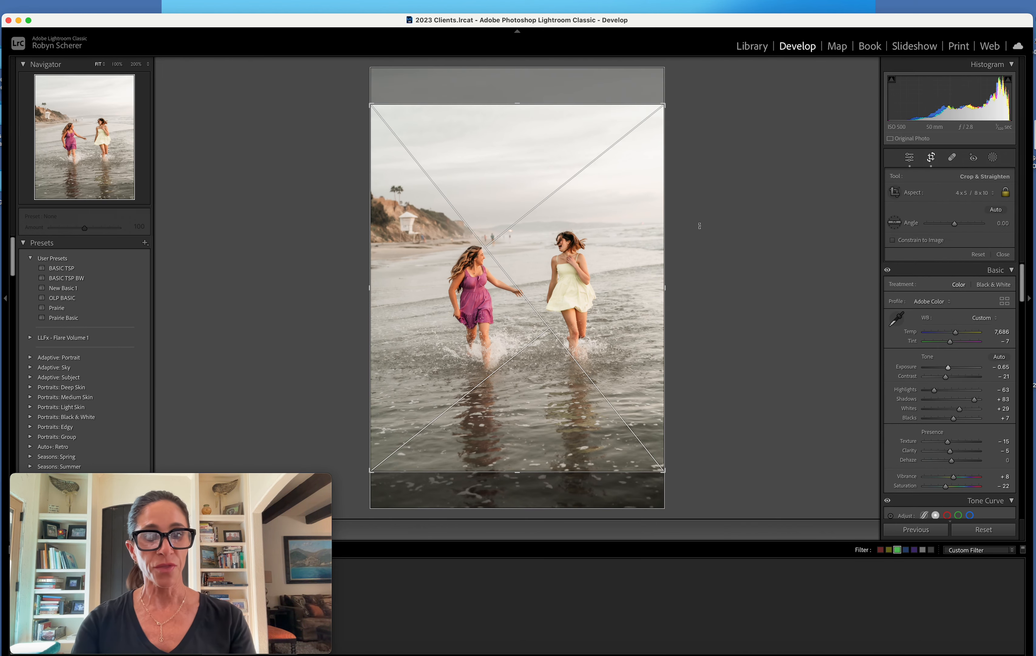
key(o)
key(o)
key(o)
key(o)
key(o)
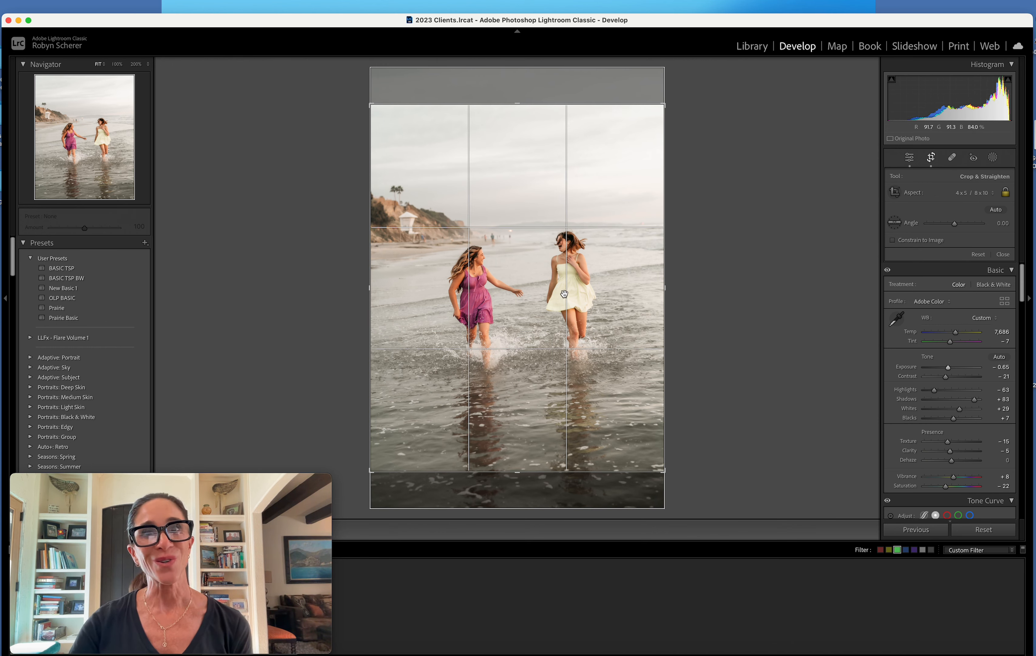
Straighten the horizon with a 2.45 rotation, shift the photo slightly up within the crop frame and apply the crop
mouse_move(712, 249)
mouse_down()
mouse_move(728, 247)
mouse_move(730, 257)
mouse_up()
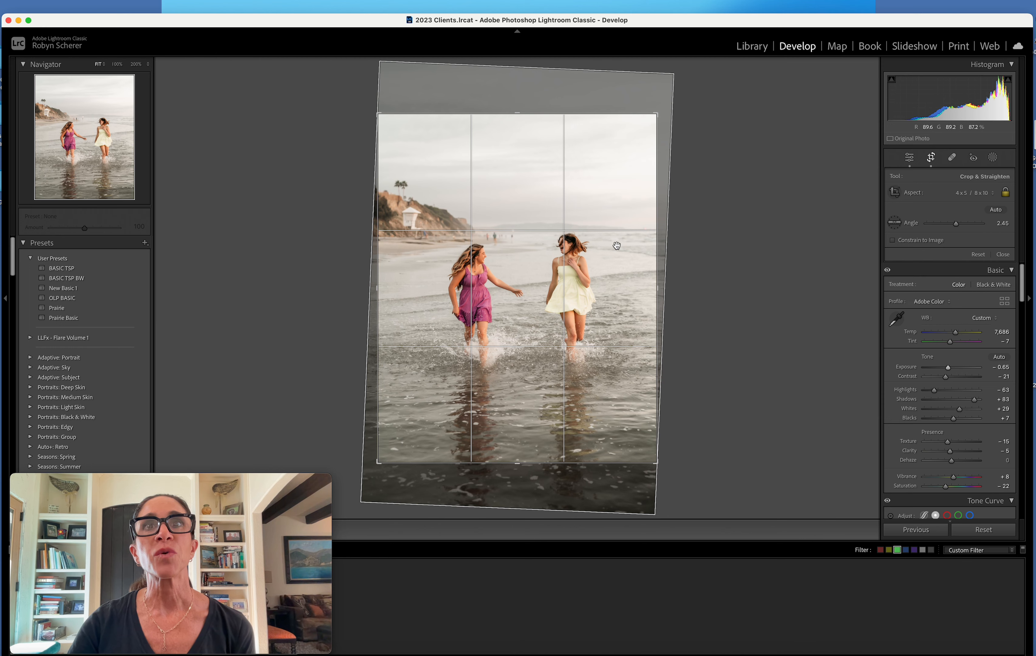
drag(617, 247, 617, 245)
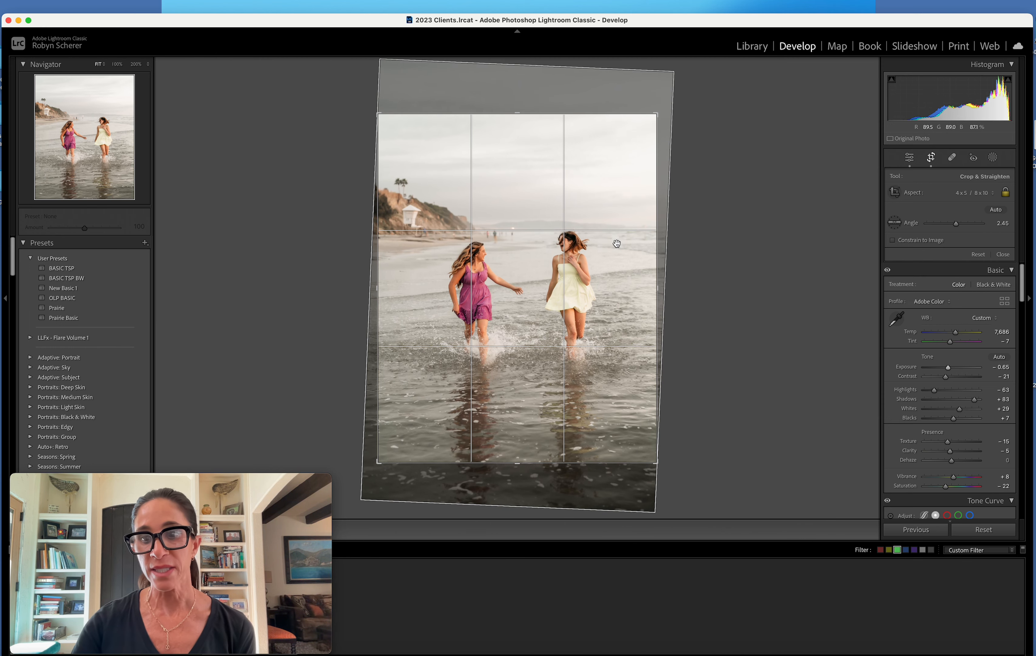
key(Return)
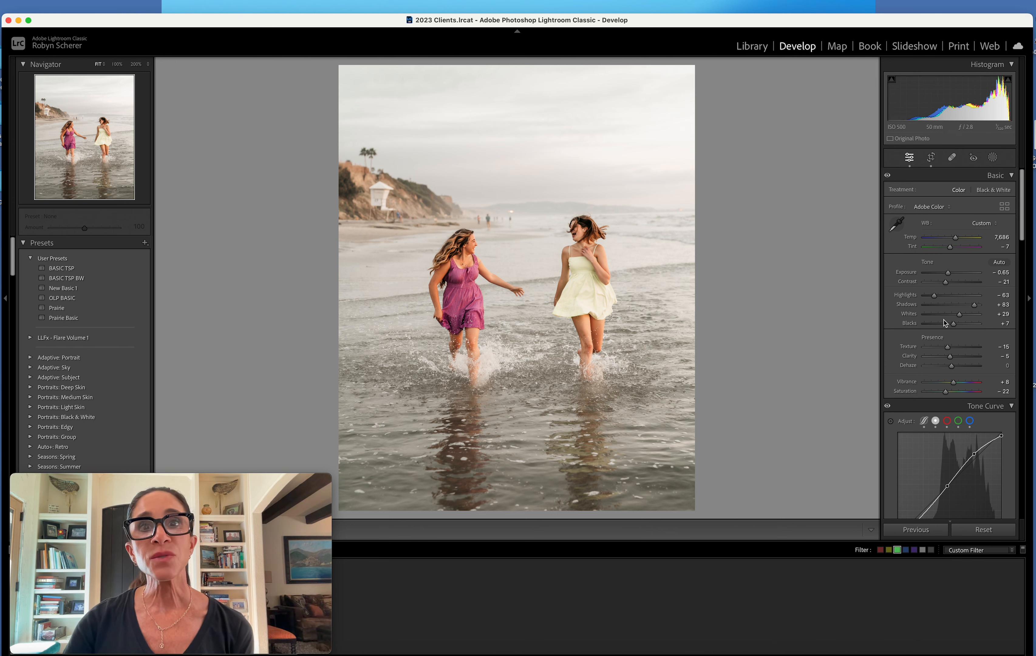
Set the orange luminance to +25 in the HSL color adjustments
scroll(951, 318, down, 12)
click(969, 315)
mouse_move(957, 353)
mouse_down()
mouse_move(979, 353)
mouse_move(960, 352)
mouse_up()
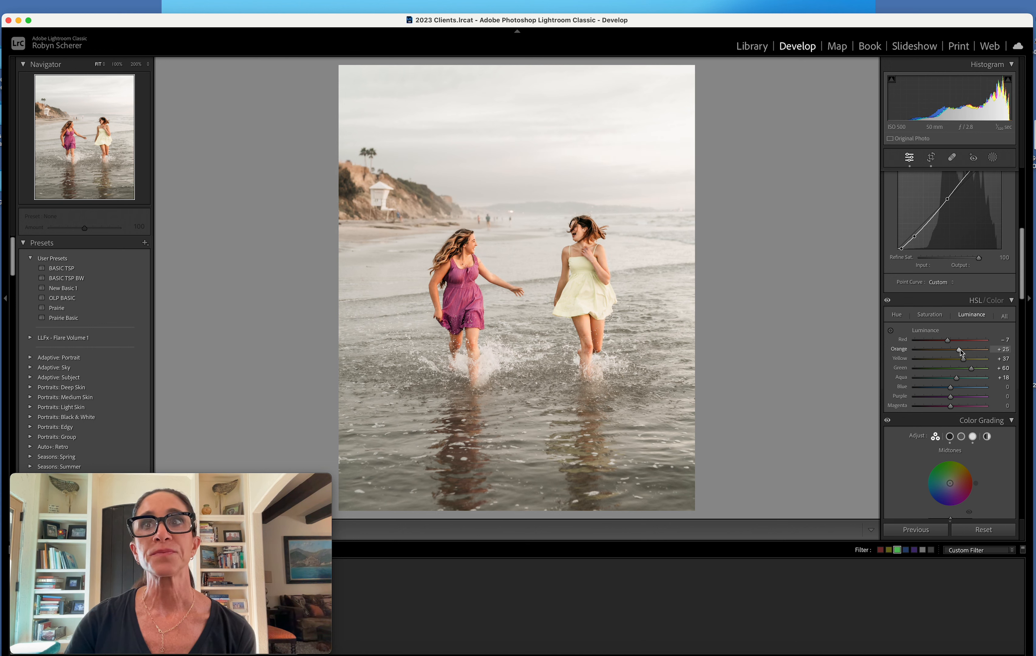
Heal the spots on the upper arm of the woman in the purple dress, with size 34 and feather 100
scroll(930, 345, up, 5)
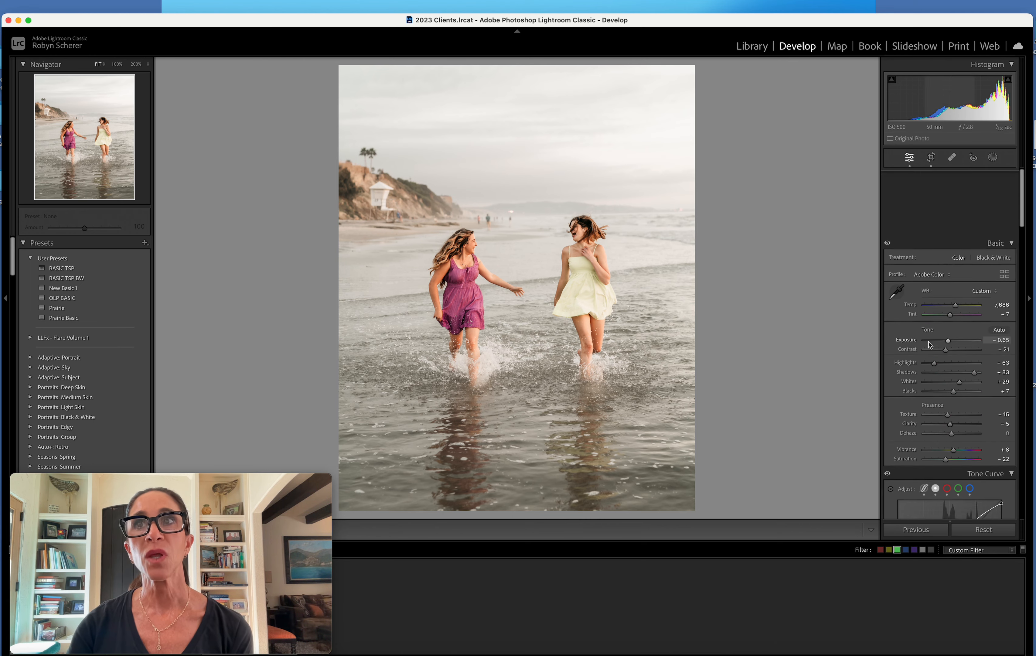
scroll(930, 345, down, 2)
click(525, 249)
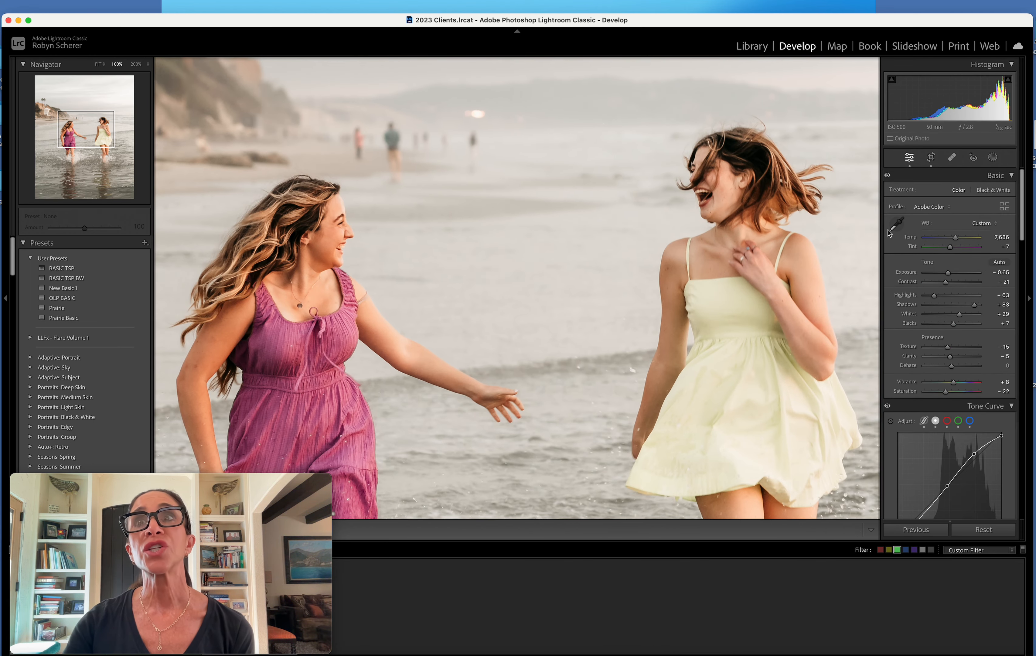
click(897, 223)
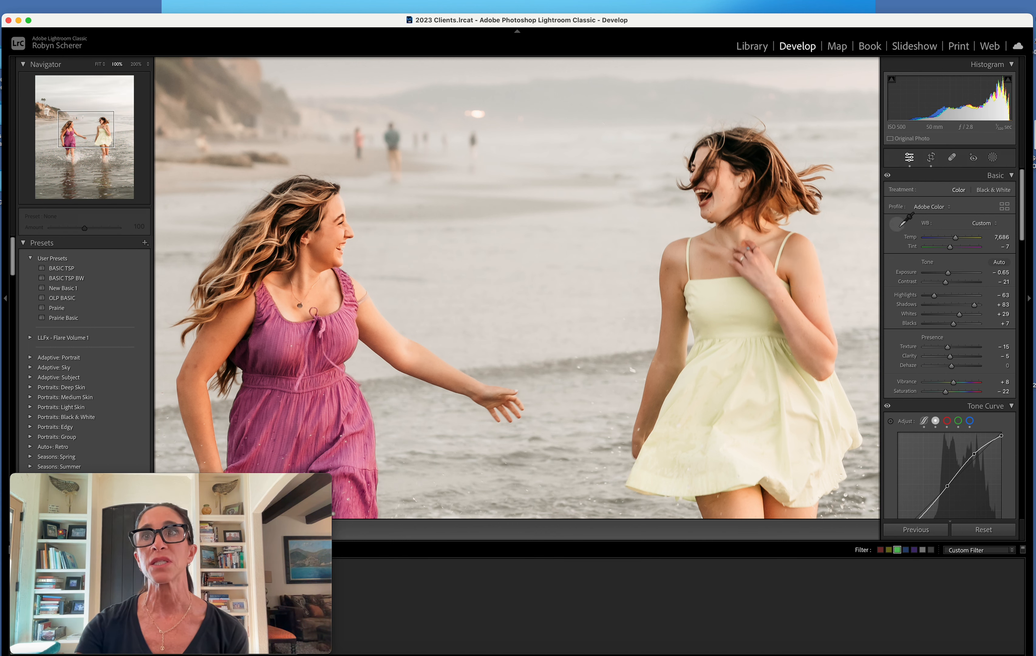
click(952, 157)
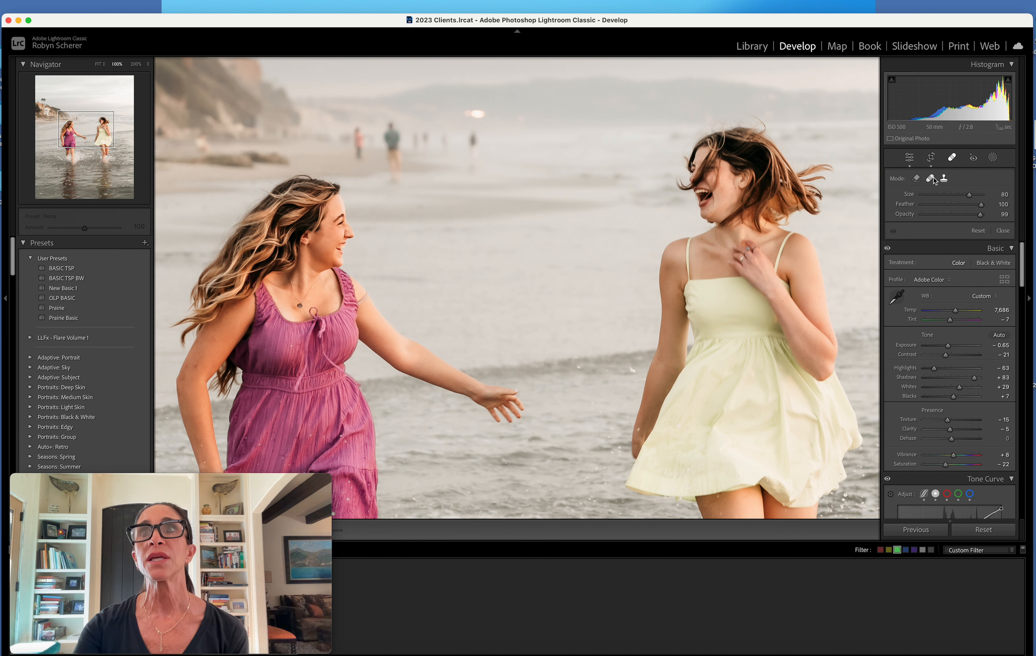
scroll(205, 364, down, 2)
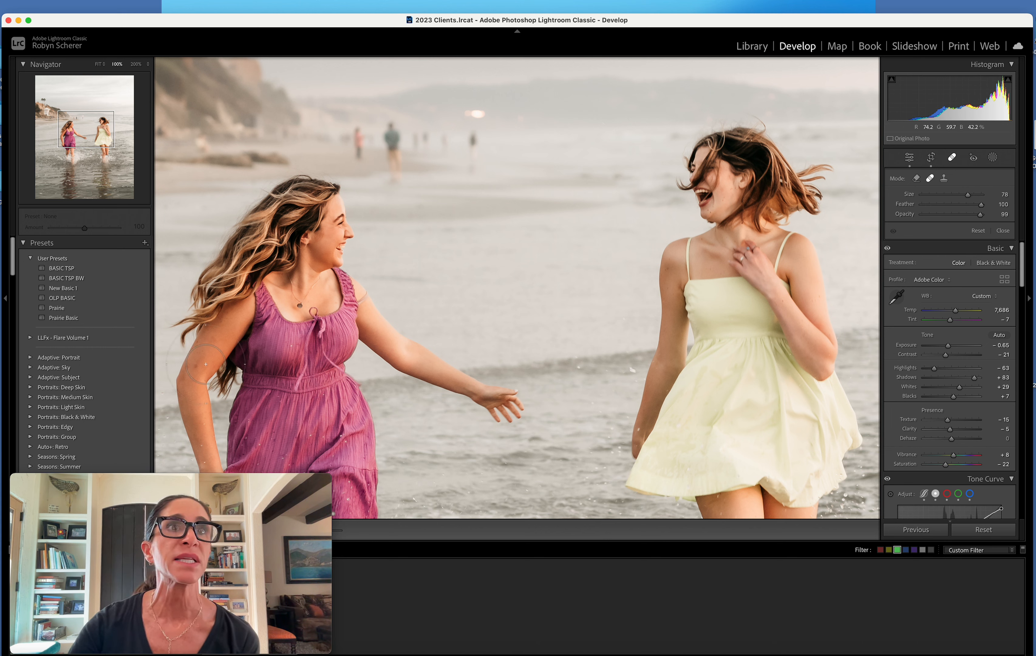
click(213, 342)
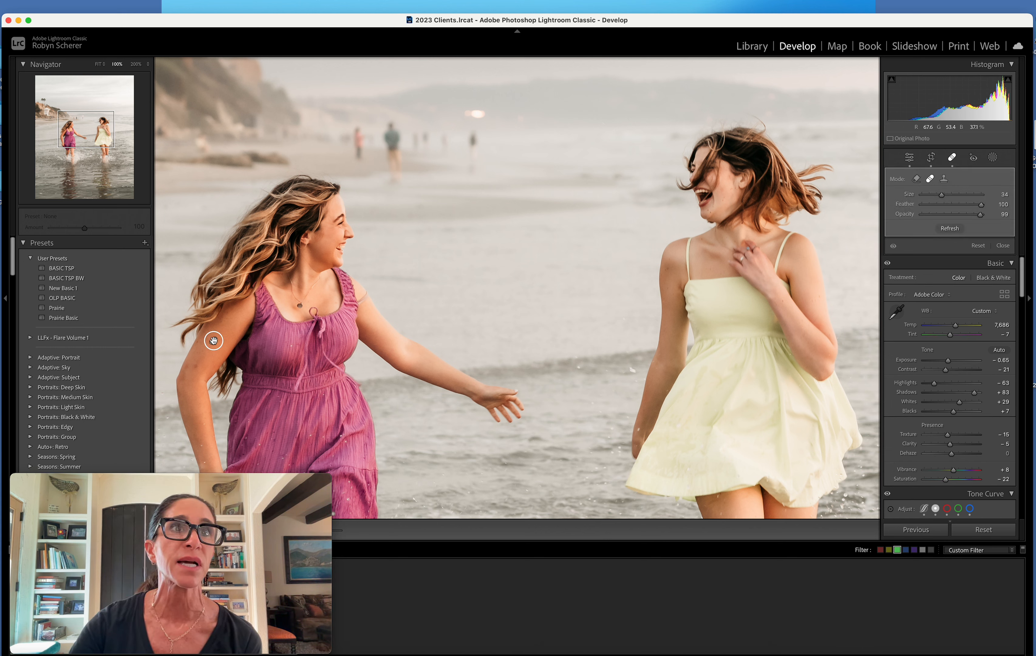
click(208, 356)
click(196, 367)
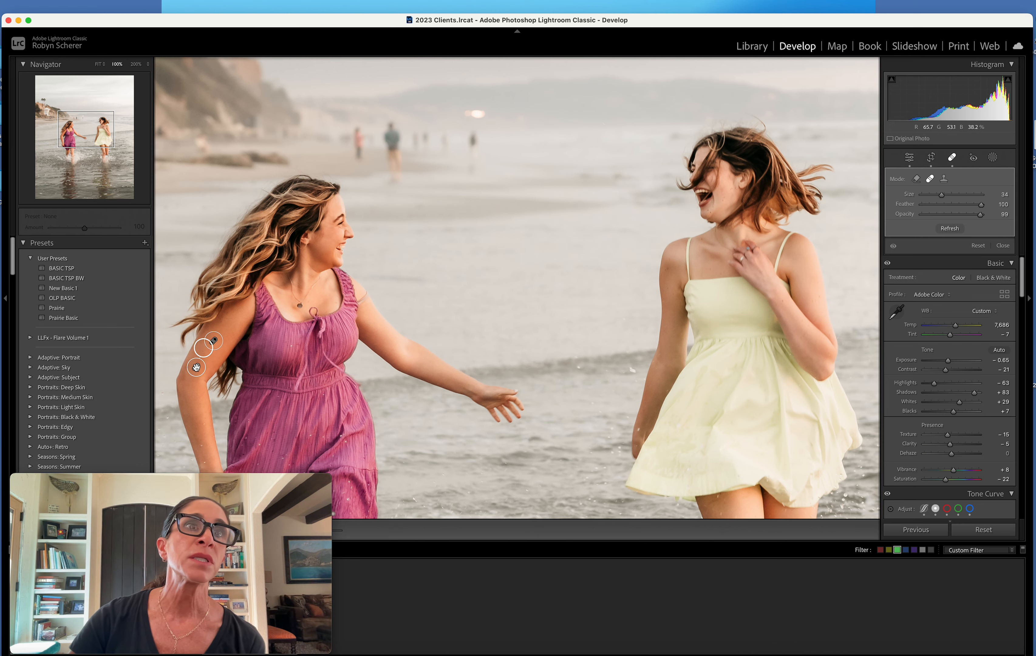
click(1003, 245)
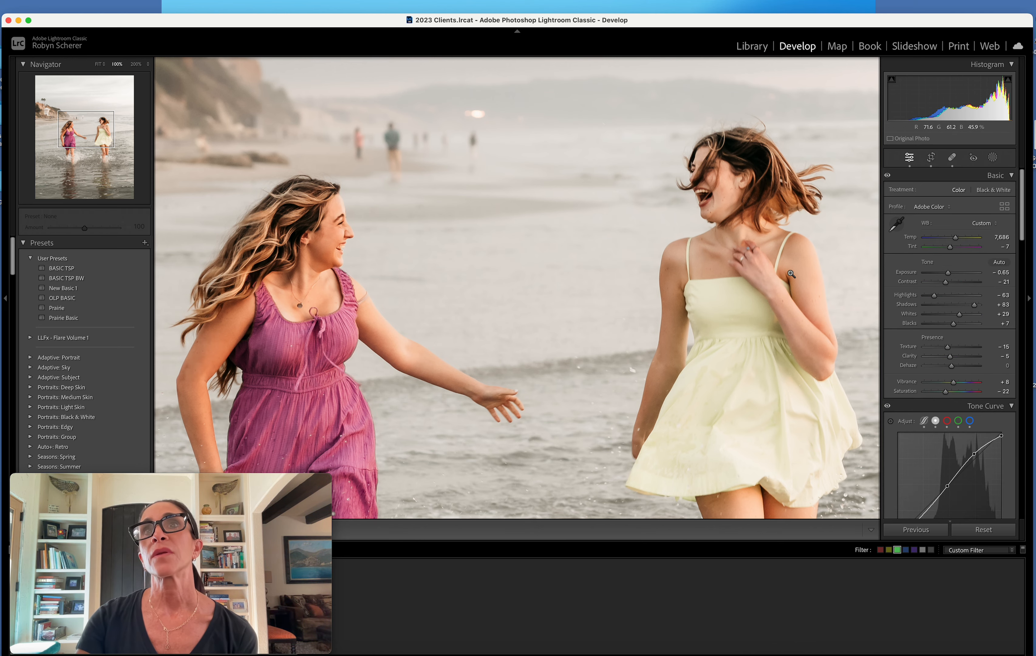
Add a brush mask with the Skin smooth Nic preset and reduce the brush size to 4.0
key(z)
key(k)
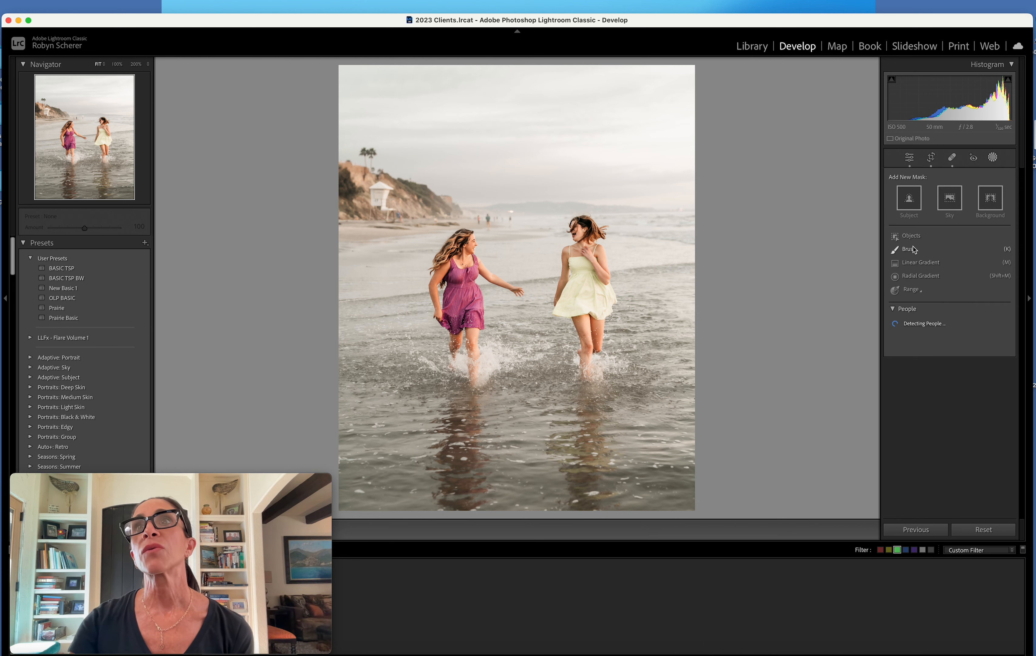
click(933, 264)
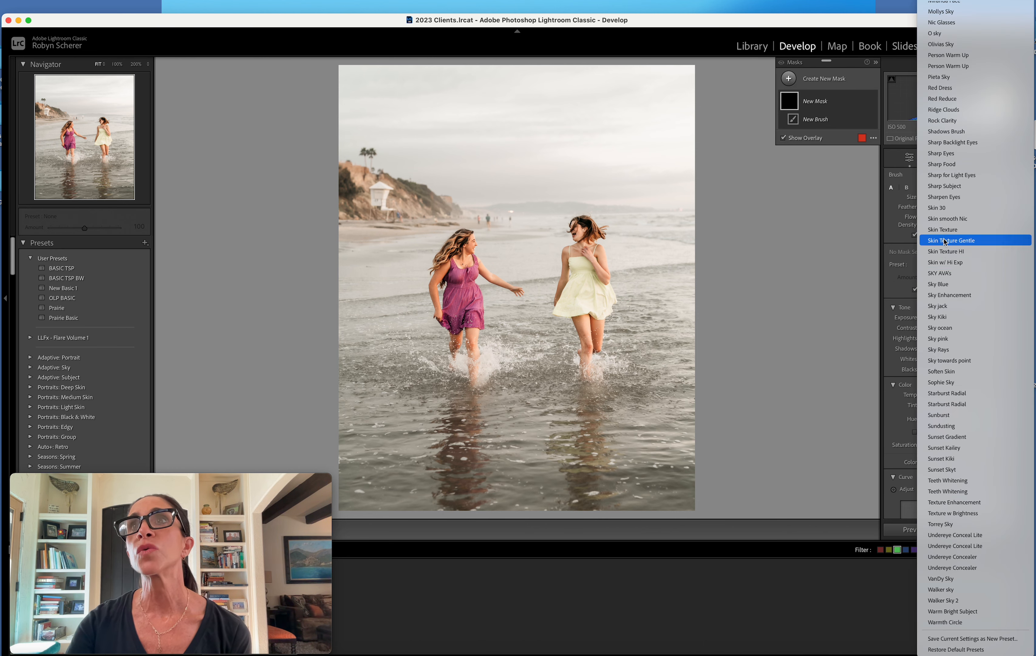
click(954, 220)
click(591, 333)
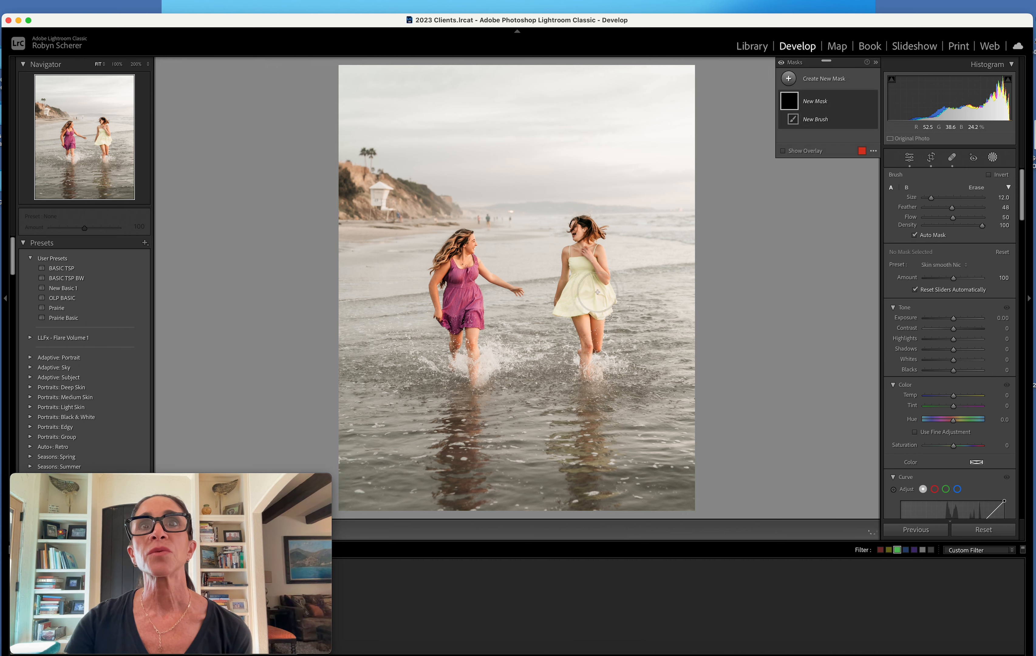
key(bracketleft)
key(bracketleft)
key(bracketleft)
key(bracketleft)
key(bracketleft)
key(bracketleft)
key(bracketleft)
key(bracketleft)
Paint the skin-smoothing mask over both women's skin and leave masking
mouse_move(602, 270)
mouse_down()
mouse_move(600, 251)
mouse_move(598, 266)
mouse_up()
mouse_move(517, 284)
mouse_down()
mouse_move(483, 268)
mouse_move(443, 268)
mouse_move(435, 290)
mouse_move(475, 349)
mouse_up()
drag(471, 238, 471, 248)
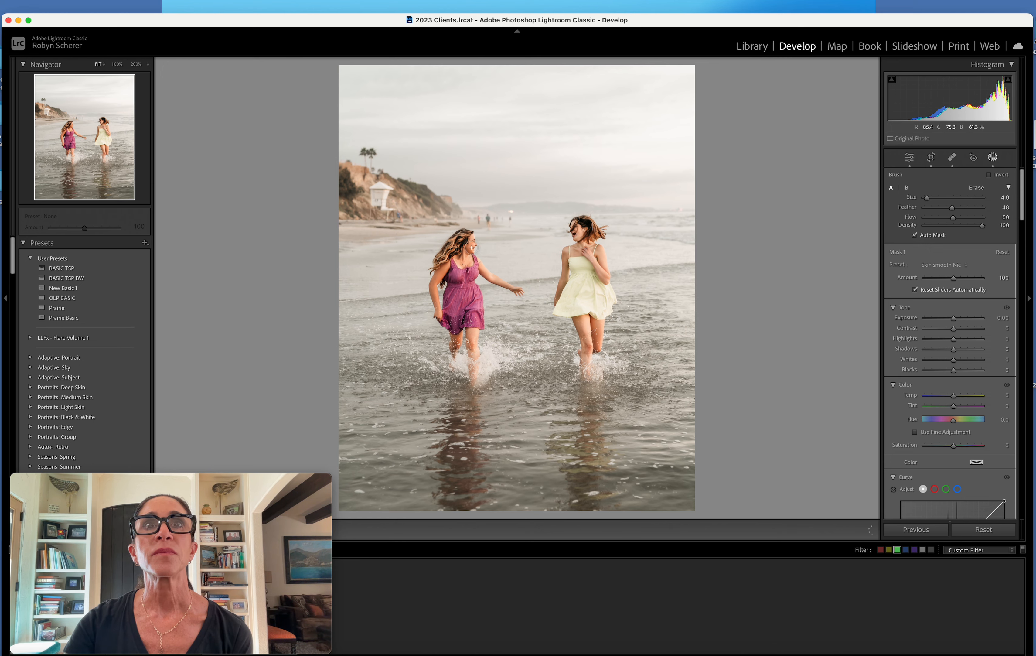
click(993, 157)
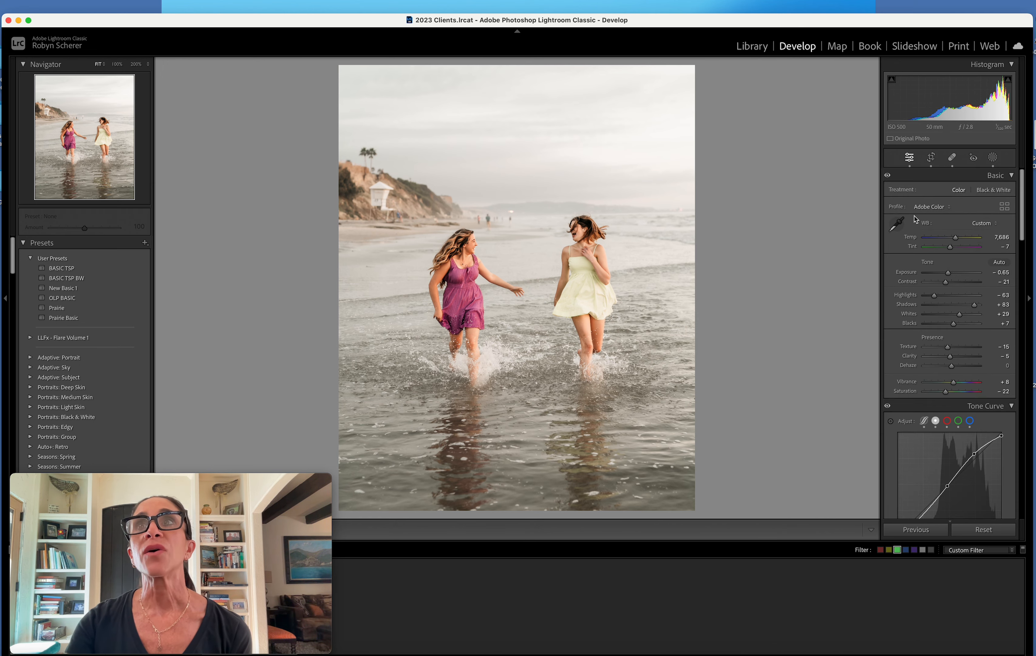
Heal the spot above the knee of the woman in the yellow dress, with size 52 and feather 100
click(585, 338)
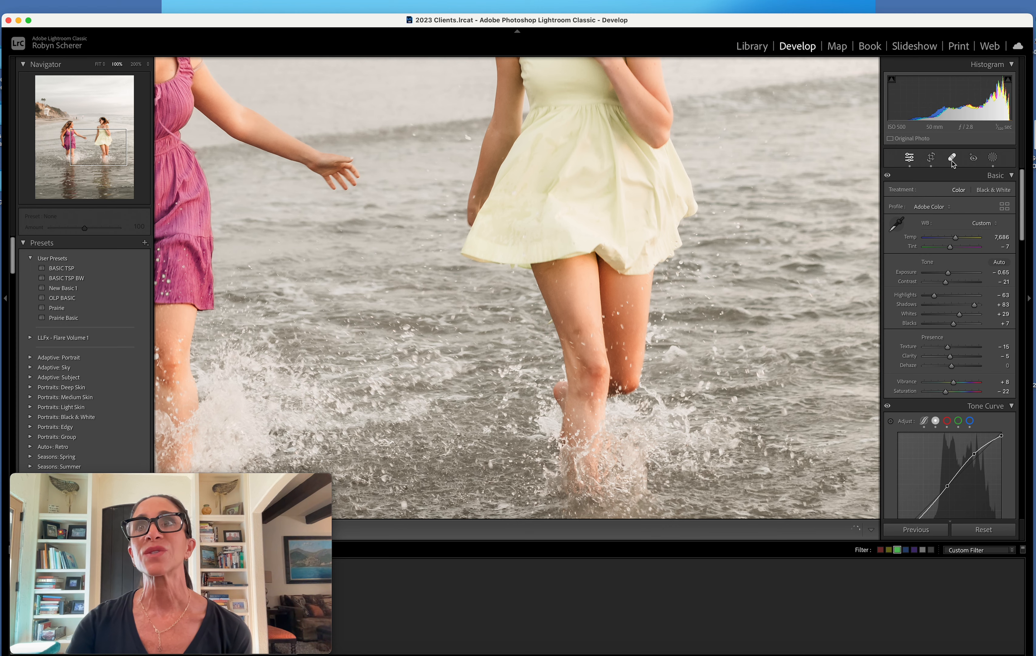
click(952, 158)
click(578, 331)
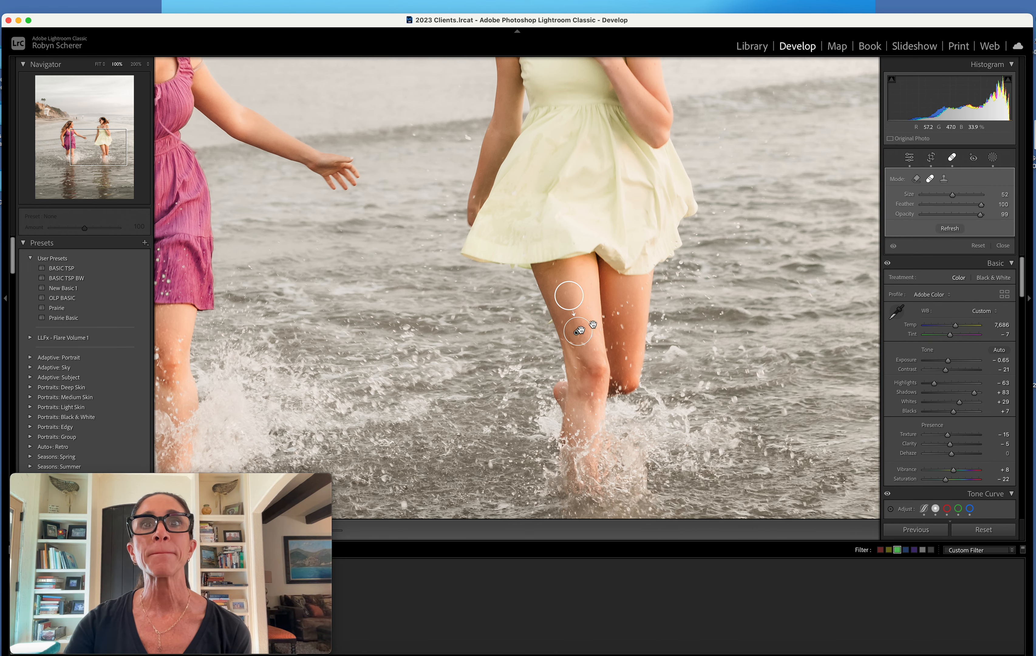
key(q)
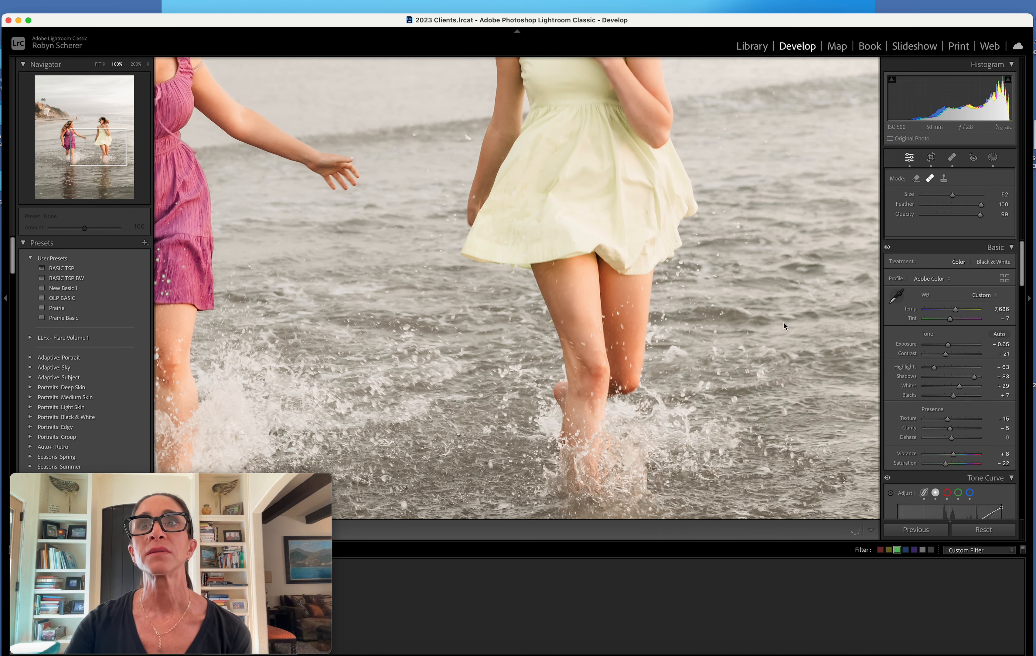
click(783, 323)
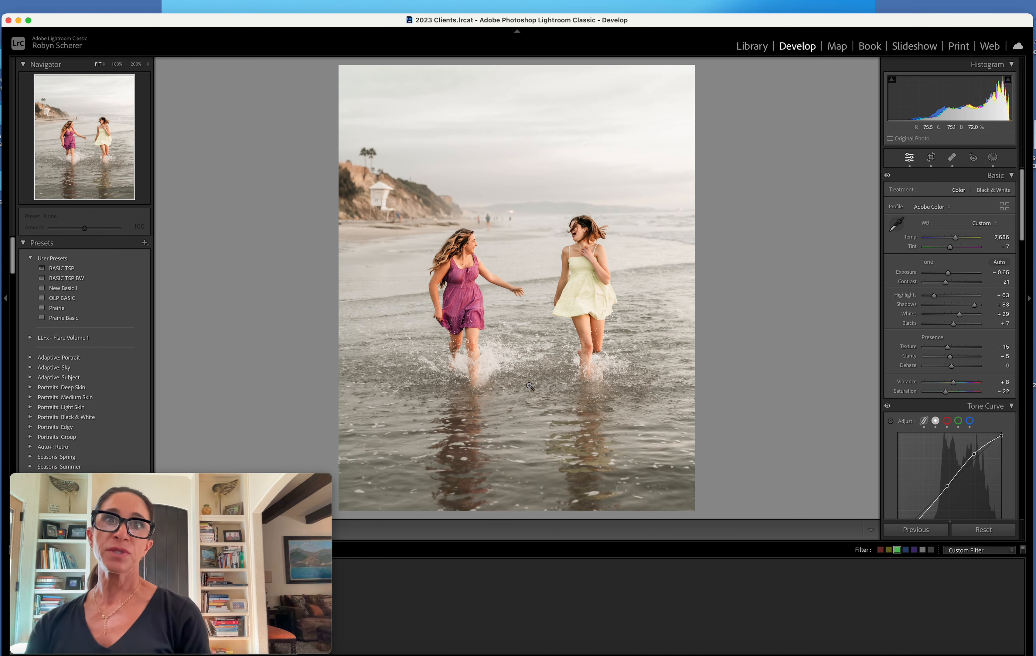
Add a new brush mask with the Sharp Subject preset and paint it over the splashing water around both women's legs
click(993, 158)
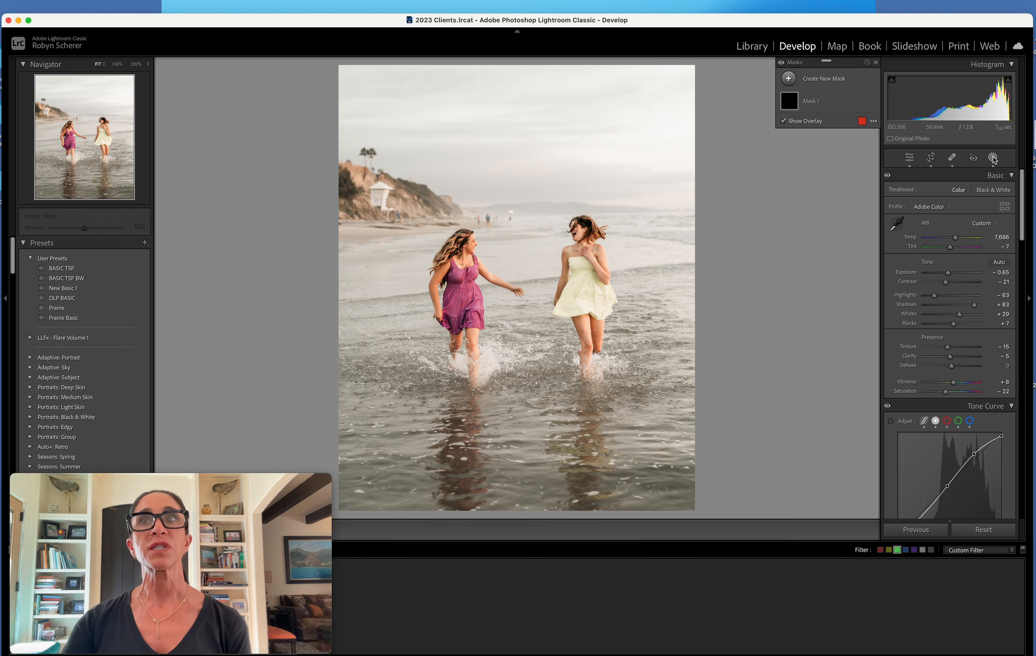
click(816, 78)
click(829, 158)
click(942, 264)
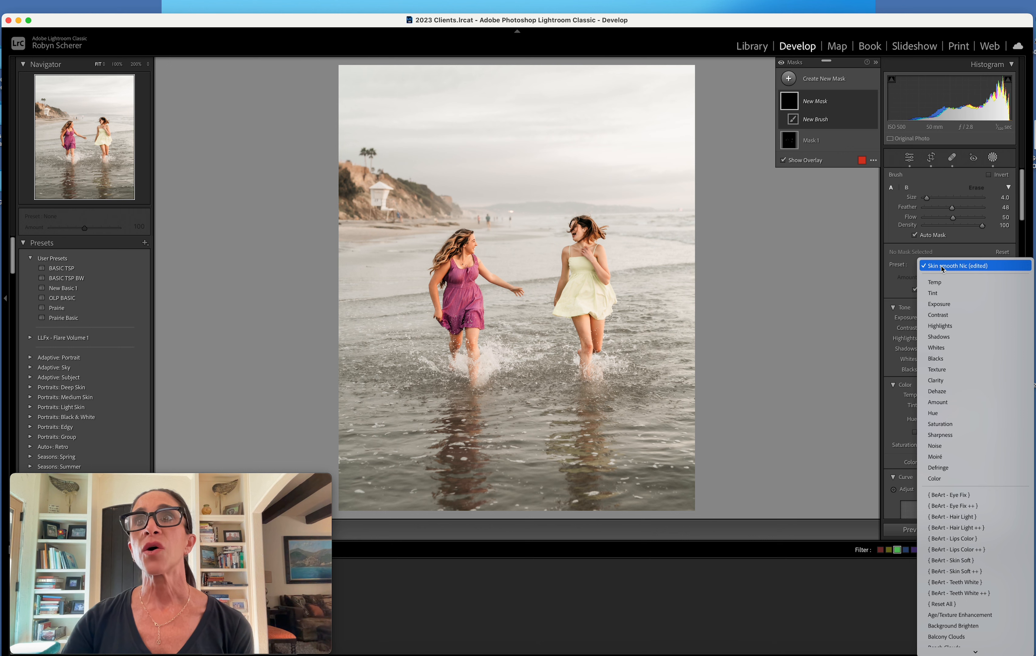
click(945, 175)
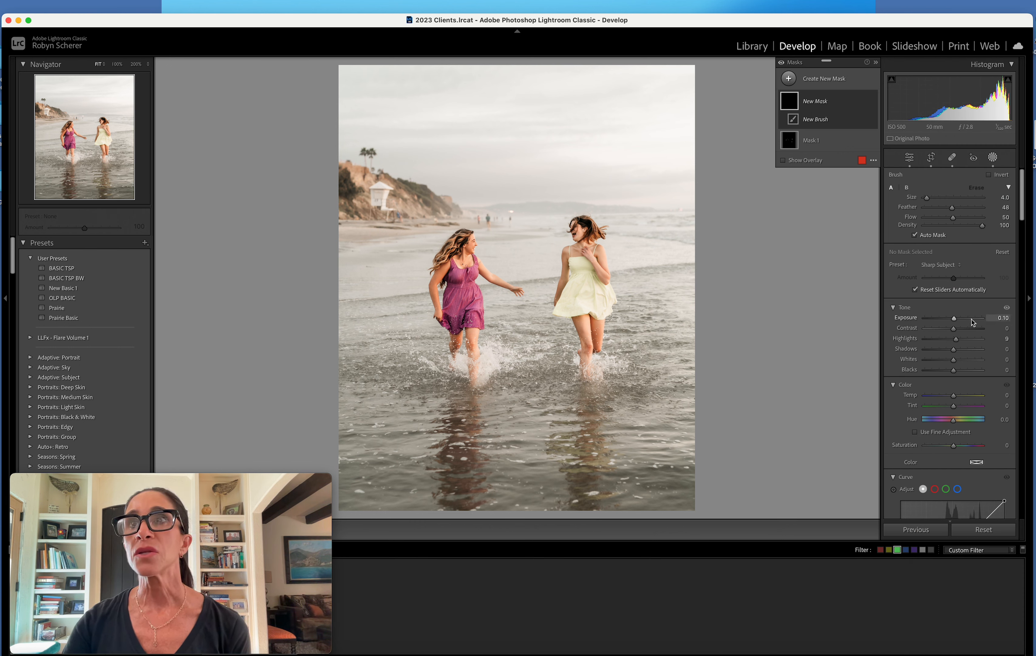
scroll(956, 350, down, 5)
scroll(950, 347, down, 5)
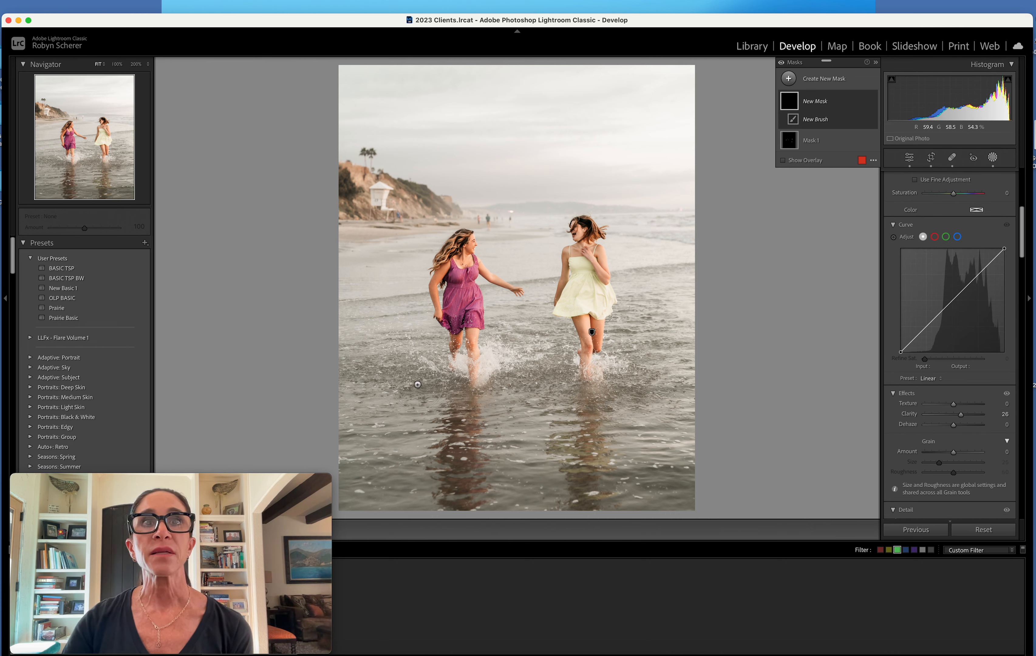
mouse_move(410, 352)
mouse_down()
mouse_move(442, 366)
mouse_move(396, 366)
mouse_up()
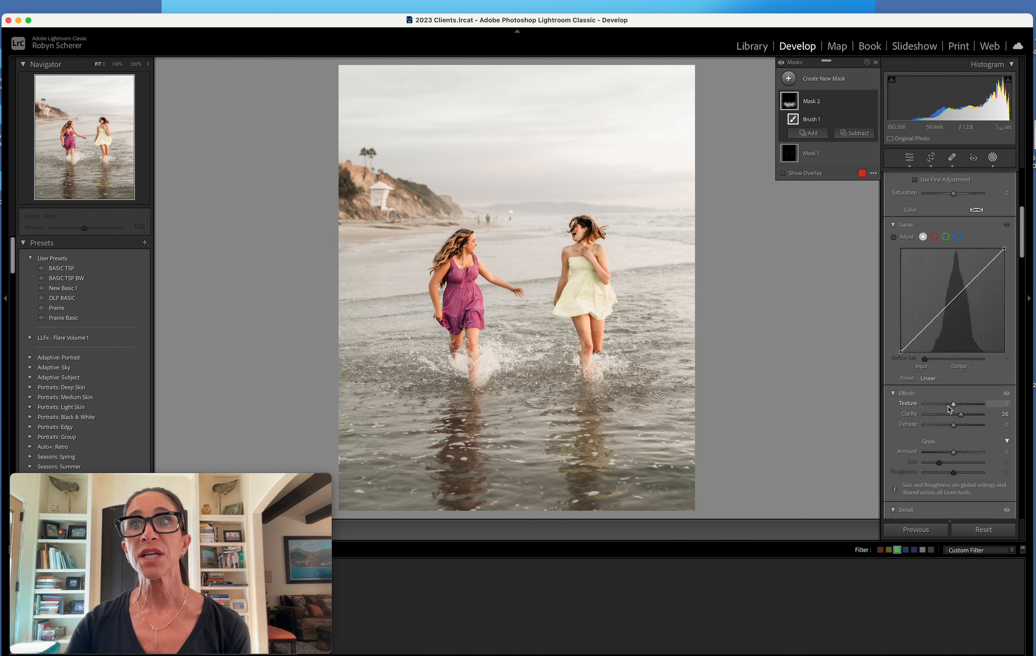
Raise the texture of the splashing-water mask to 47 and leave masking
drag(953, 404, 954, 406)
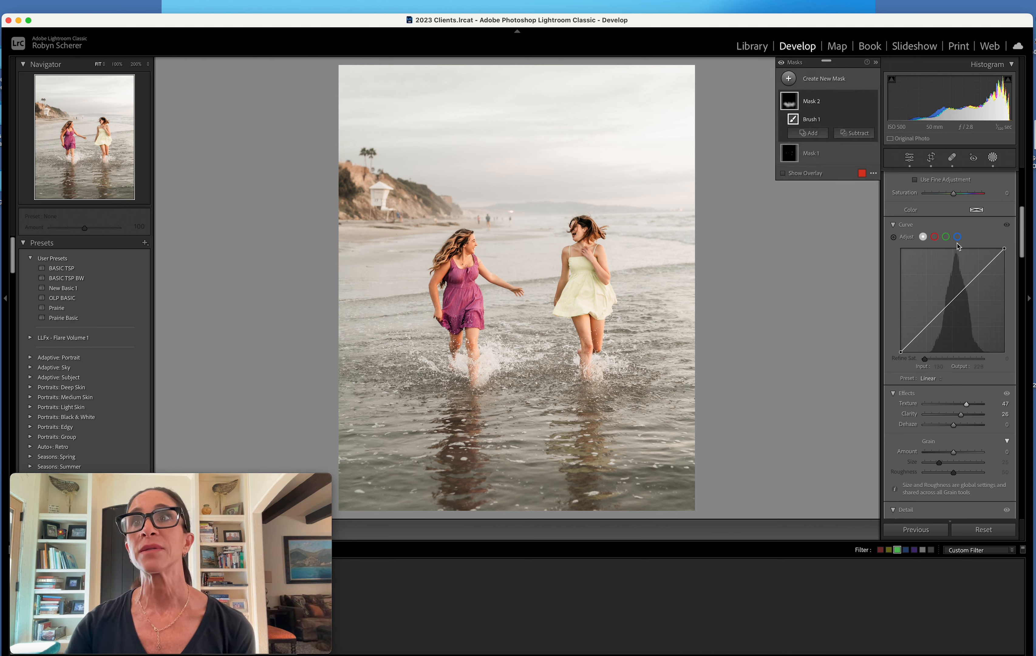
click(994, 160)
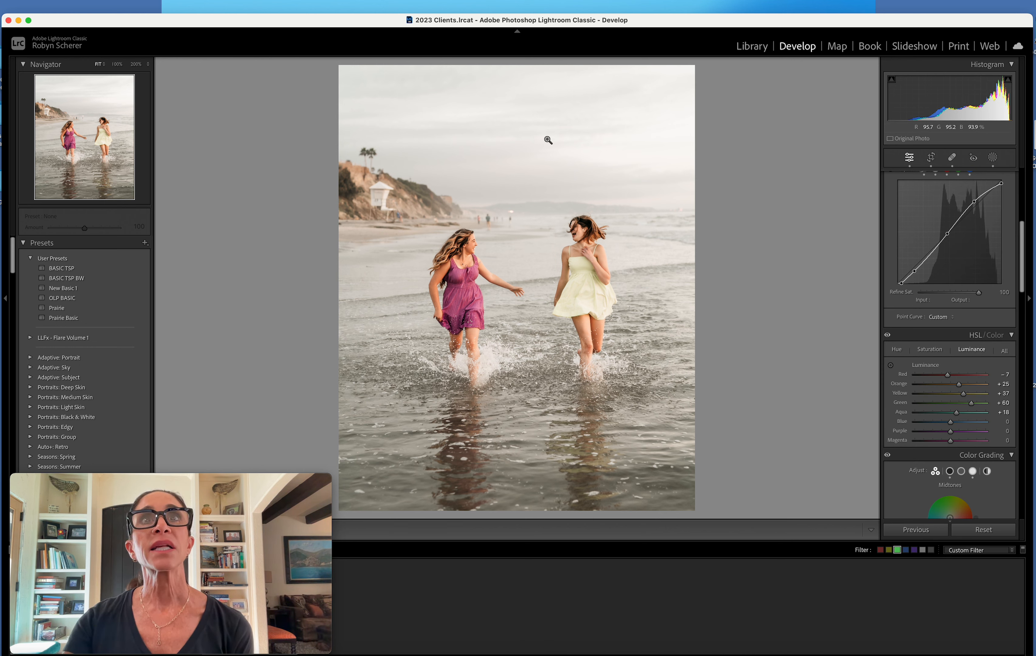
Add a Select Sky mask and set its exposure to -0.55, shadows to 29 and blacks to 38
click(993, 157)
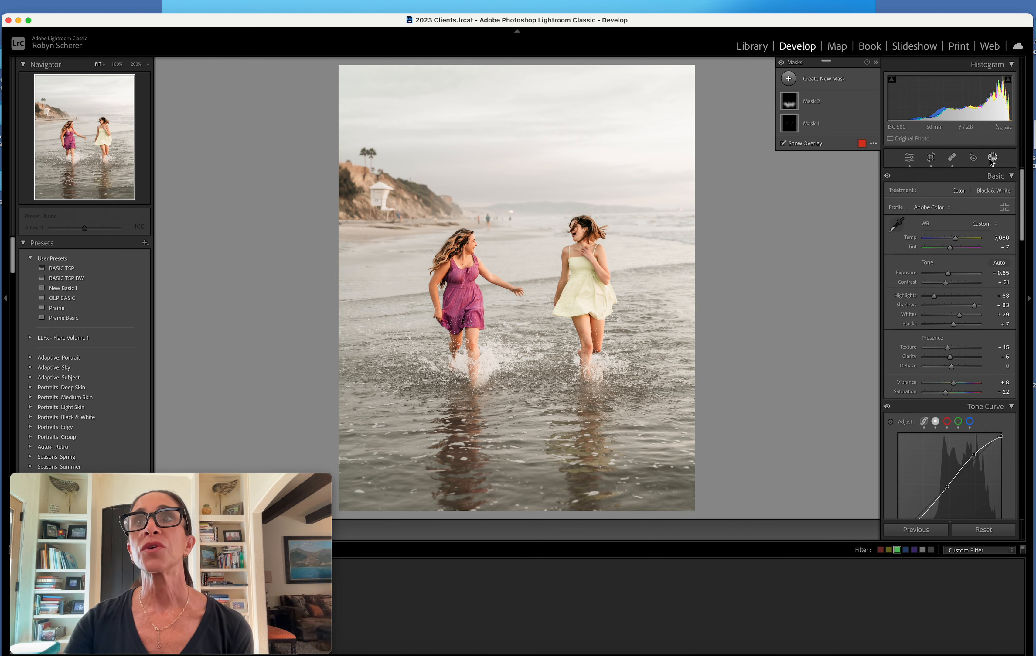
click(824, 79)
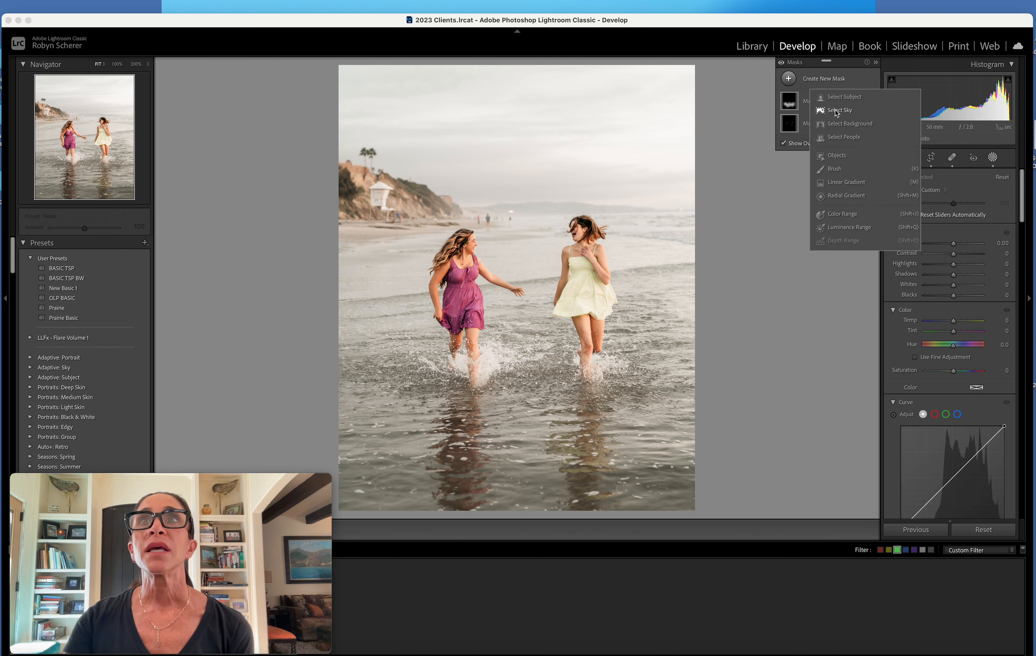
click(837, 112)
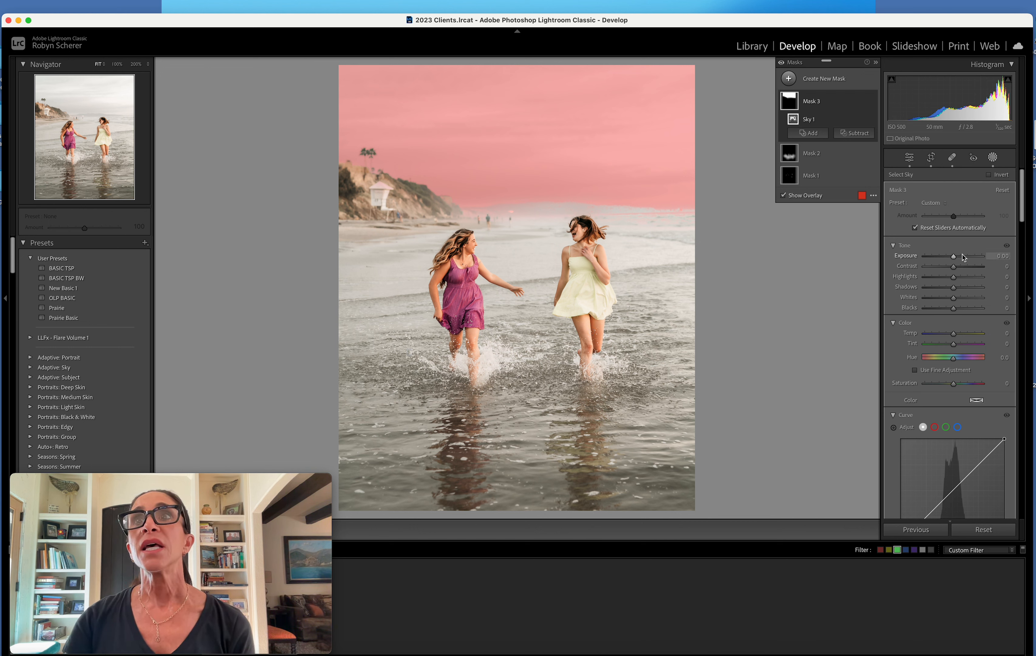
drag(954, 259, 950, 259)
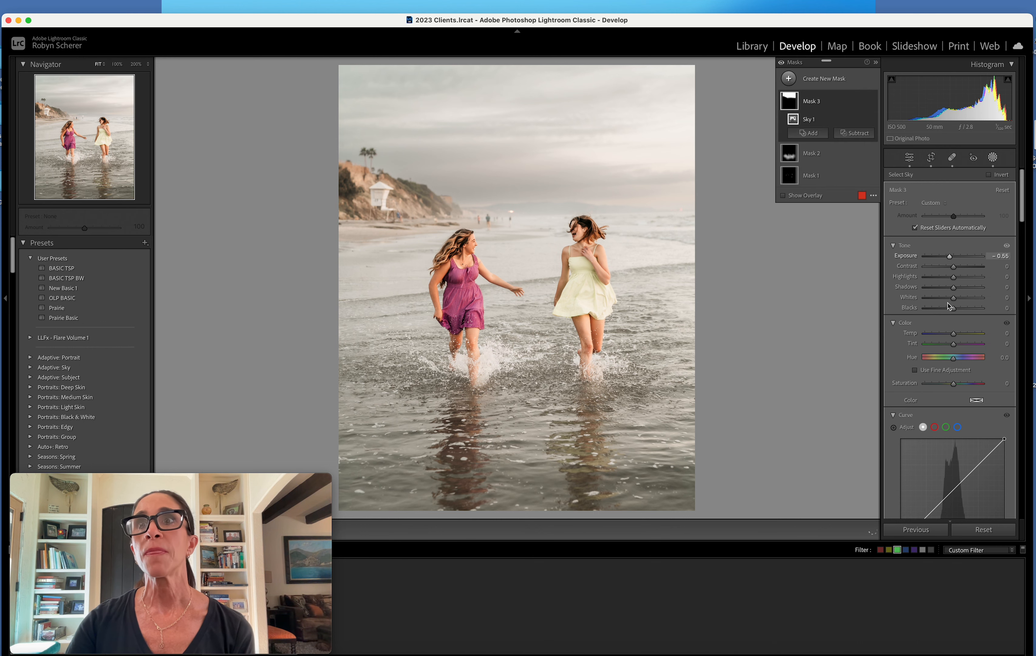
drag(954, 308, 964, 310)
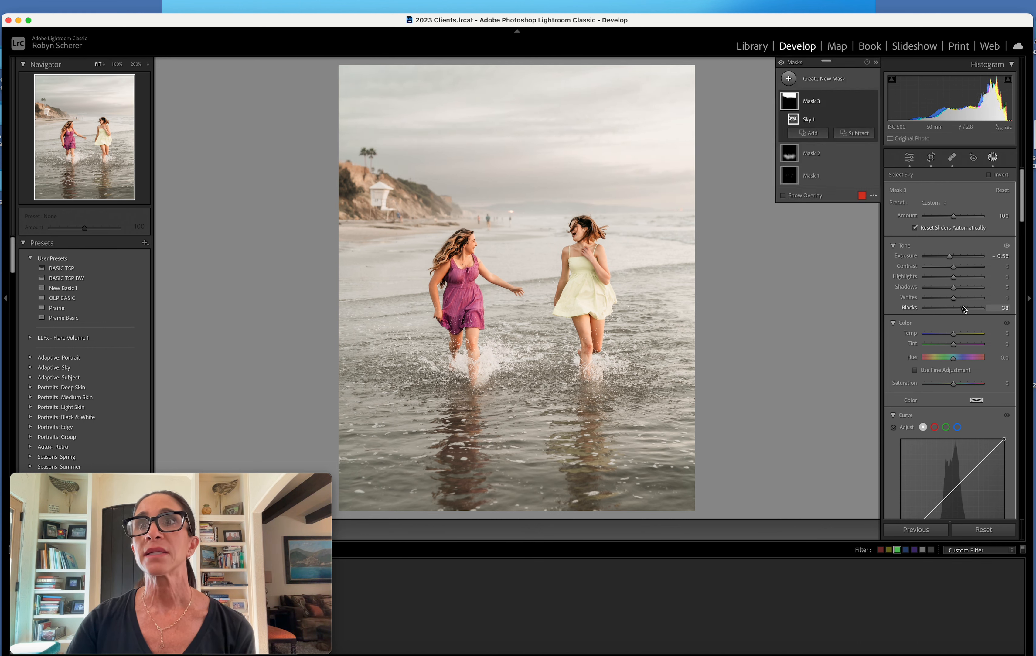
drag(955, 288, 963, 292)
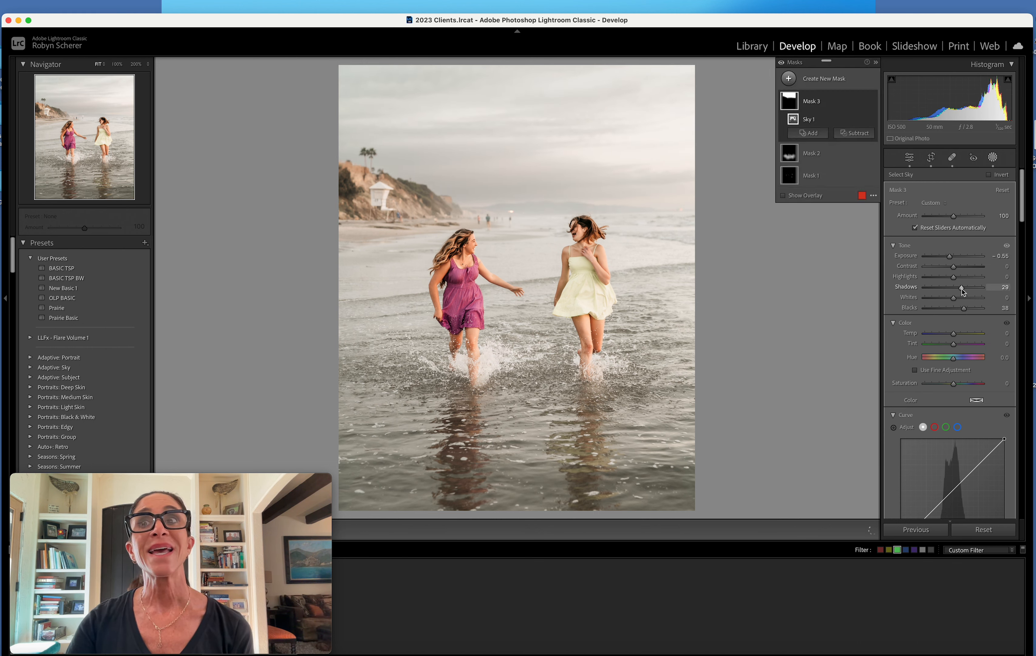
Set the sky mask's tint to 39 and saturation to 22
scroll(961, 290, down, 5)
drag(954, 249, 964, 250)
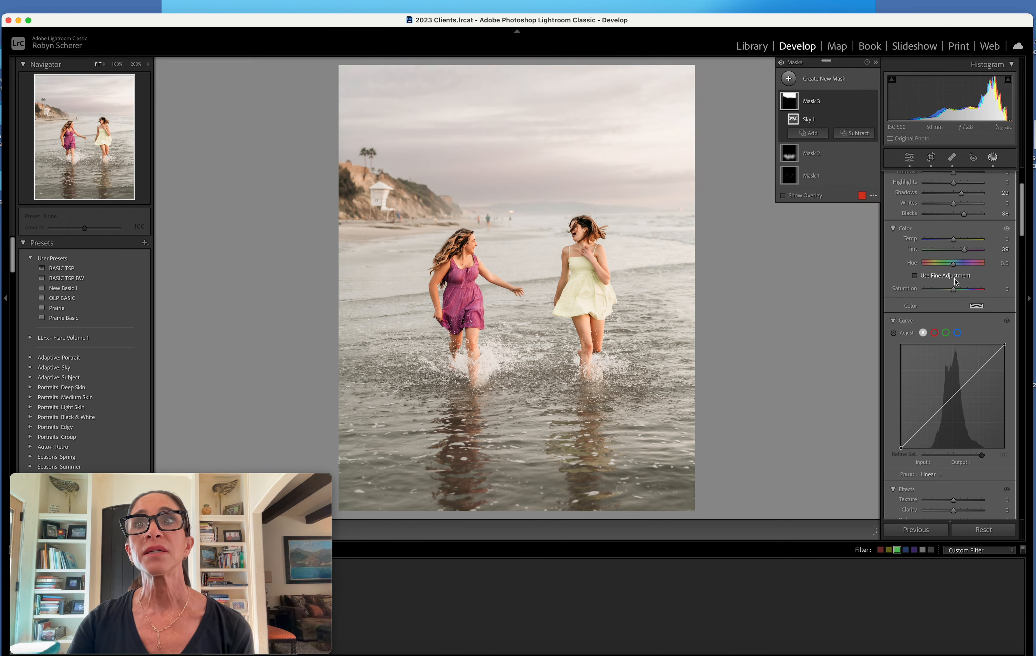
drag(954, 289, 958, 290)
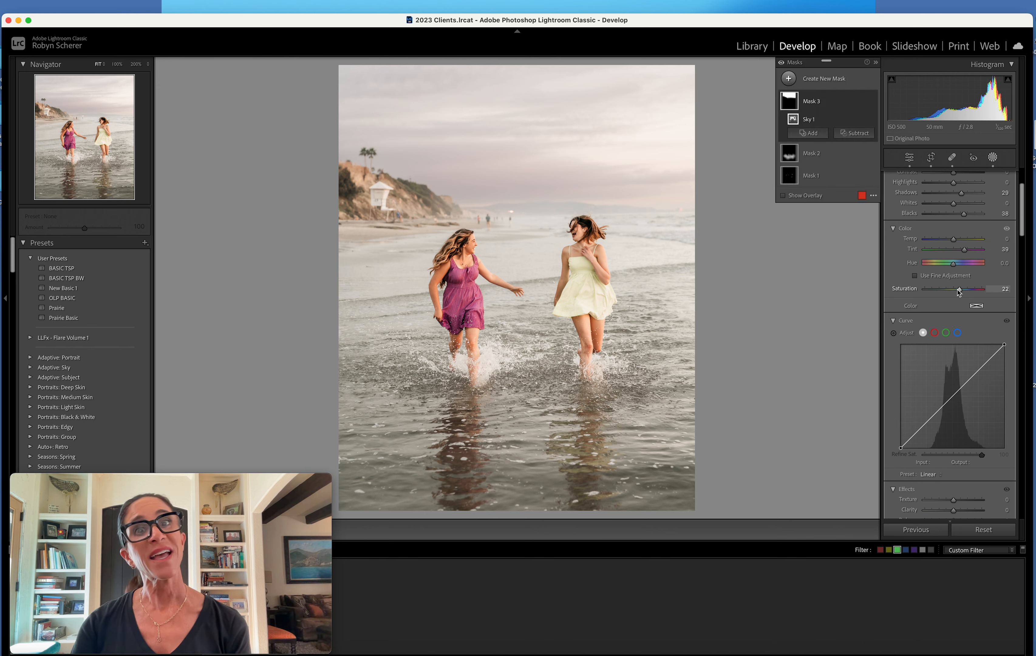
scroll(959, 291, up, 5)
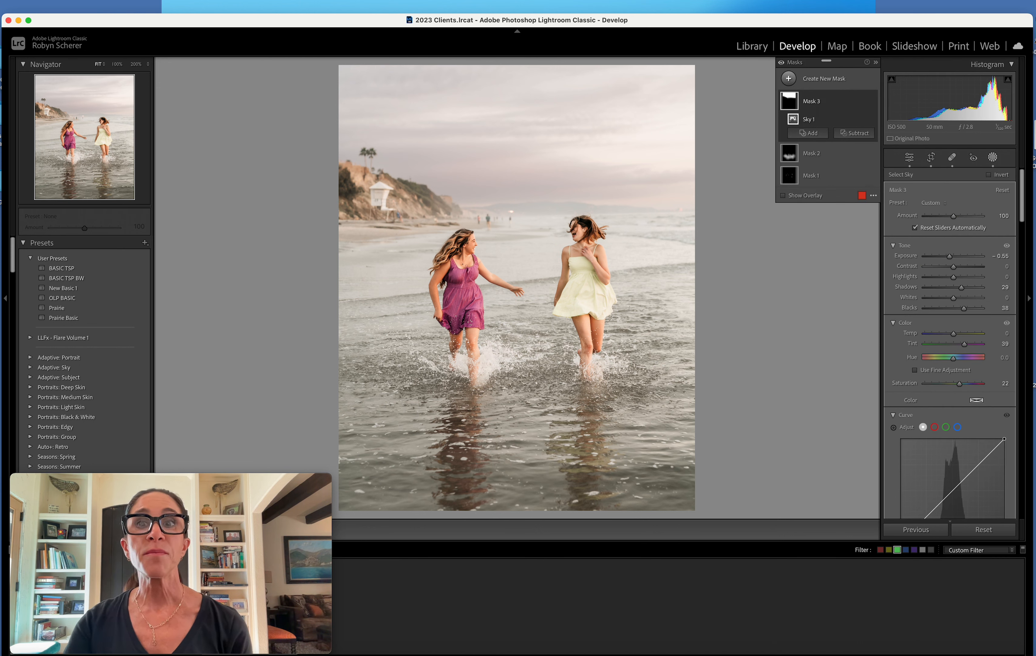
Save the sky mask's current settings as a new preset named Sunset Sky
click(933, 203)
scroll(963, 282, down, 10)
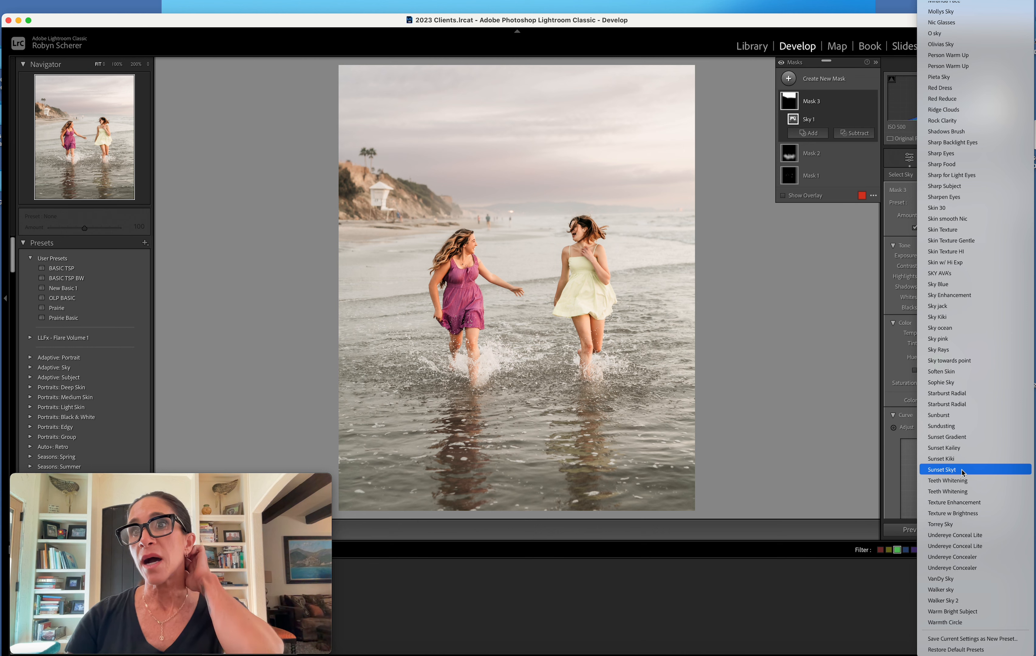
click(975, 640)
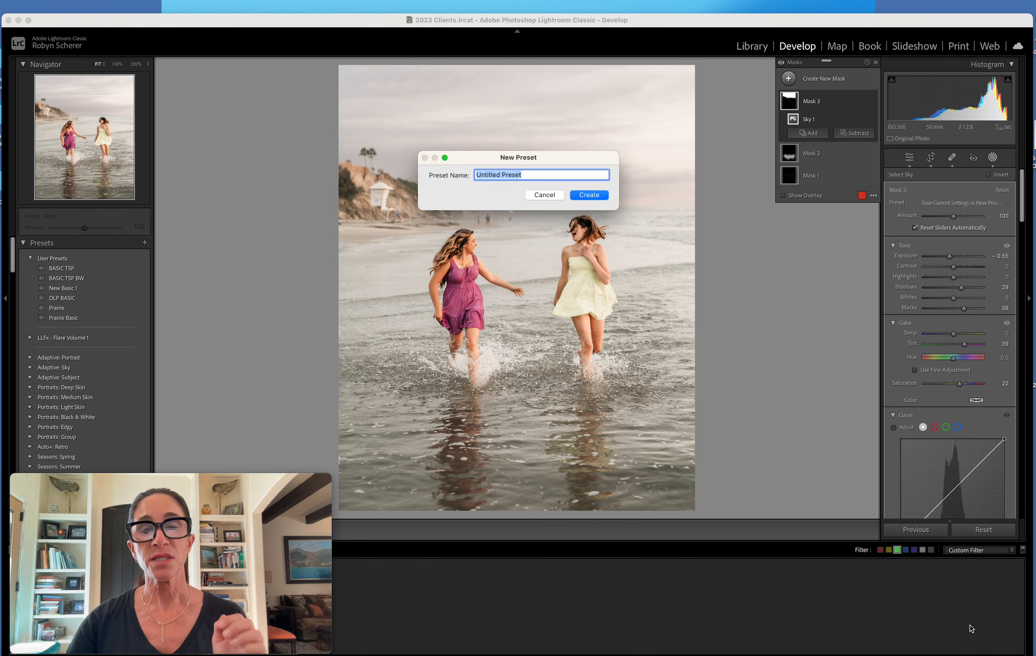
text(Sunset Sky)
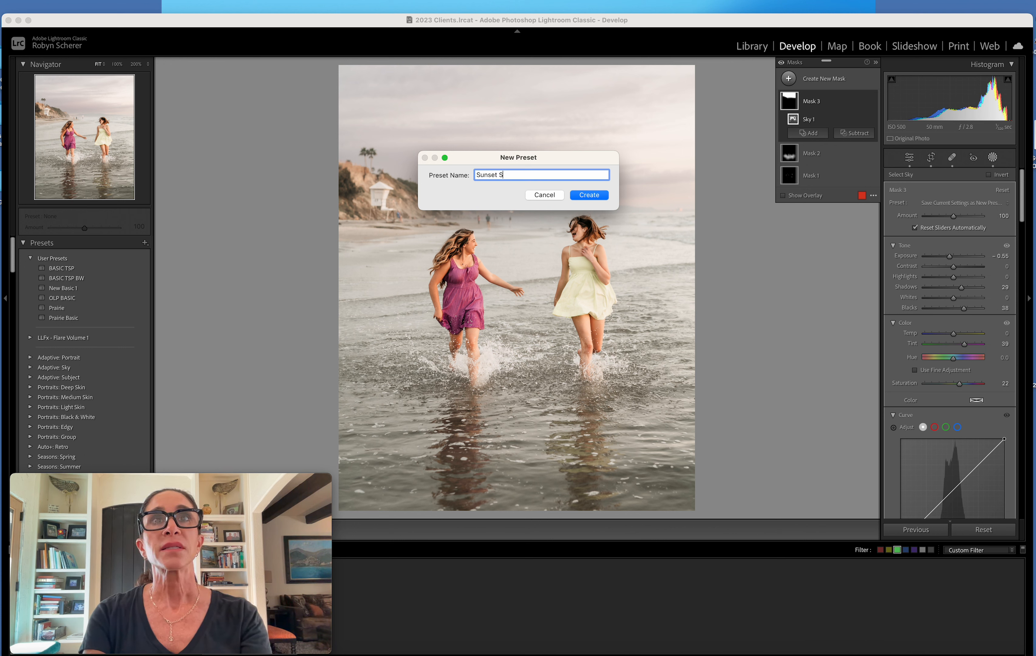
click(607, 199)
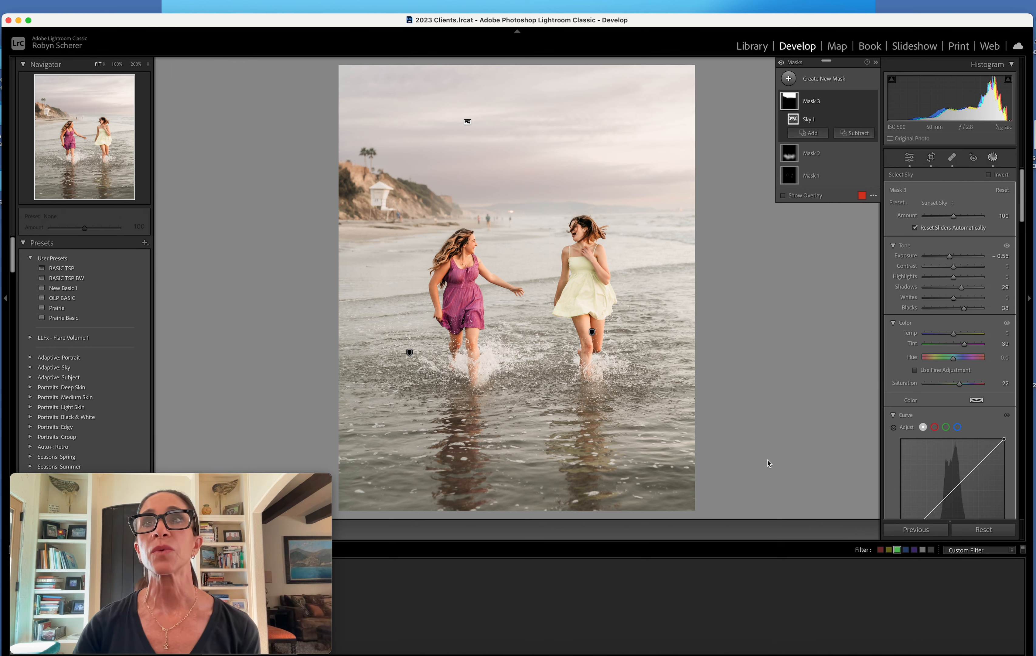
Replace the sky mask with a linear gradient down to the women's legs: exposure -0.69, shadows 20, whites 18, blacks 19, tint 20, saturation 25
key(Delete)
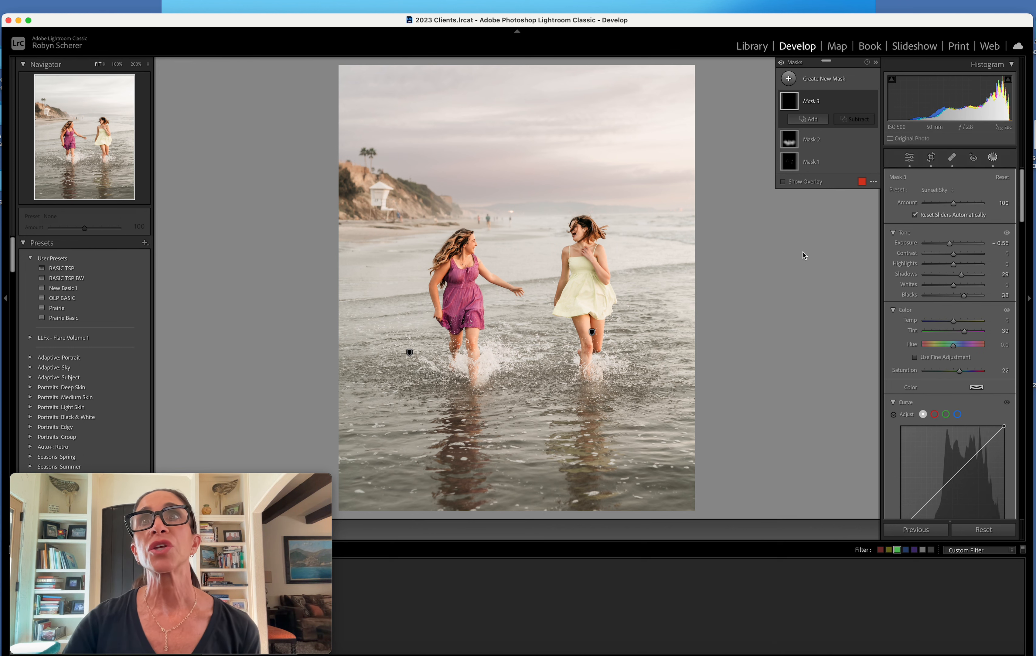
click(819, 82)
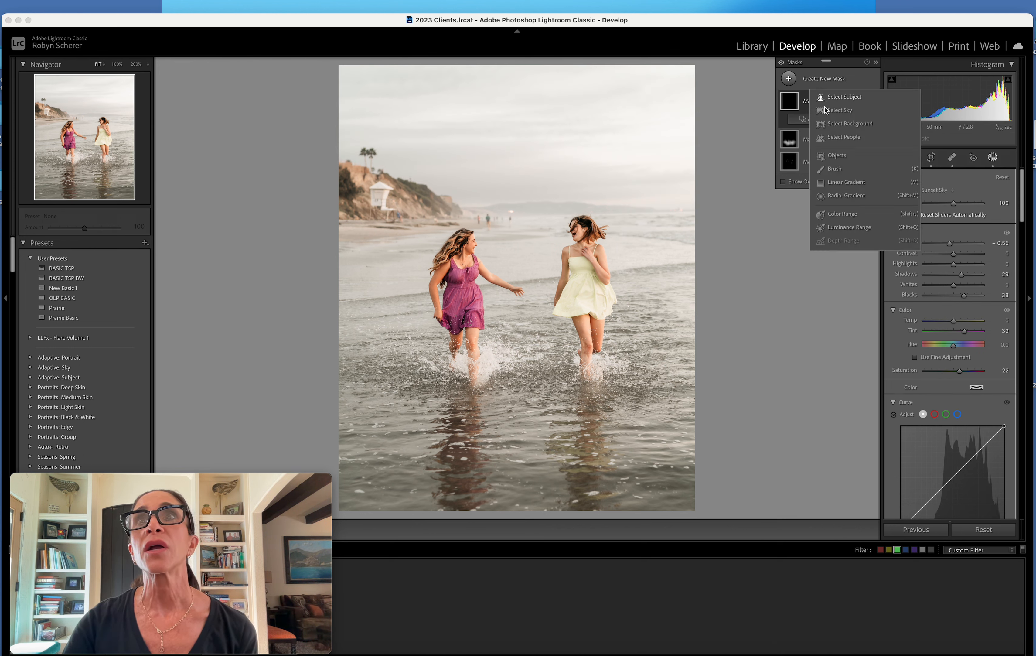
click(844, 183)
drag(515, 67, 529, 344)
drag(953, 256, 958, 344)
drag(954, 383, 962, 385)
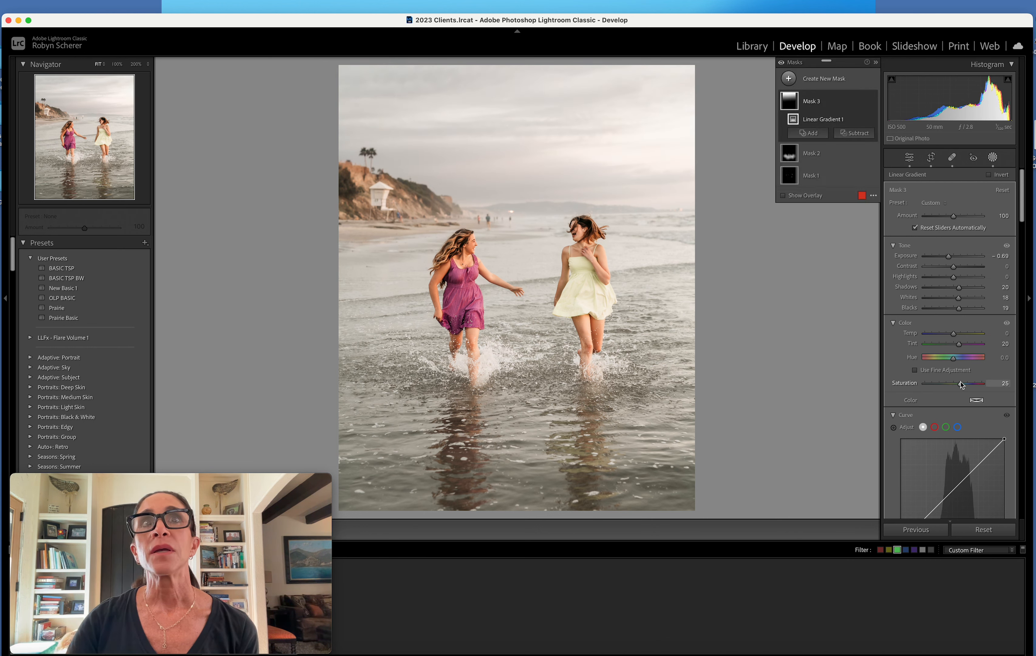
Set the linear gradient's blacks to 21 and exposure to -1.53, and delete the gradient
drag(959, 309, 960, 309)
drag(950, 257, 945, 260)
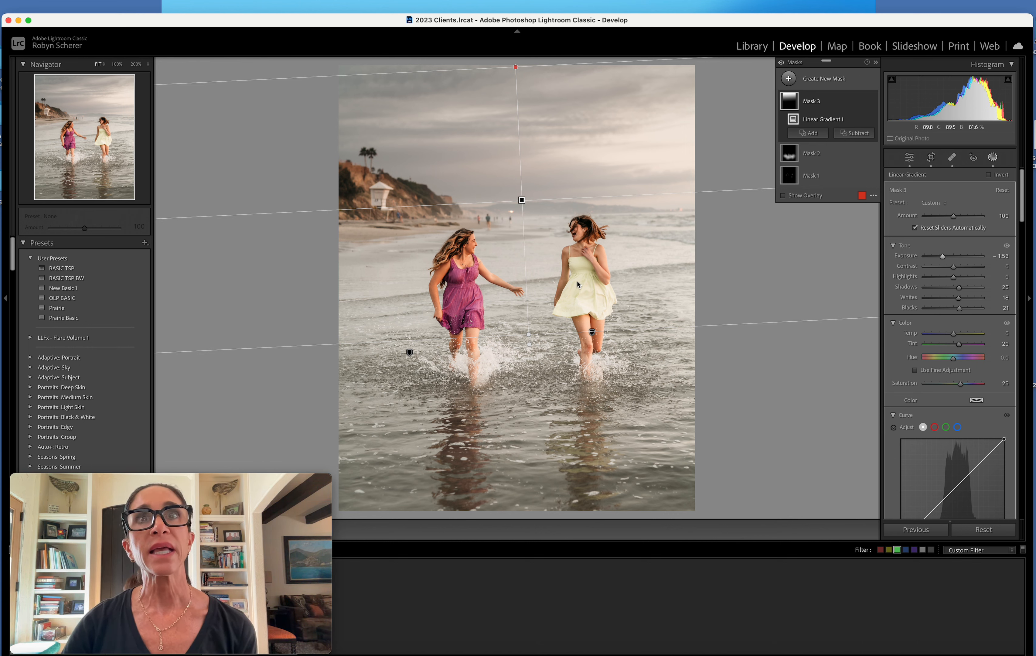
key(Delete)
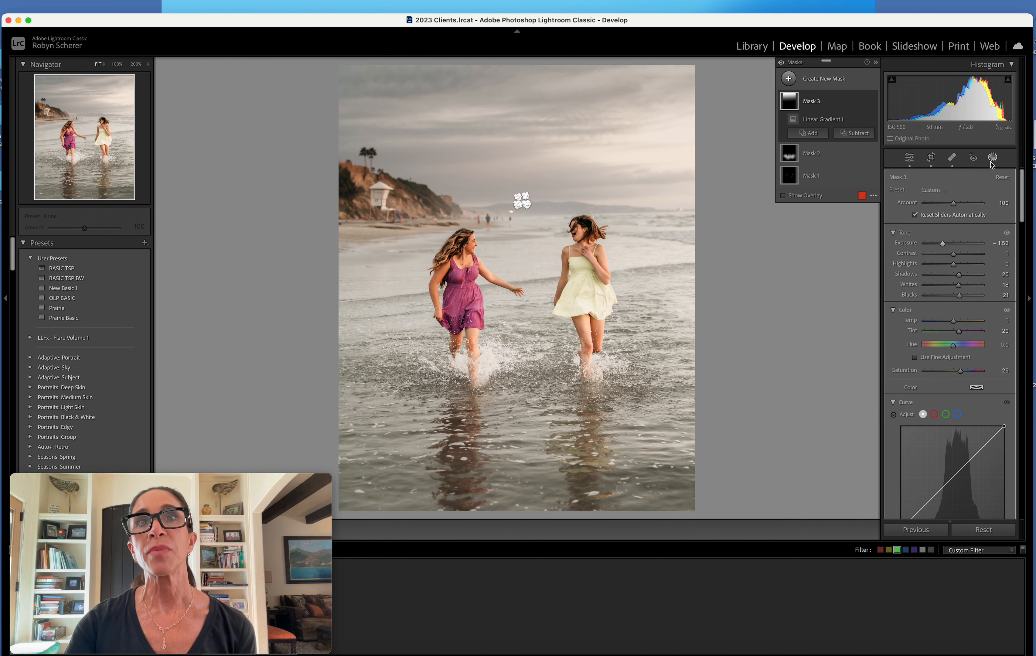
Add a Select Sky mask with the Sunset Sky preset and leave masking
click(807, 119)
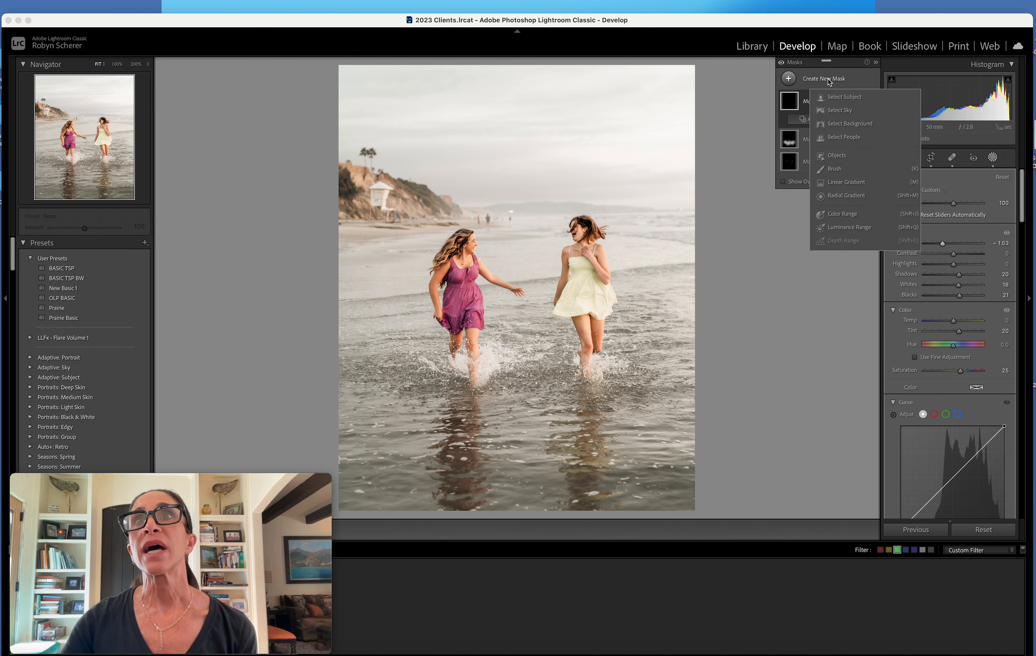
click(839, 111)
click(937, 203)
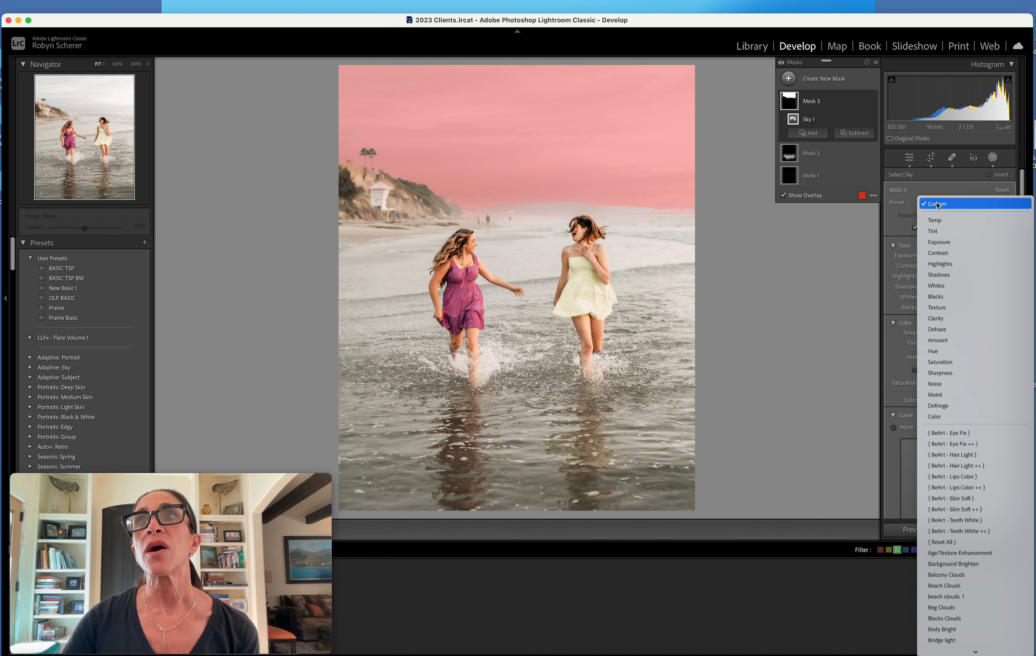
scroll(937, 204, down, 15)
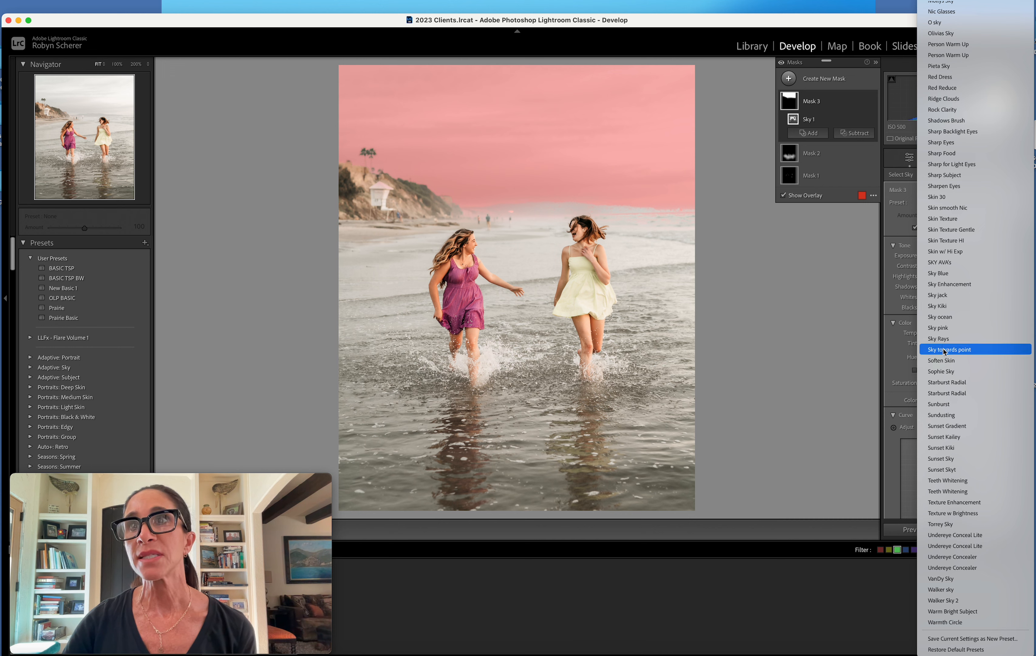
click(947, 459)
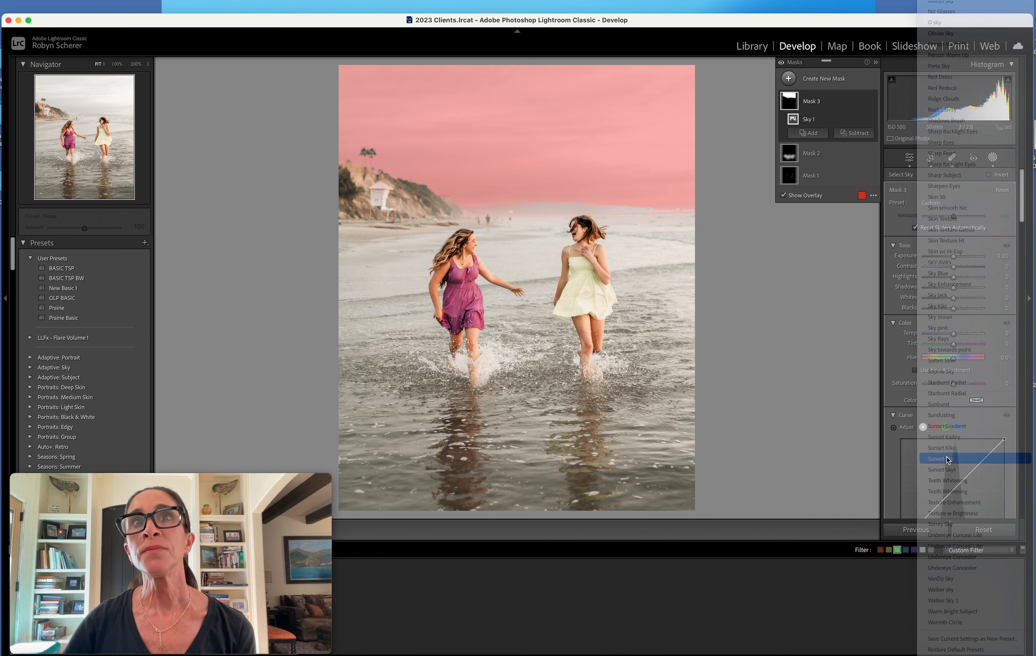
key(o)
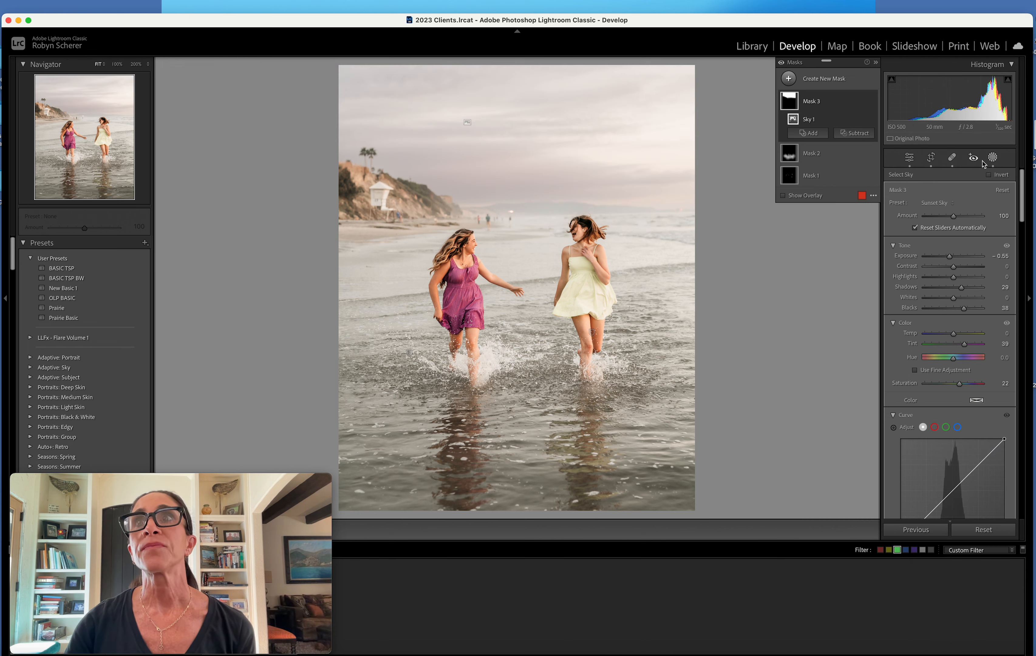
click(994, 159)
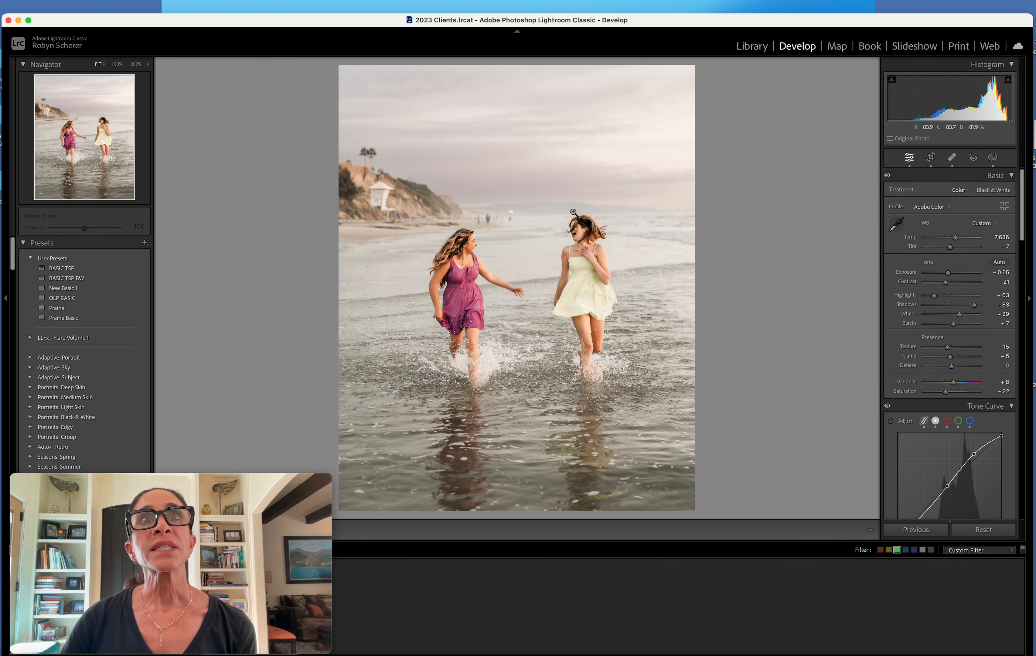
Heal out the distant figure nearest the woman in yellow and the spot by the shoreline rocks, with size 52 and feather 41
click(485, 219)
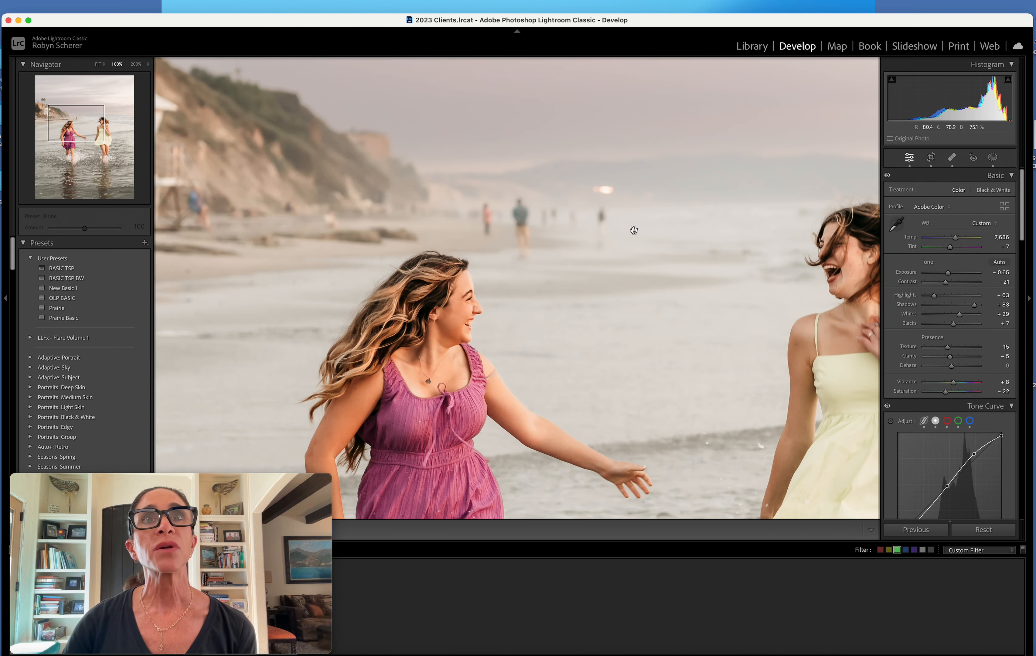
click(952, 157)
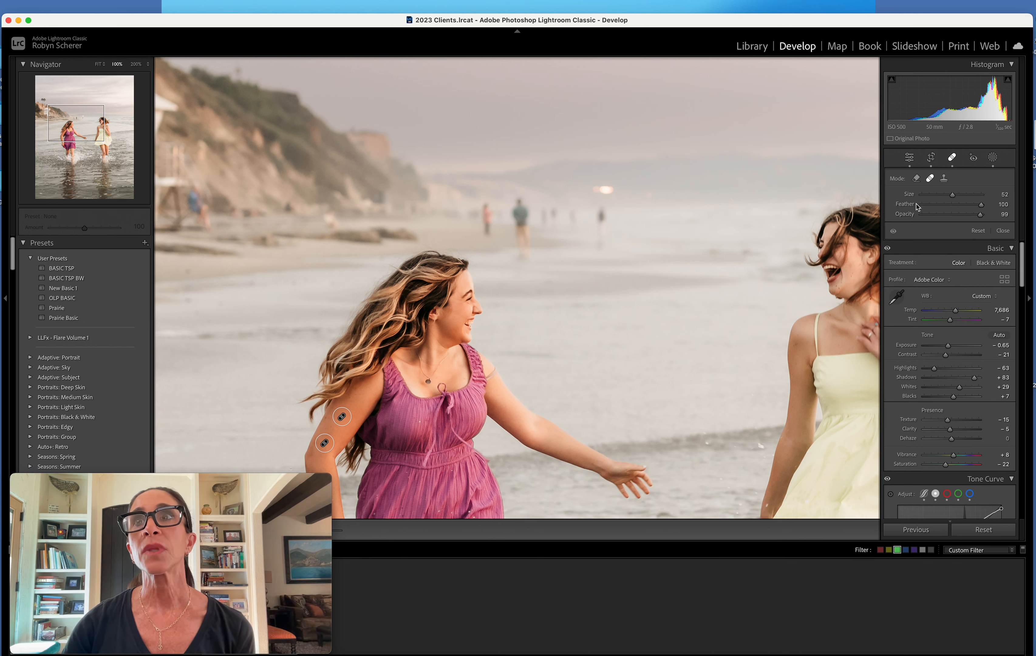
drag(959, 205, 946, 205)
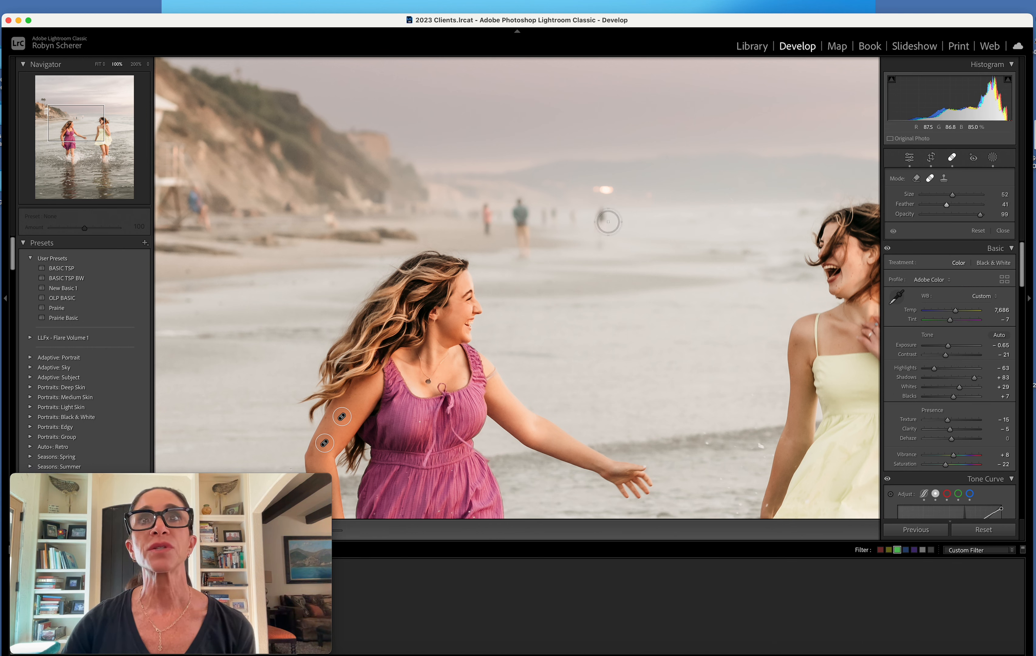
click(604, 250)
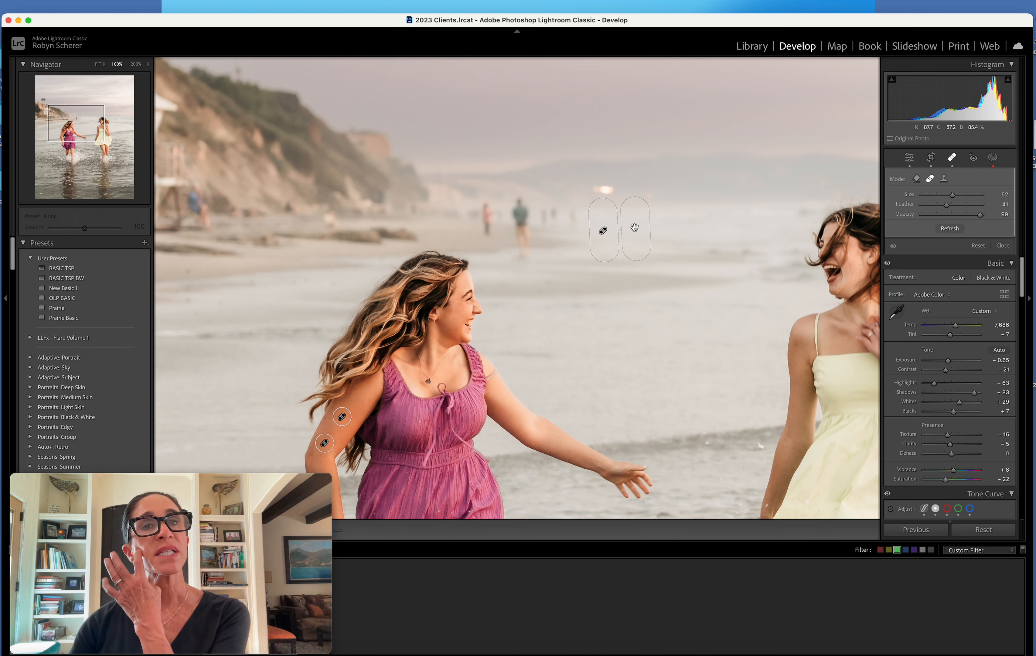
click(332, 217)
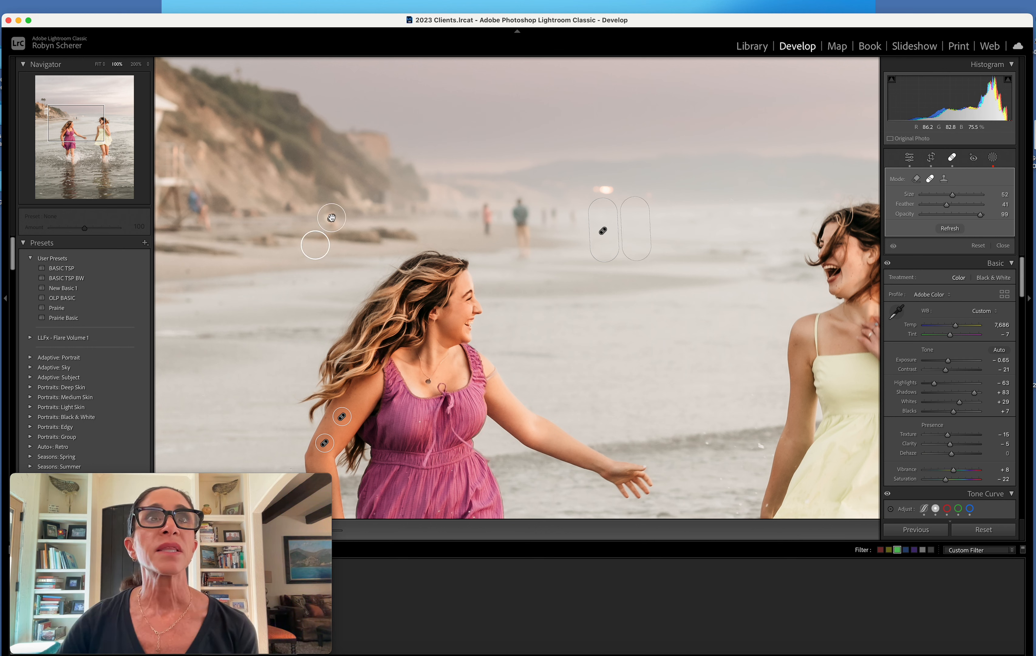
drag(315, 247, 305, 220)
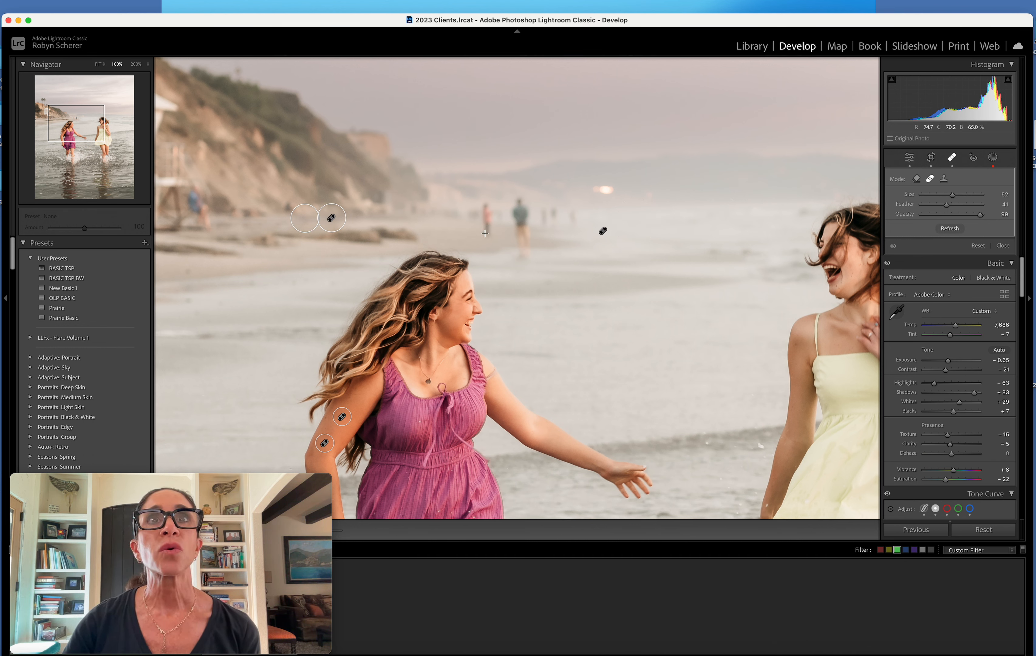
Heal out the small figure in pink and the larger figure in green on the distant beach, using size 63 for the latter
click(484, 223)
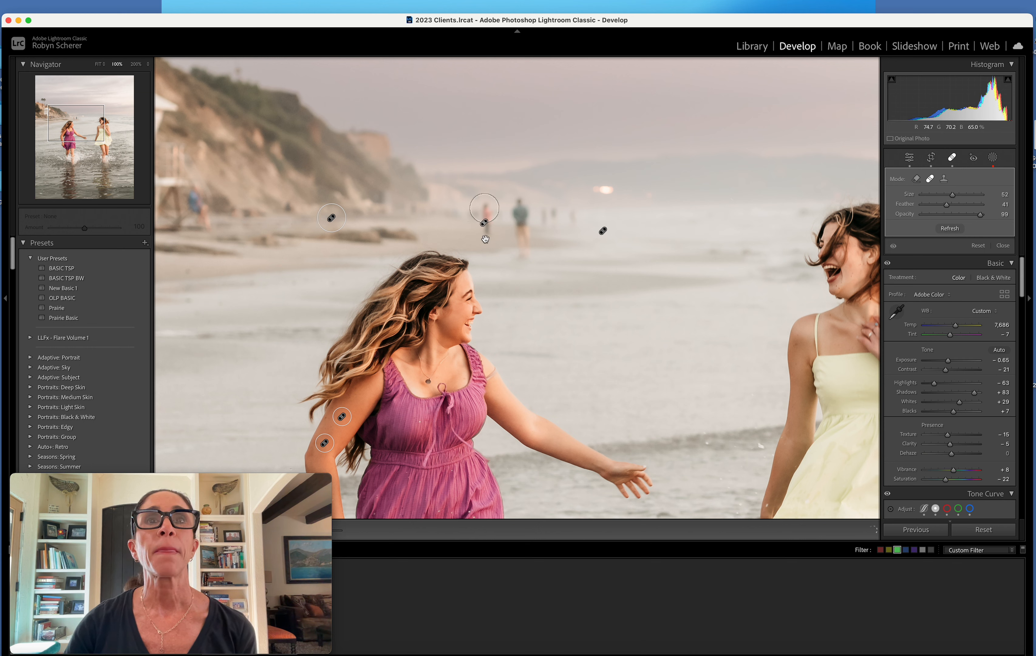
drag(485, 239, 486, 242)
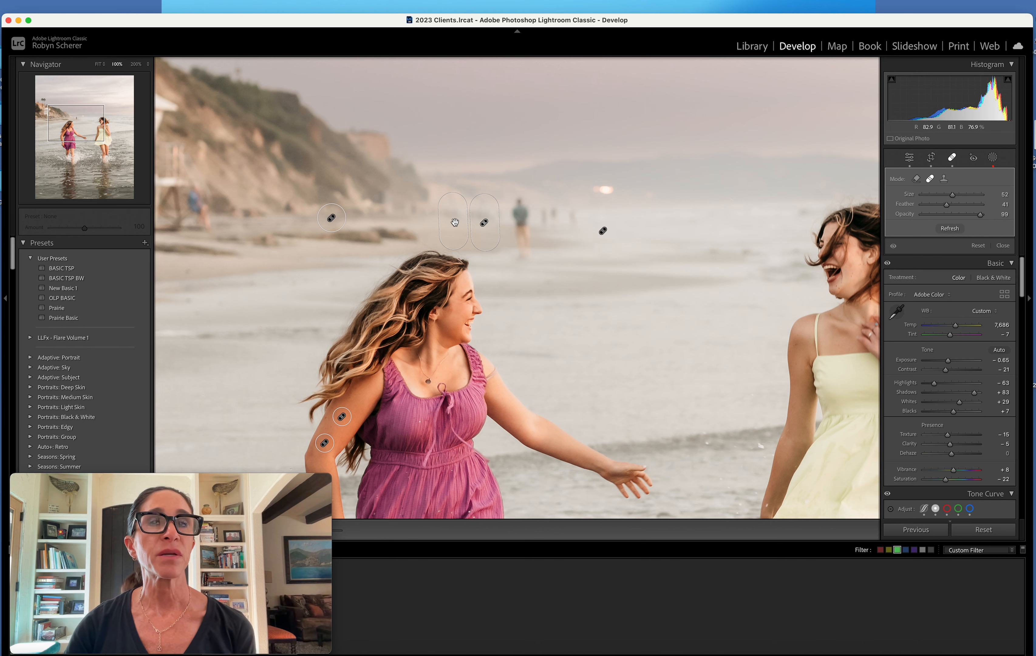
drag(520, 202, 521, 228)
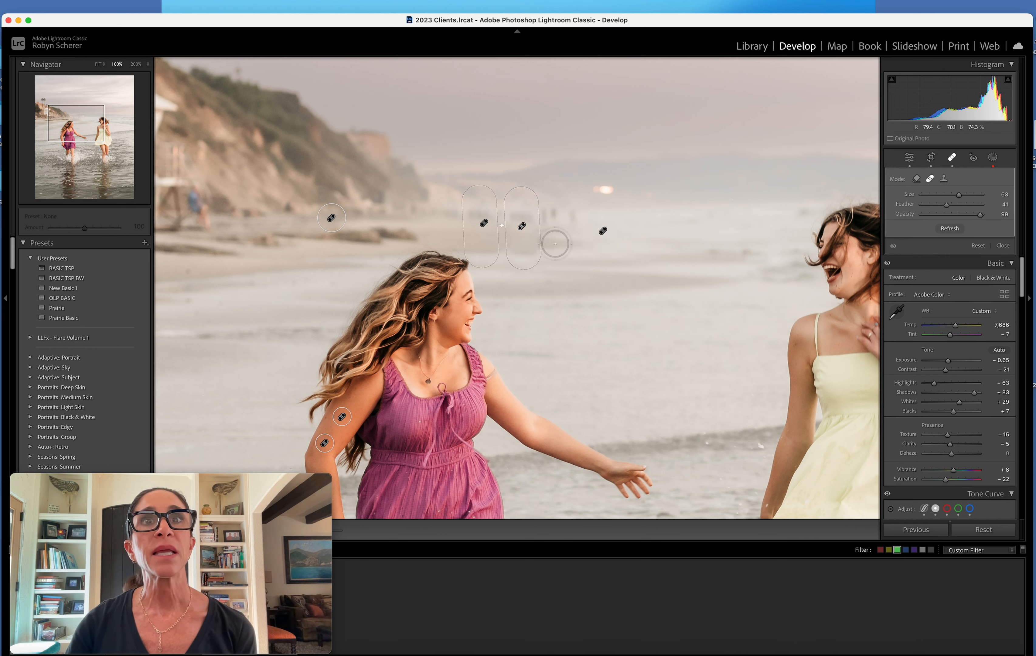
Set the feather to 67 for the elongated heal on the distant beach above the woman in purple, and leave healing
click(489, 228)
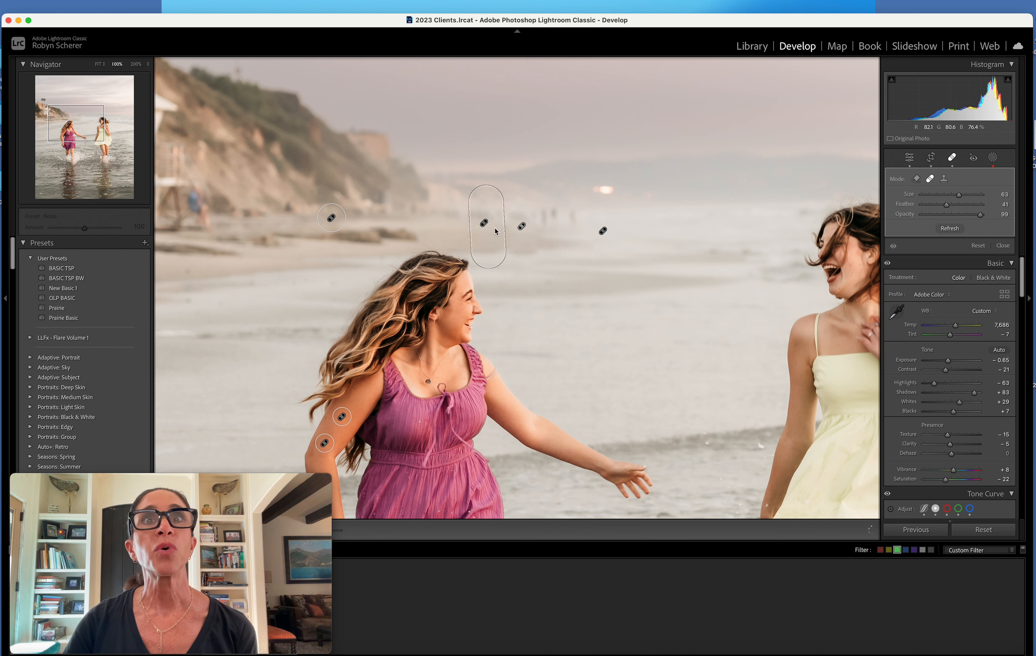
drag(947, 205, 962, 208)
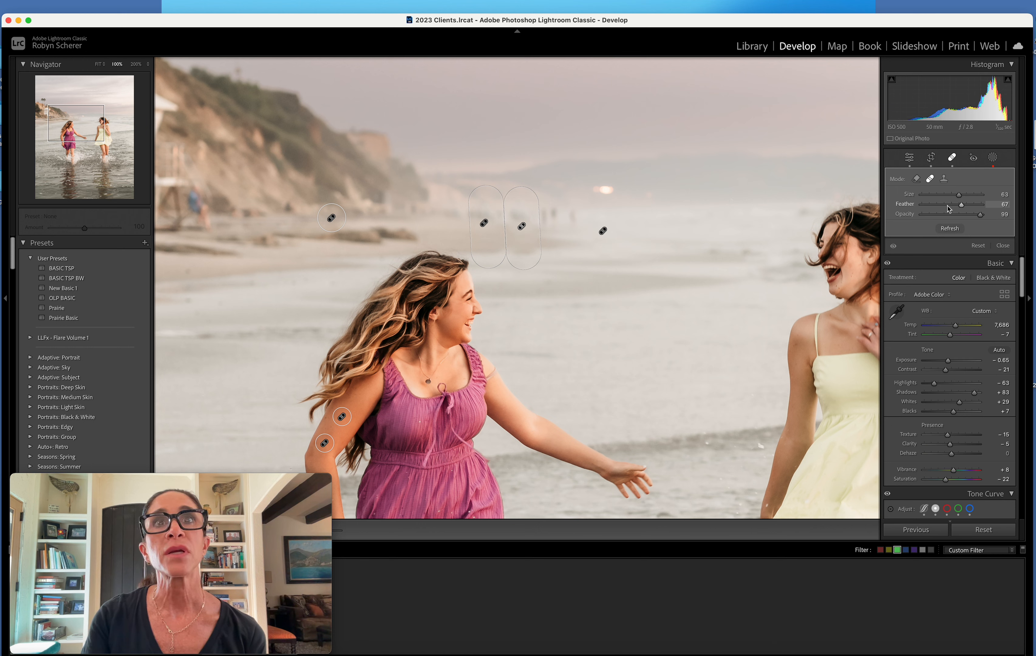
click(1001, 245)
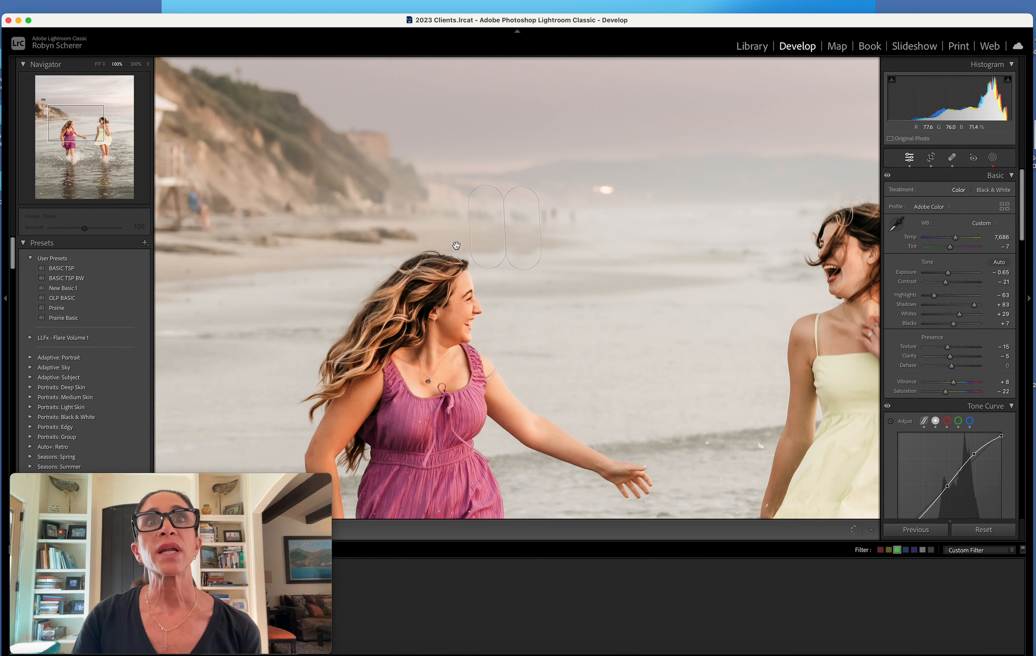
Compare the whole beach photo with its unedited version, check the retouched shoreline up close, and return to the Library grid
click(568, 281)
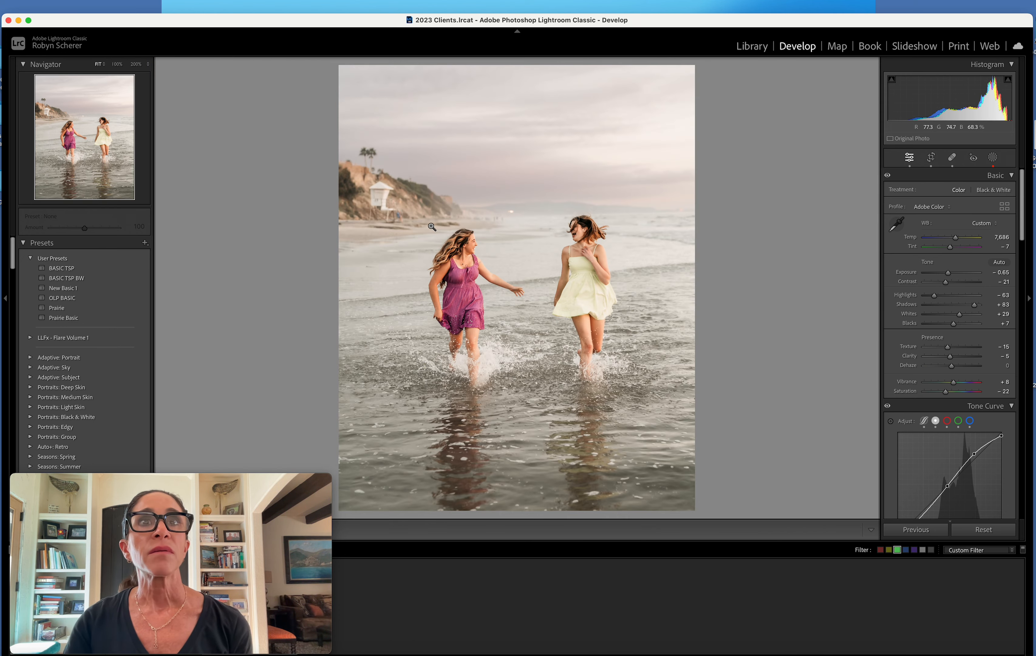
key(backslash)
key(backslash)
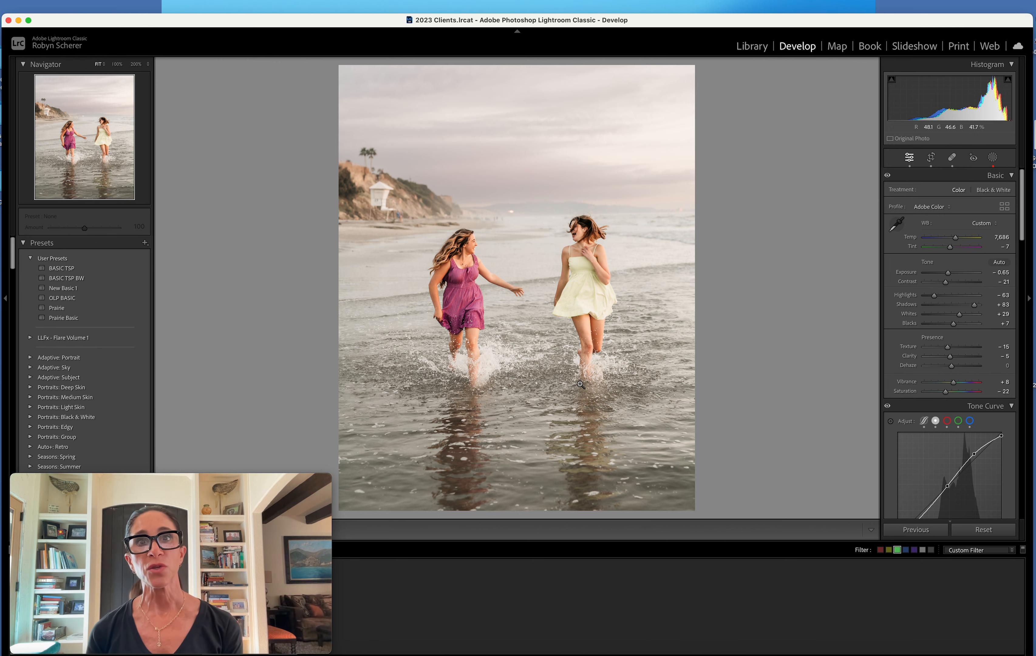
click(477, 209)
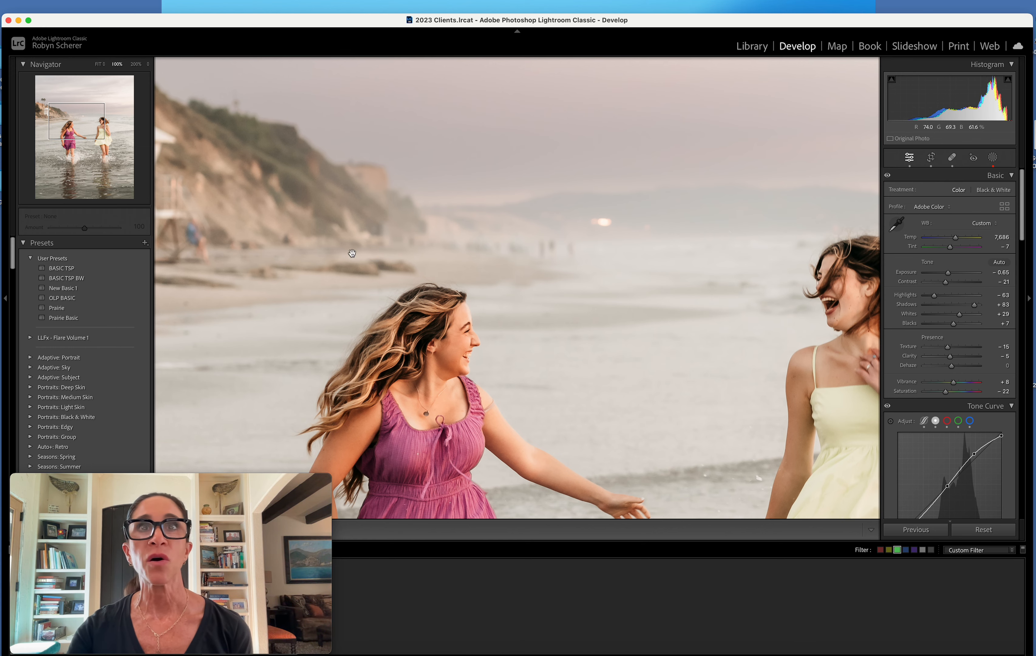
click(573, 352)
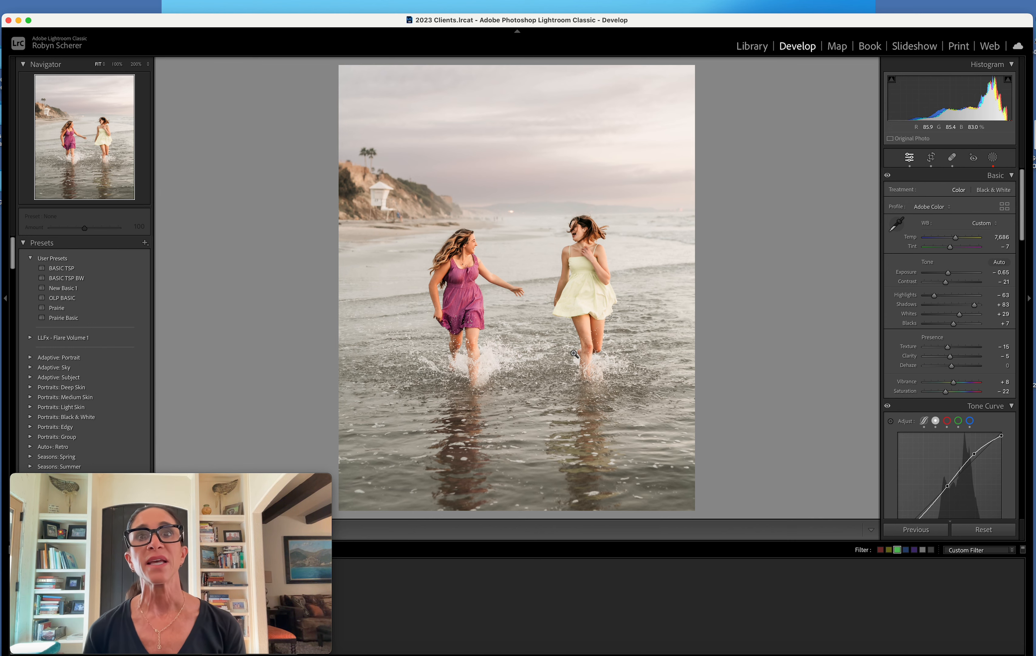
click(748, 47)
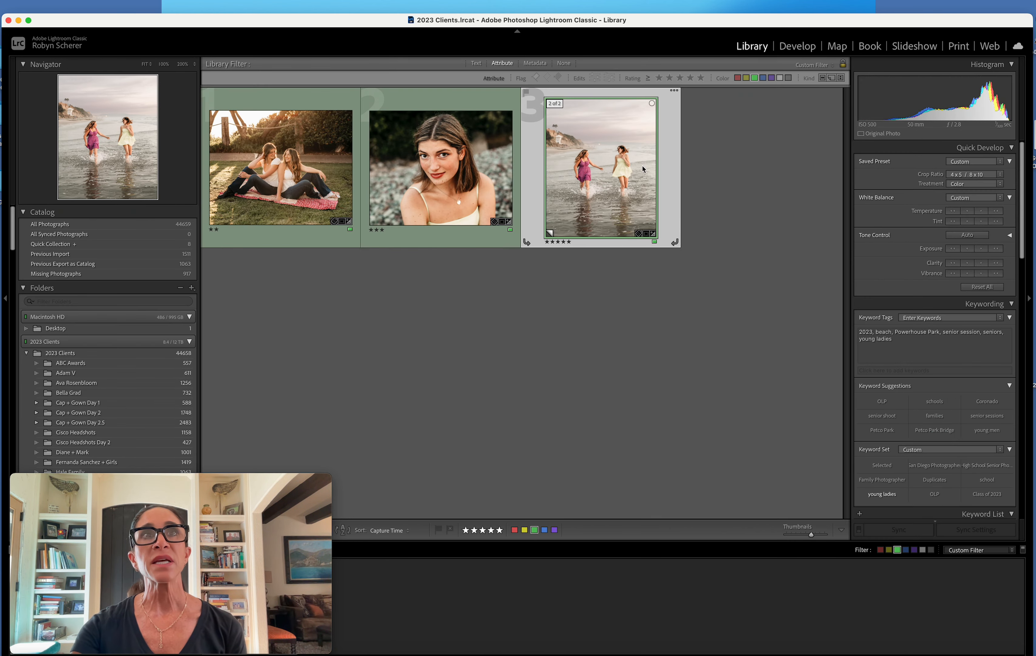